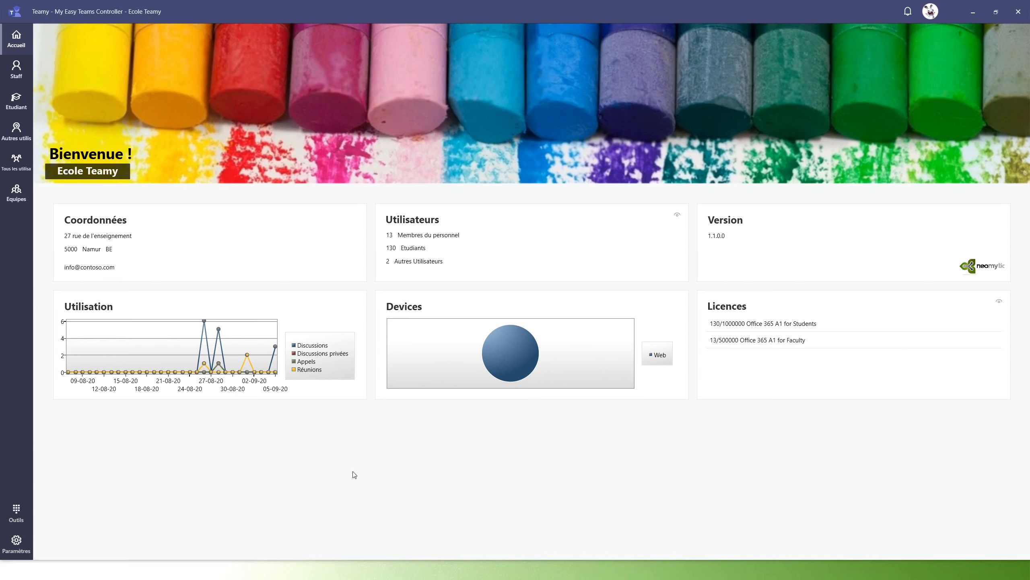
Step: Open the channels and folders of the P1A 2020-2021 team and select its General channel
left_click(16, 193)
left_click(64, 138)
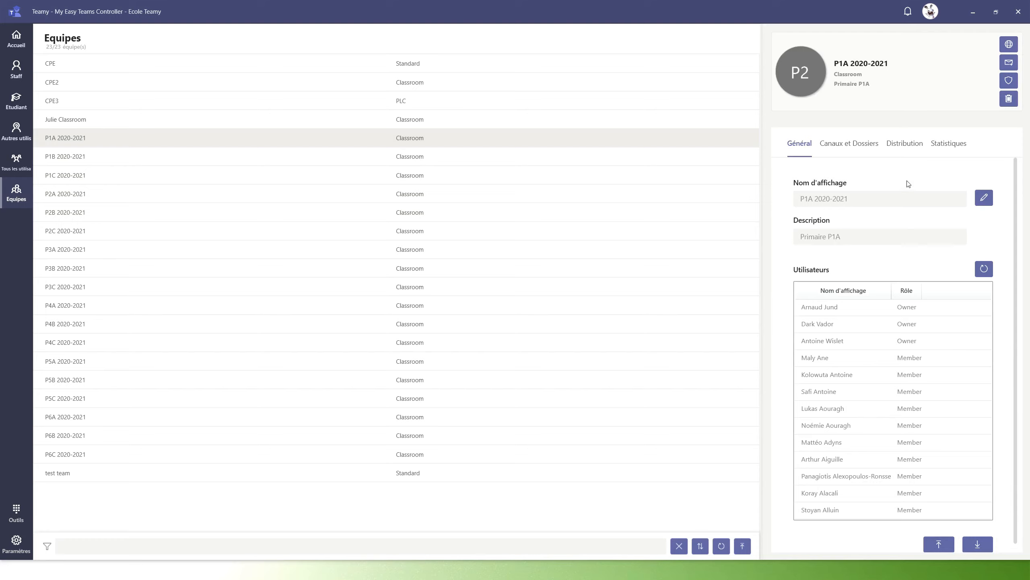
left_click(849, 146)
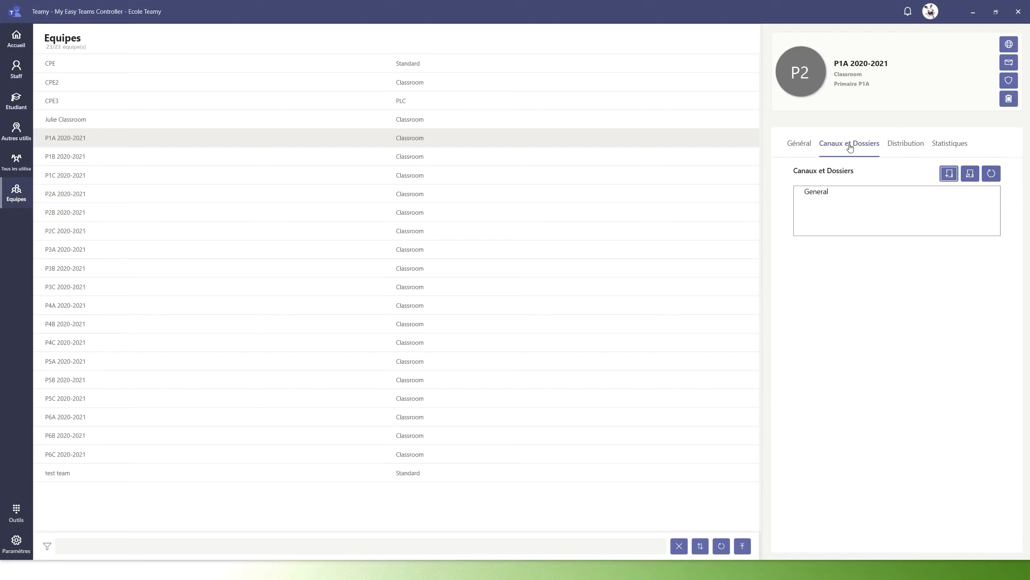
left_click(816, 192)
Step: Review the General channel's available folder types and member security settings, leaving both dialogs without making changes
left_click(949, 174)
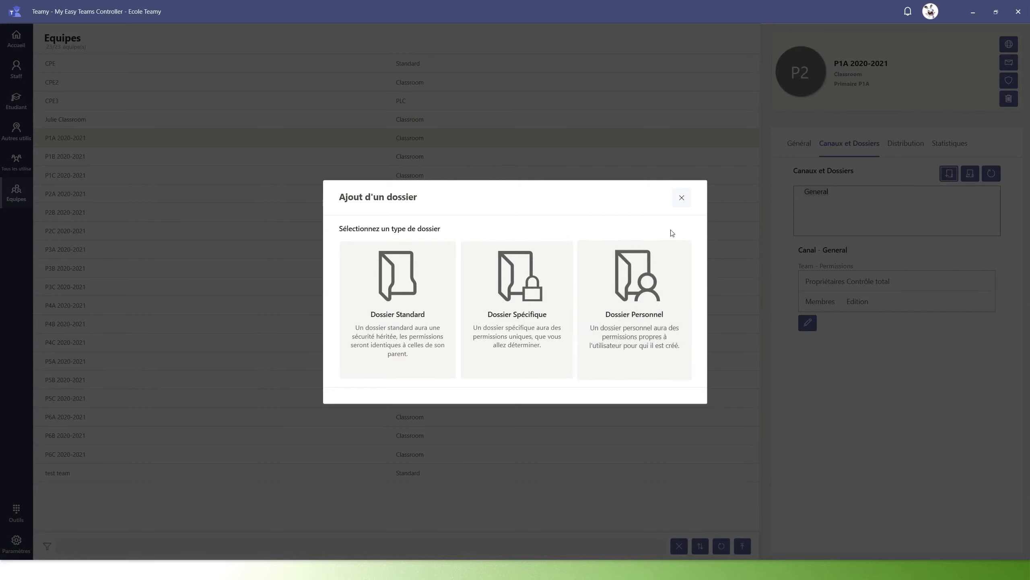
left_click(681, 198)
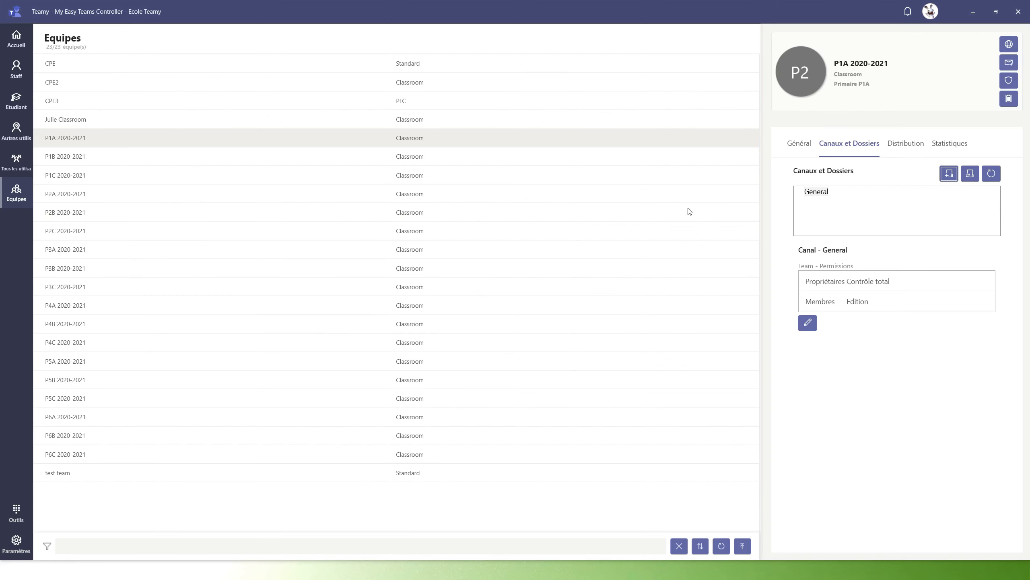
left_click(807, 323)
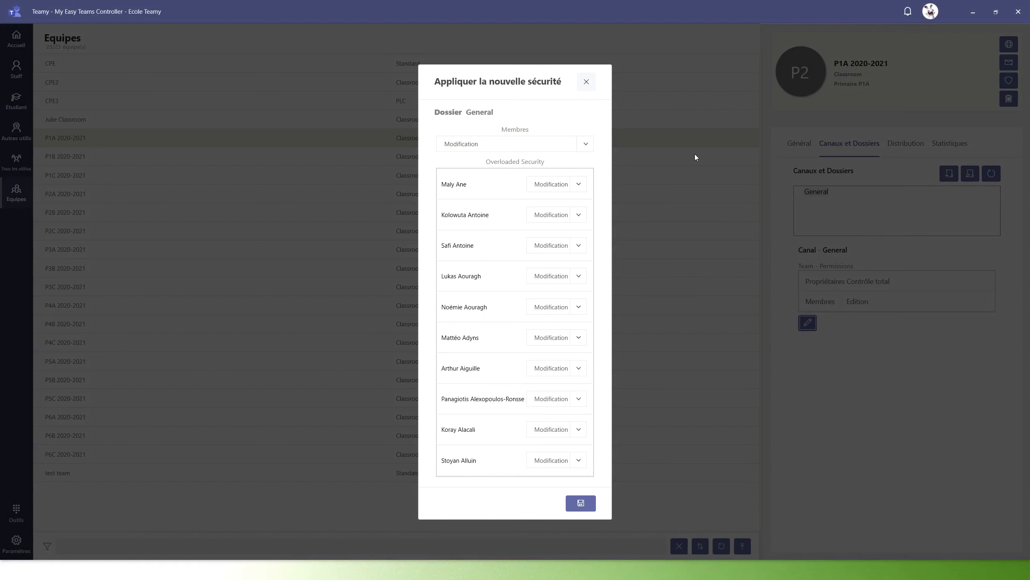
left_click(586, 82)
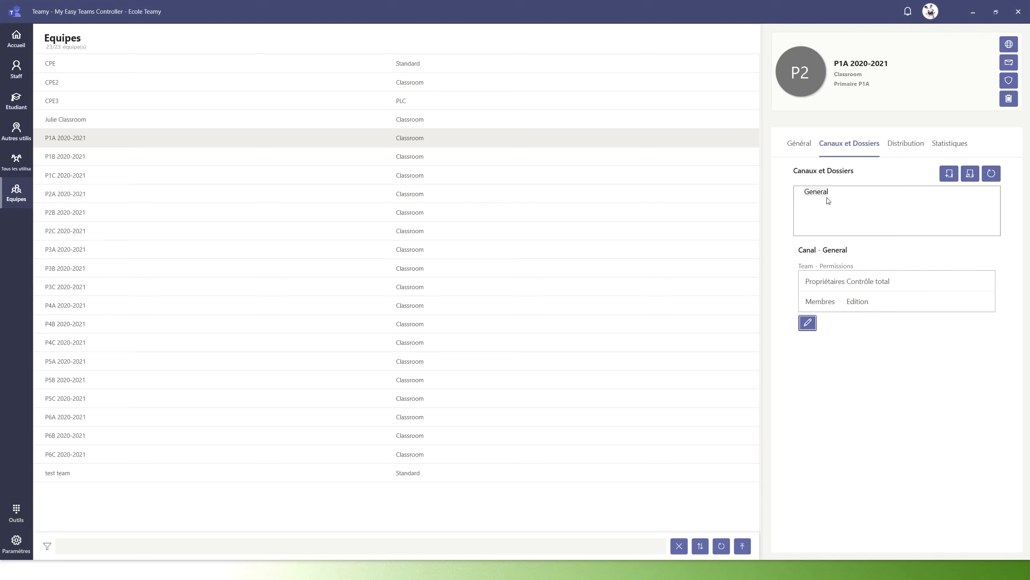
left_click(949, 173)
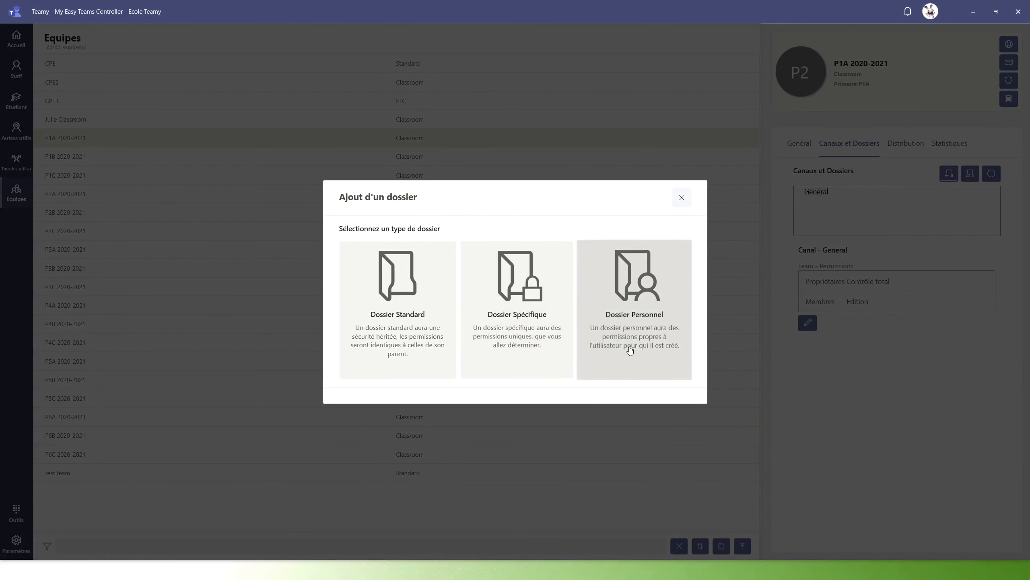
left_click(682, 198)
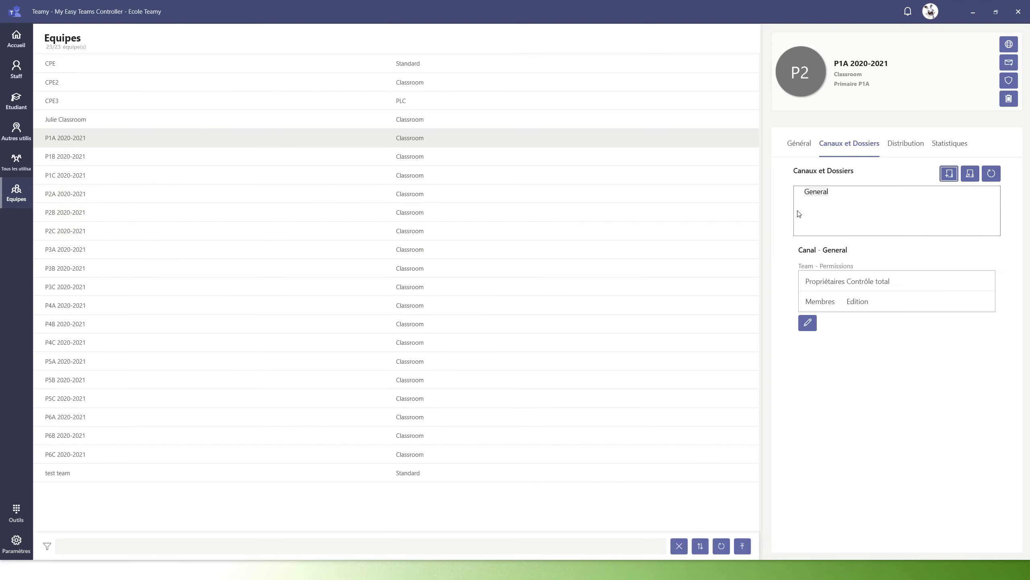
Step: View the General channel's option for applying a channel and folder structure file to the team, and dismiss it
left_click(820, 194)
left_click(972, 179)
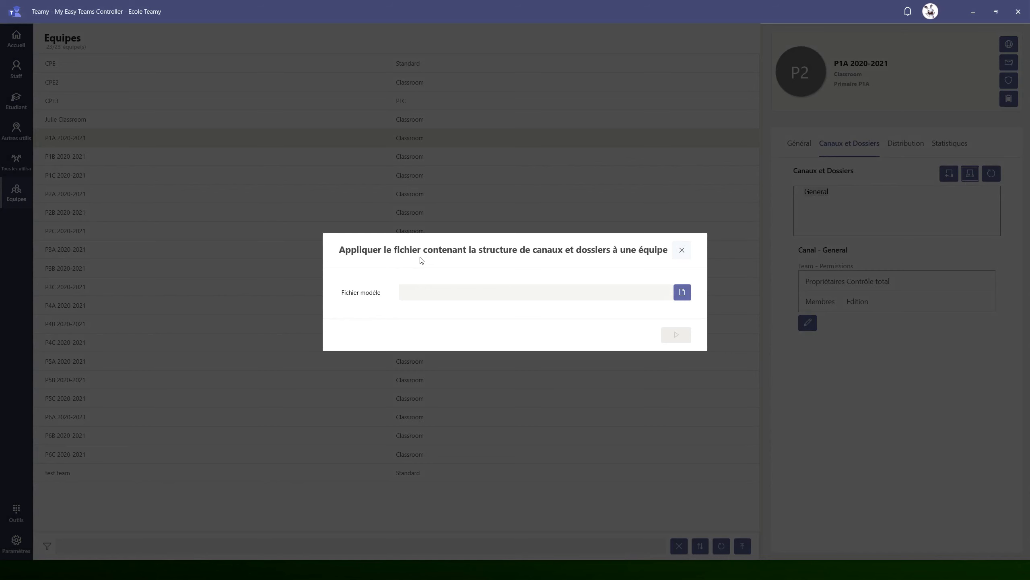
left_click(684, 252)
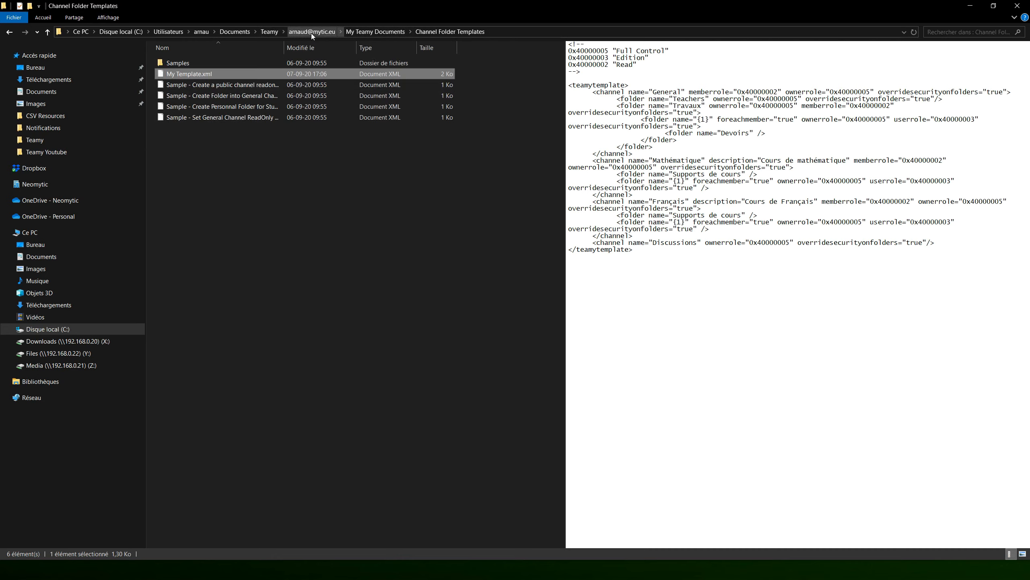
Step: In File Explorer, browse My Teamy Documents, look into Channel Folder Templates and its Samples subfolder, and return to Channel Folder Templates
left_click(384, 32)
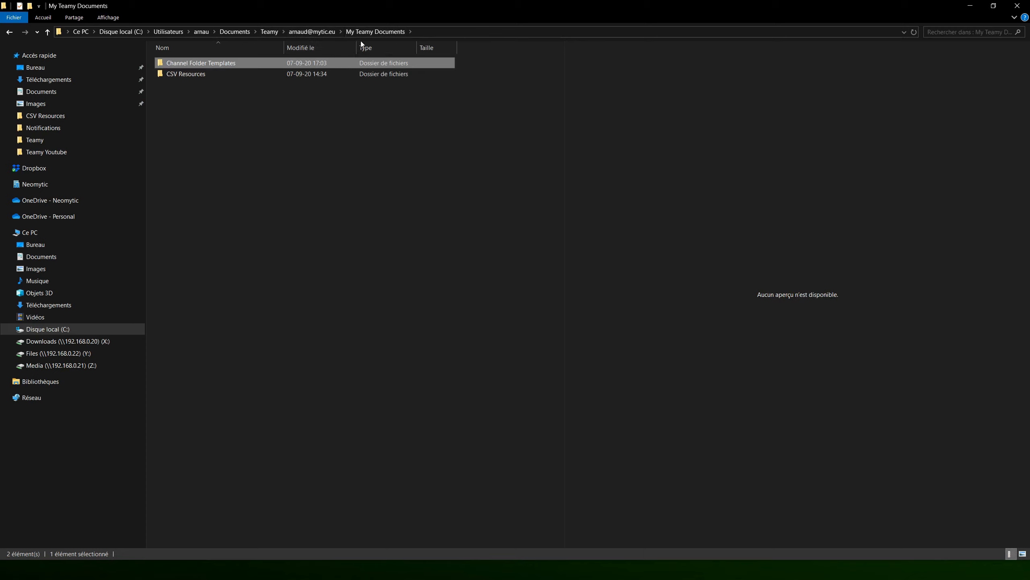
double_click(217, 64)
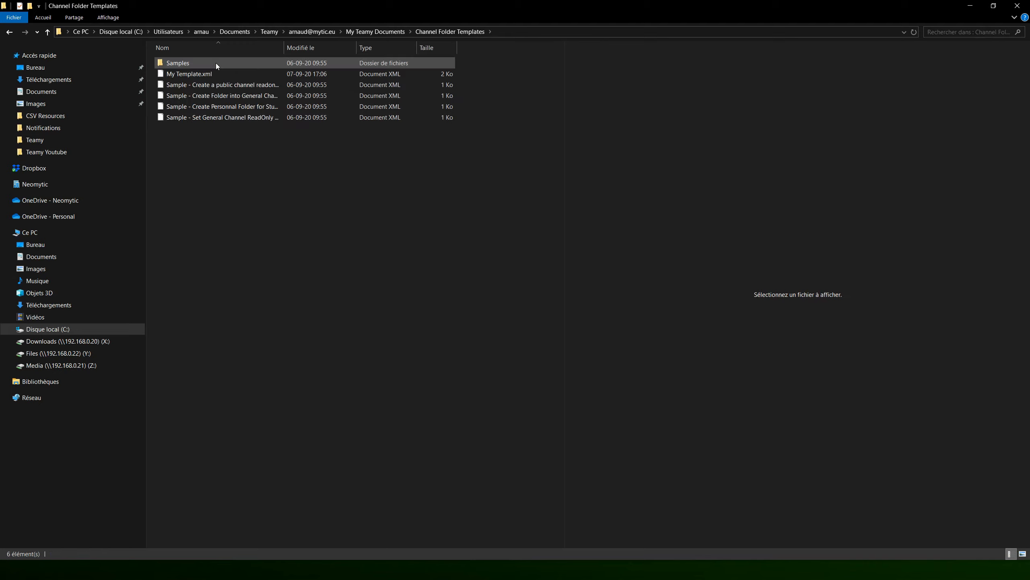
left_click(192, 62)
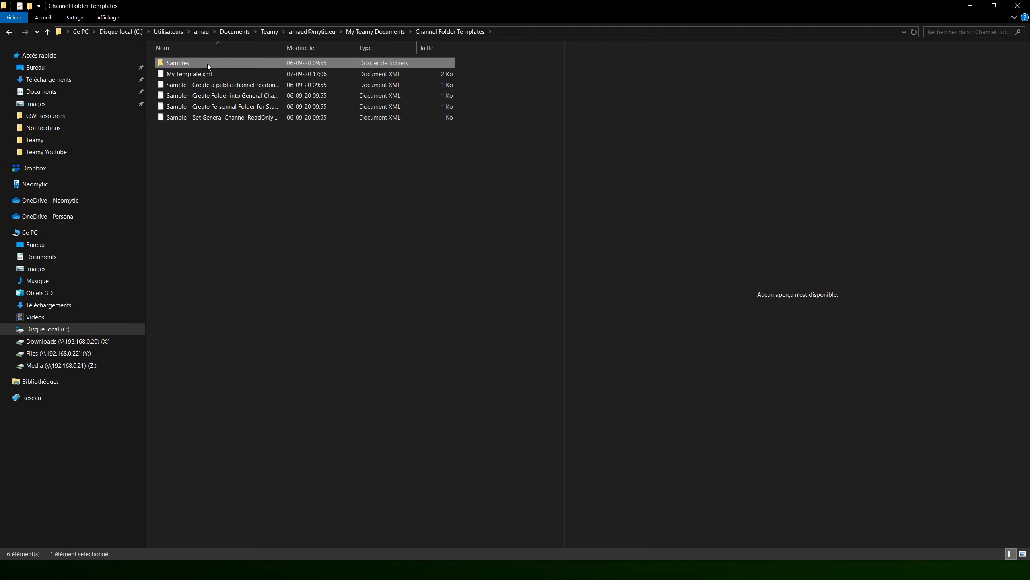
double_click(208, 64)
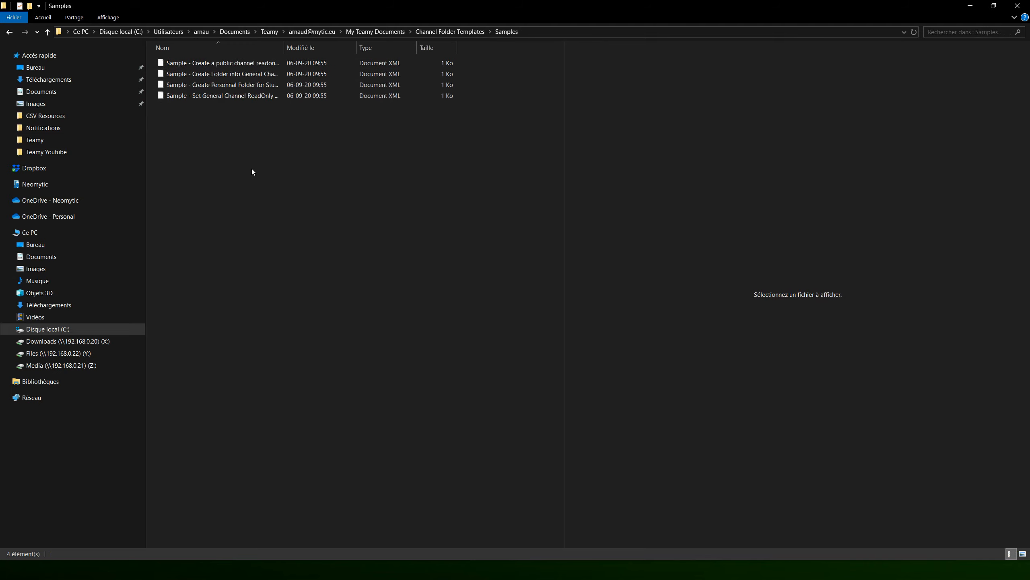
left_click(448, 32)
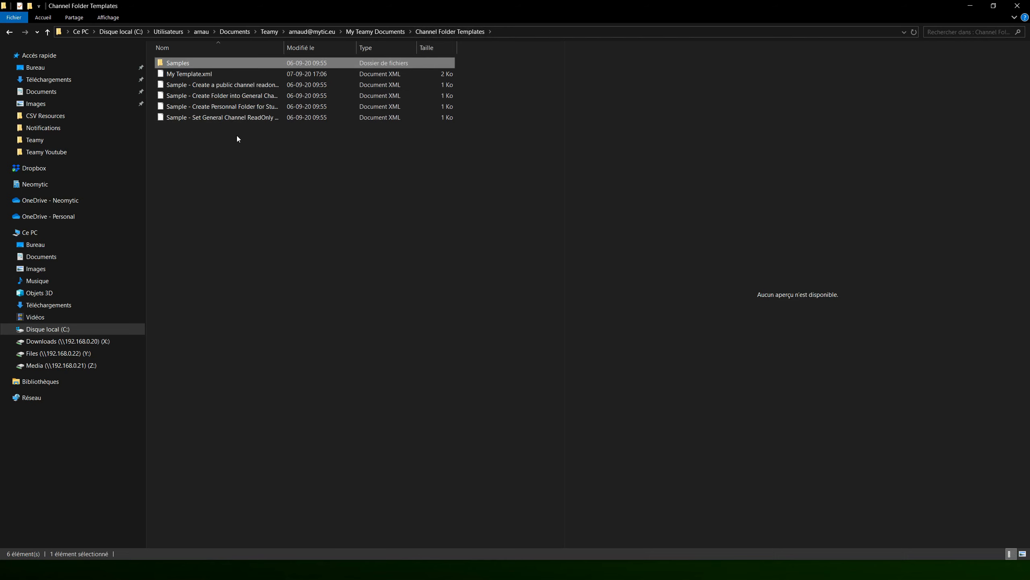
Step: Preview My Template.xml and open "Sample - Set General Channel ReadOnly to Members.xml" in Notepad
left_click(203, 75)
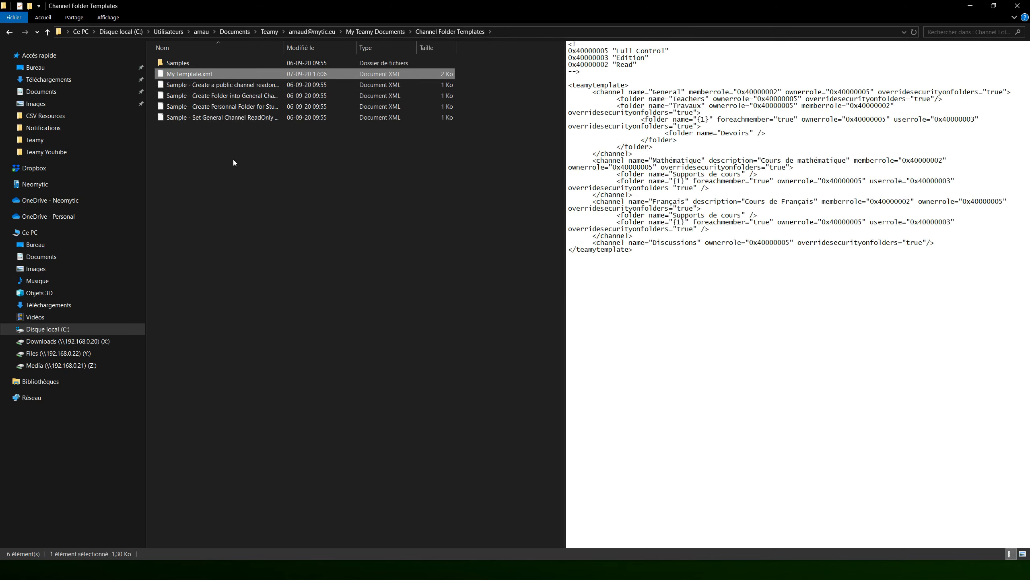
left_click(244, 118)
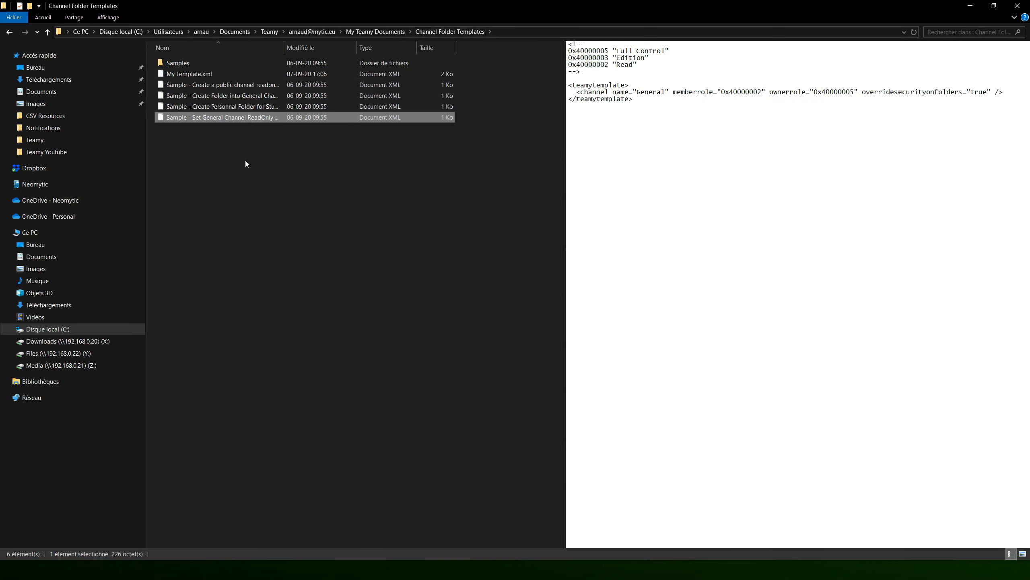
double_click(246, 118)
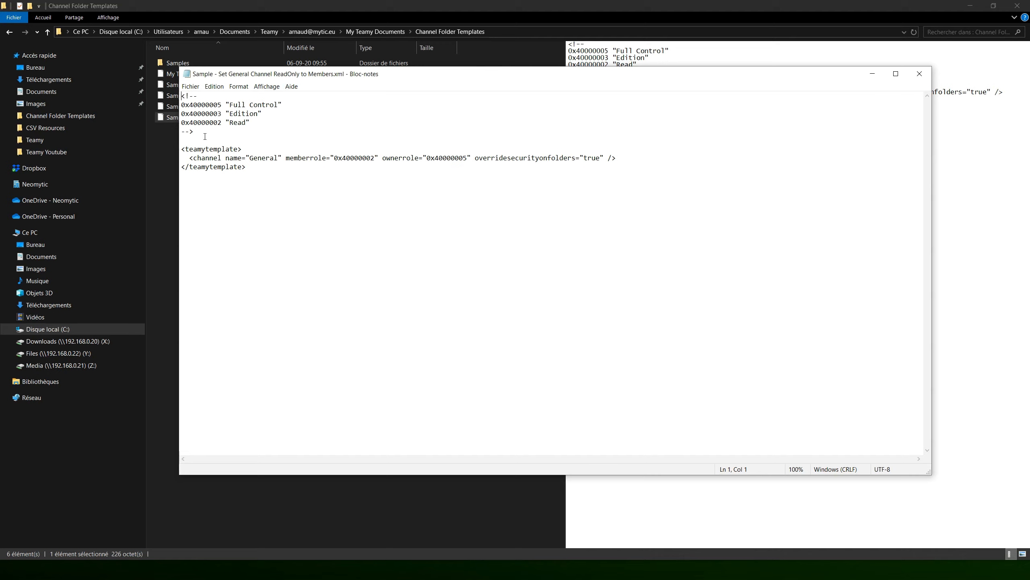
Step: Examine the comment block listing the permission codes for Read, Edition and Full Control in the sample template
left_click_drag(205, 137, 182, 96)
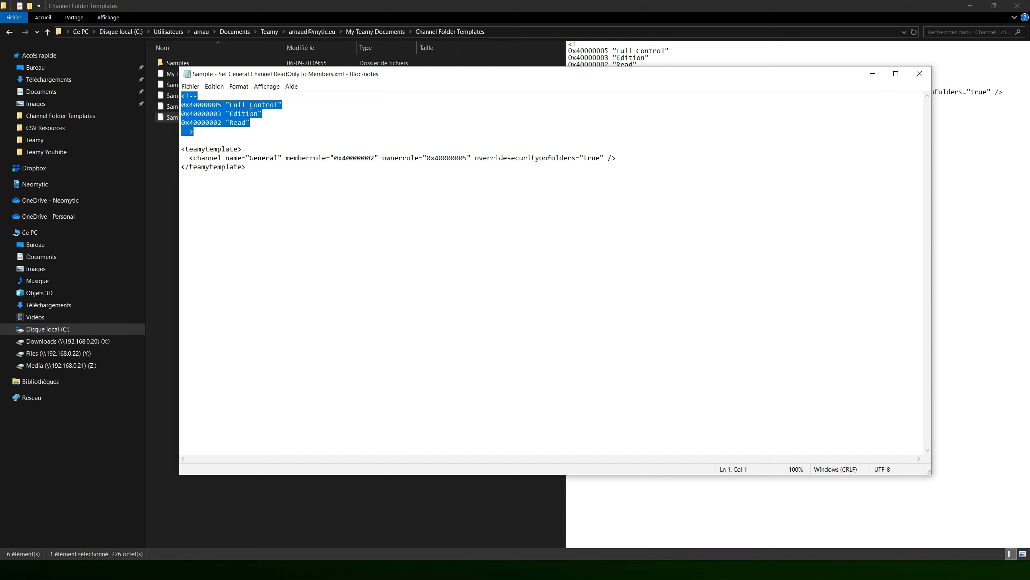
left_click(243, 106)
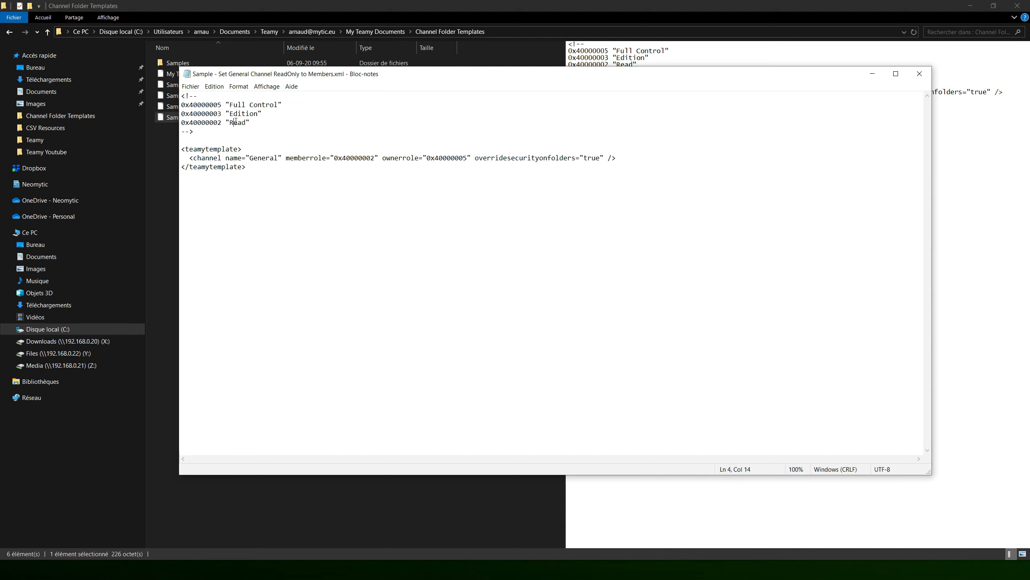
double_click(240, 124)
left_click(219, 124)
double_click(238, 114)
double_click(237, 104)
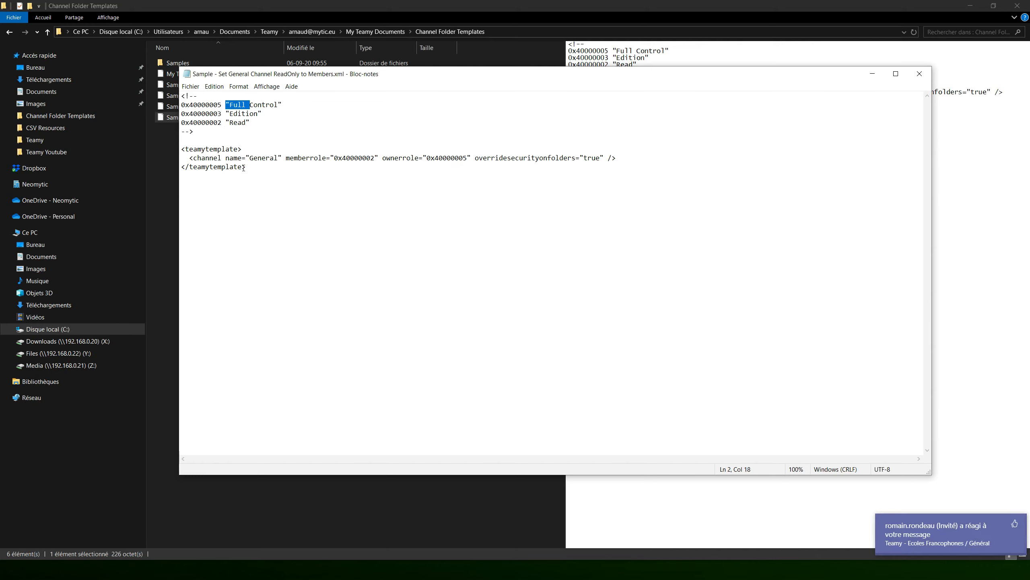
Step: Examine the teamytemplate block, its channel element and the General channel name
left_click_drag(246, 167, 180, 147)
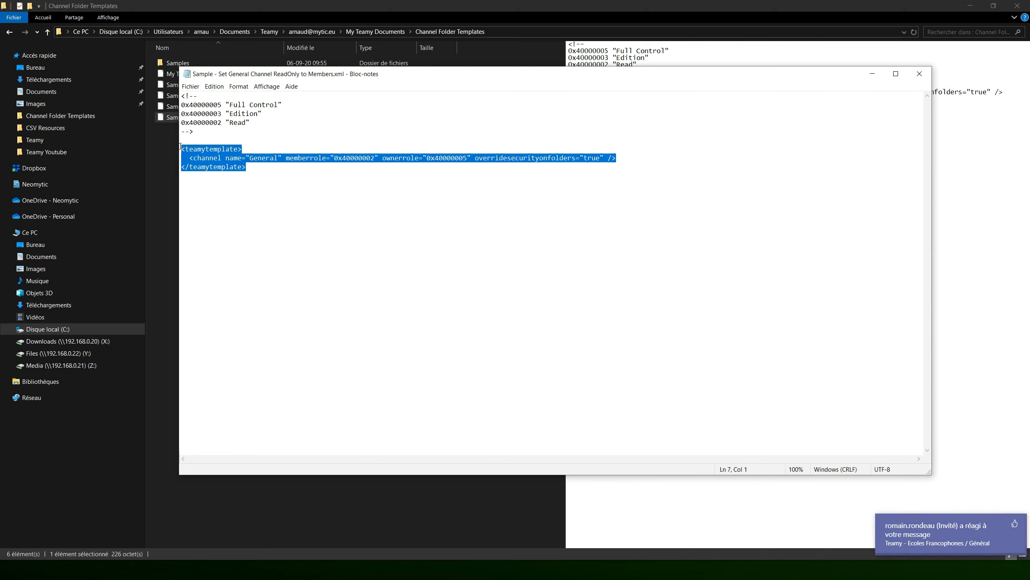
left_click(261, 176)
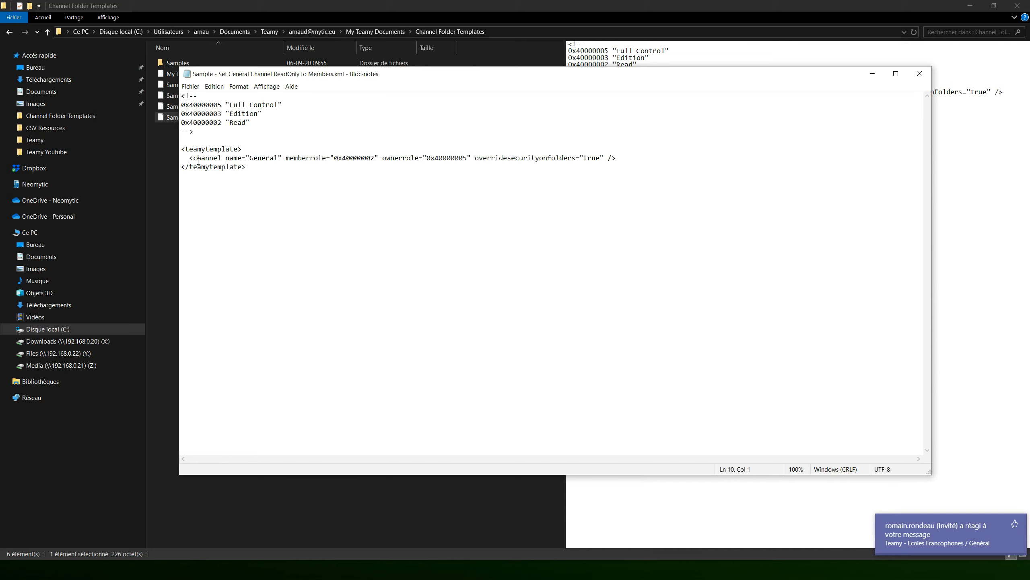
double_click(212, 151)
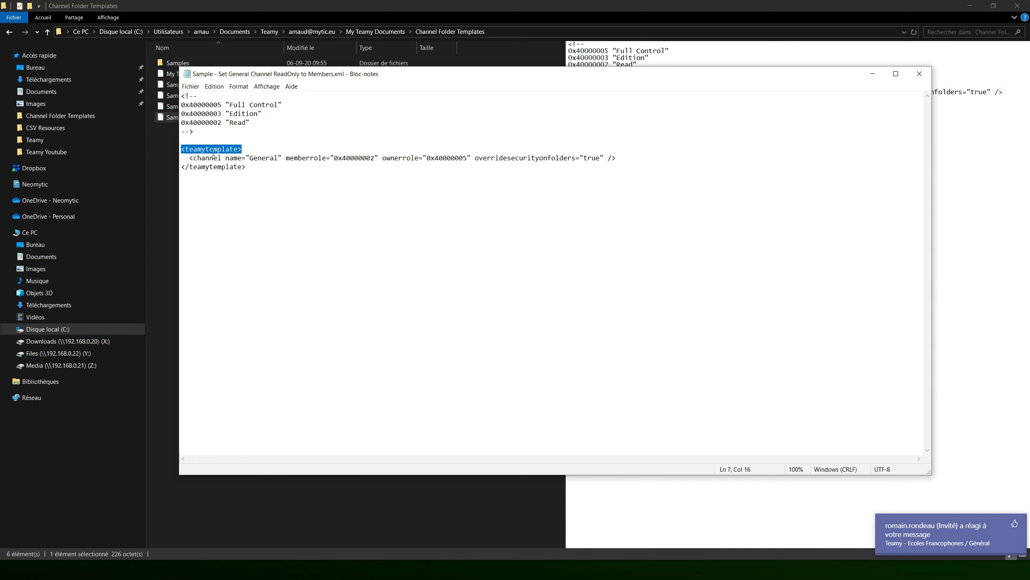
double_click(211, 158)
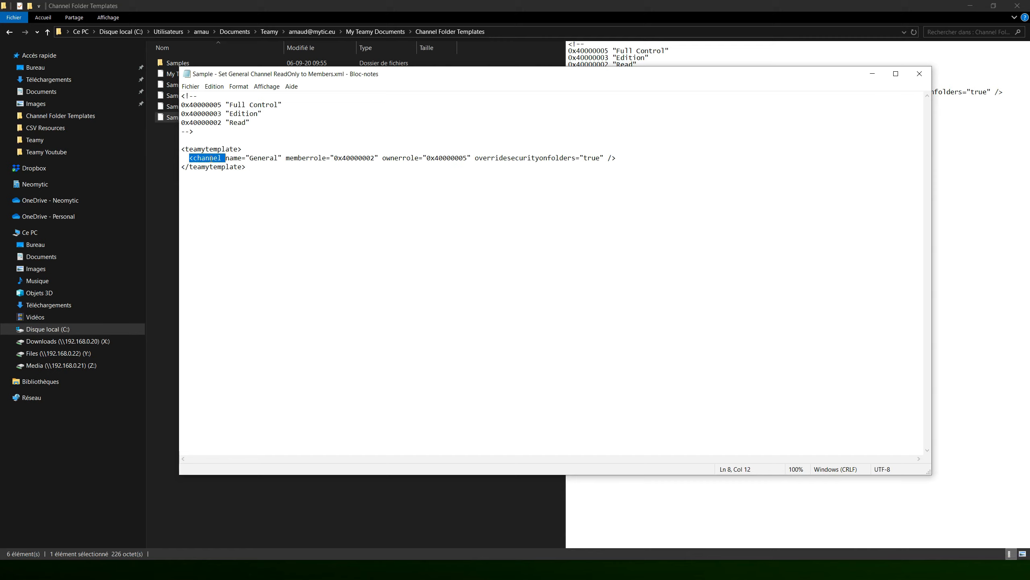
double_click(265, 158)
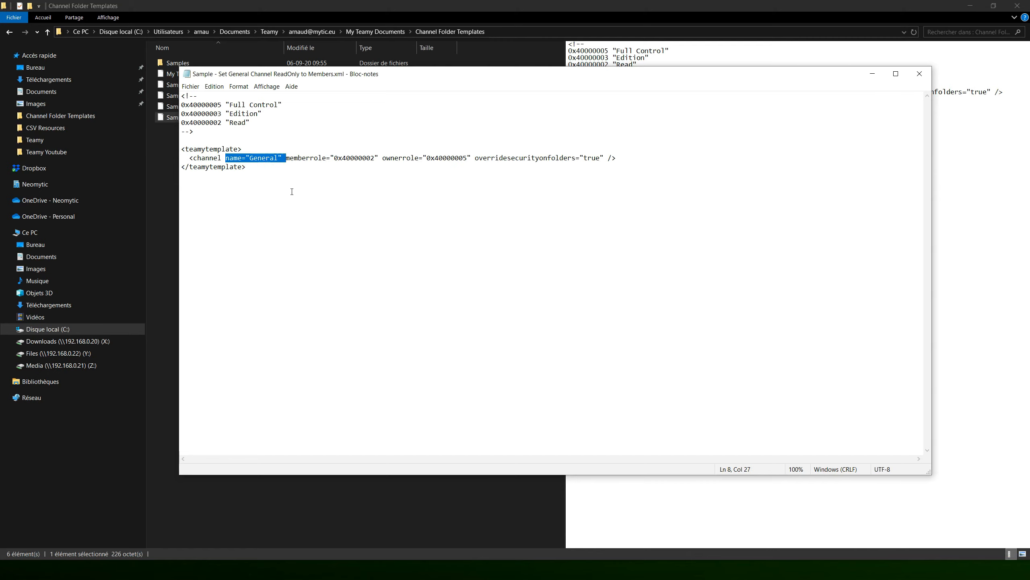
Step: Examine the channel's memberrole and ownerrole attributes and match the owner role to its permission code in the comment
left_click(301, 159)
left_click_drag(286, 159, 326, 159)
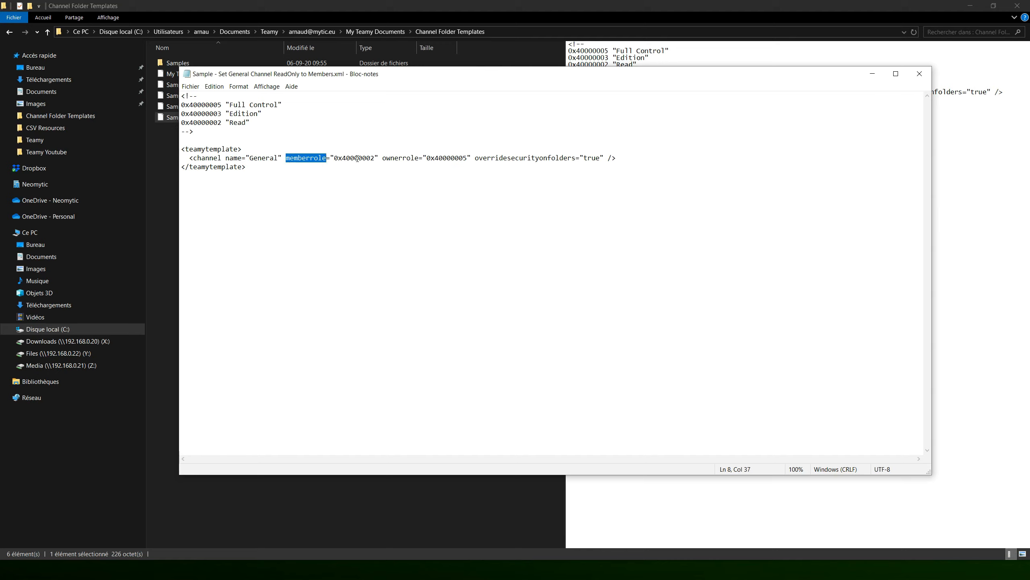
key("ctrl+shift+Right")
double_click(399, 159)
key("ctrl+shift+Right")
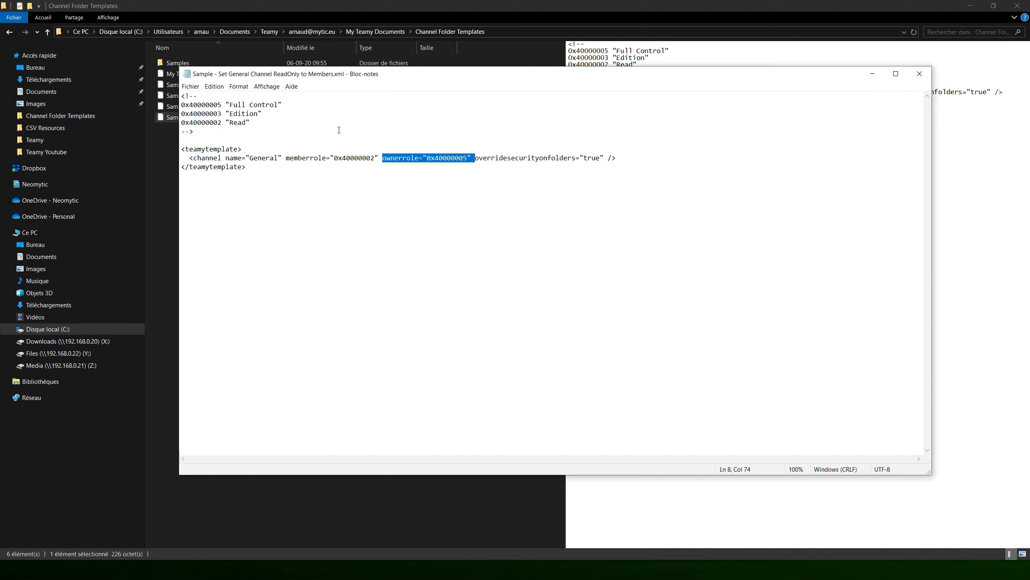
double_click(260, 105)
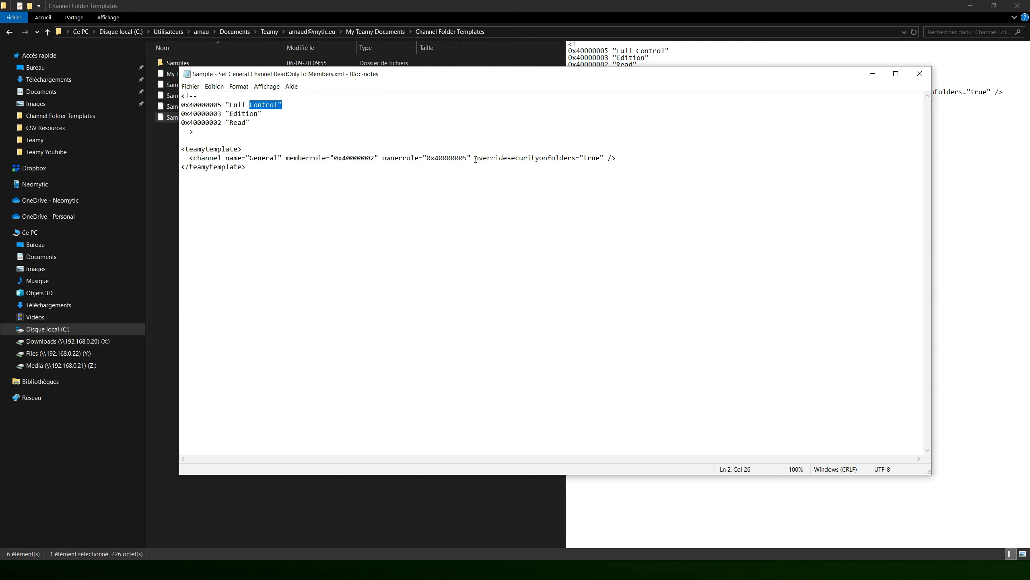
Step: Examine the overridesecurityonfolders attribute together with the channel's name and role attributes it relates to
left_click_drag(476, 159, 603, 162)
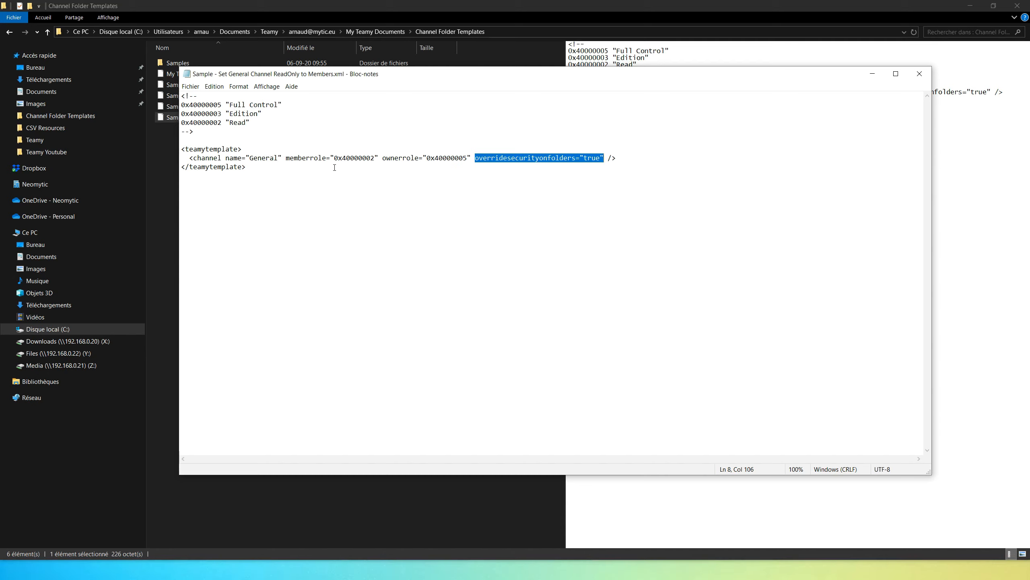
key("shift+Right")
left_click_drag(289, 158, 472, 158)
left_click(383, 162)
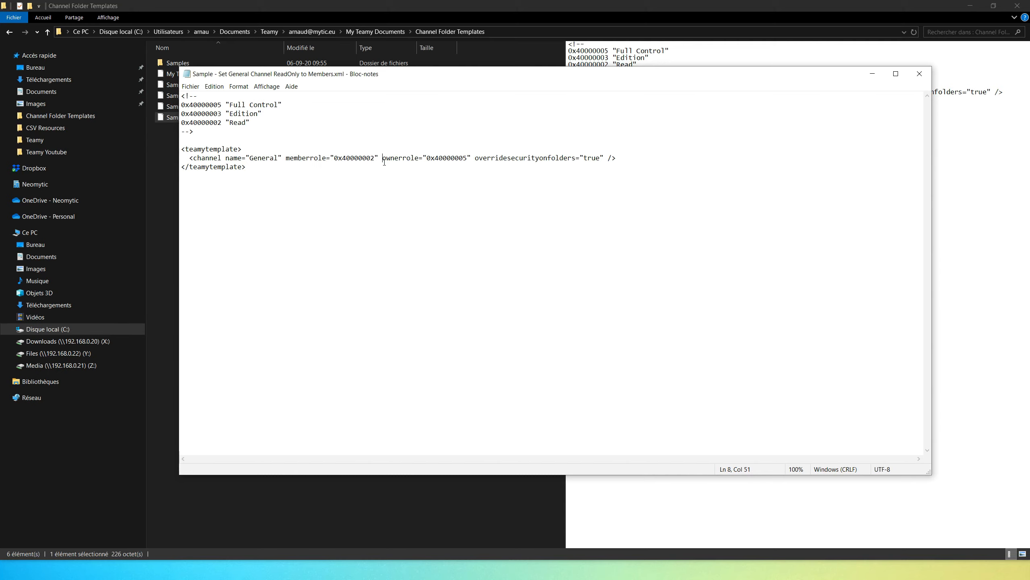
double_click(263, 160)
left_click(439, 158)
double_click(523, 158)
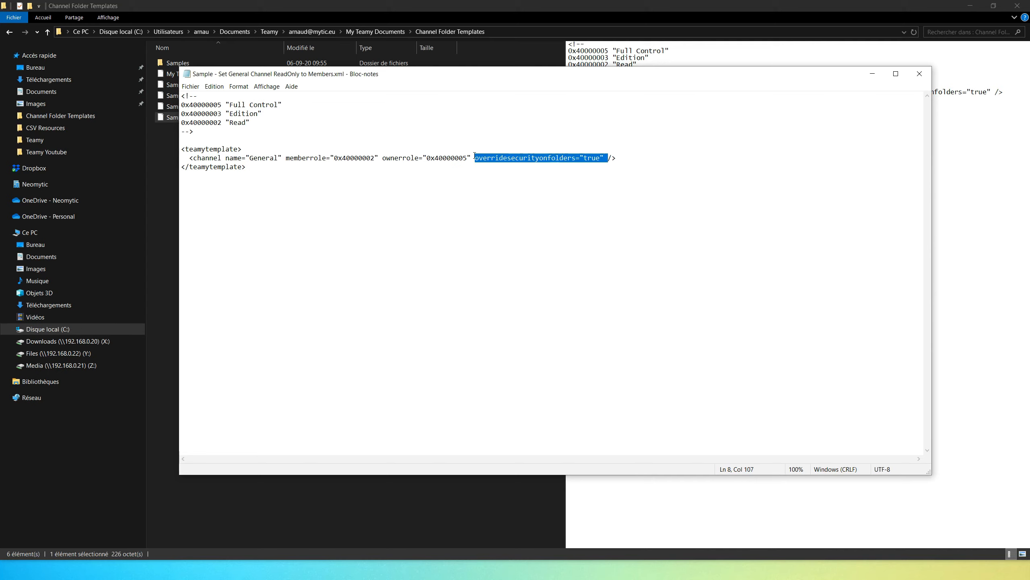
Step: Recheck the channel's name attribute and its two role attributes, and highlight the channel name General
left_click_drag(226, 158, 287, 158)
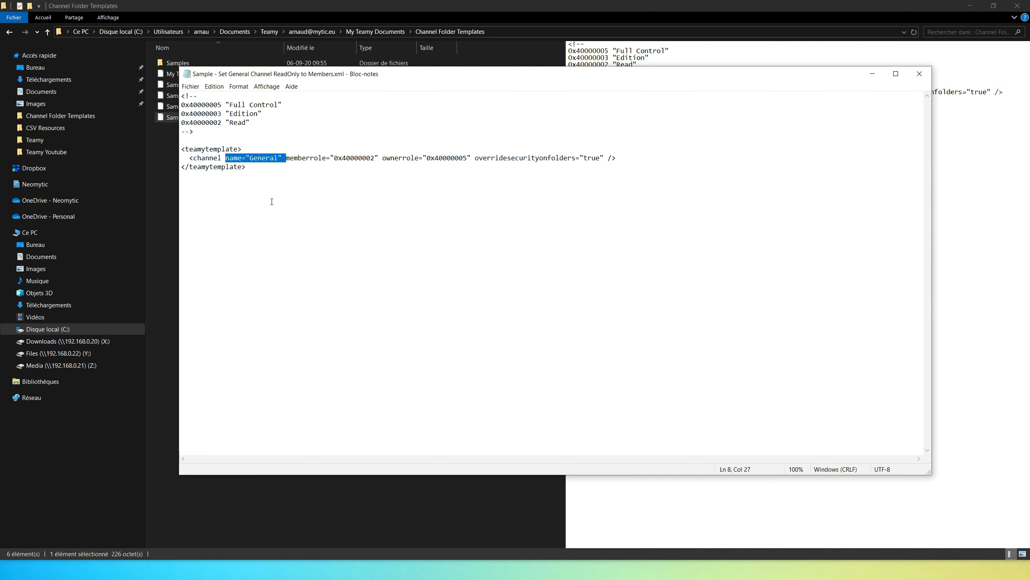
left_click(287, 158)
left_click_drag(288, 159, 470, 158)
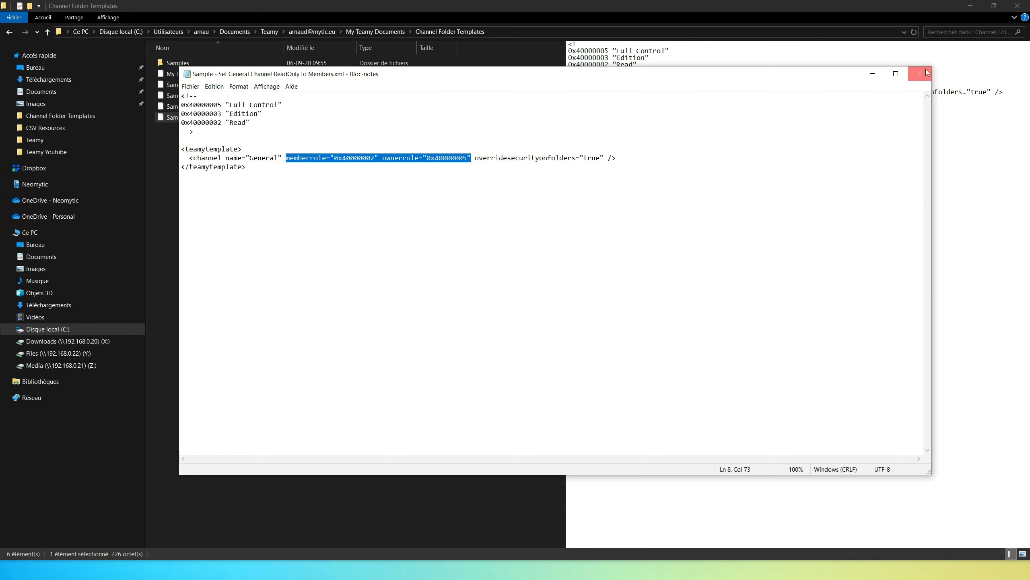
left_click(263, 158)
double_click(263, 158)
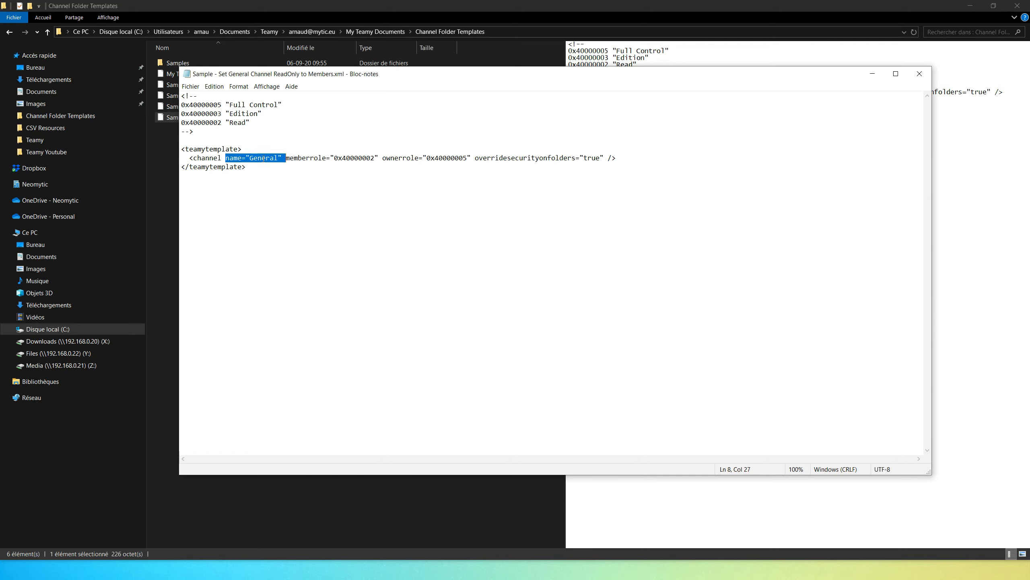
left_click(247, 159)
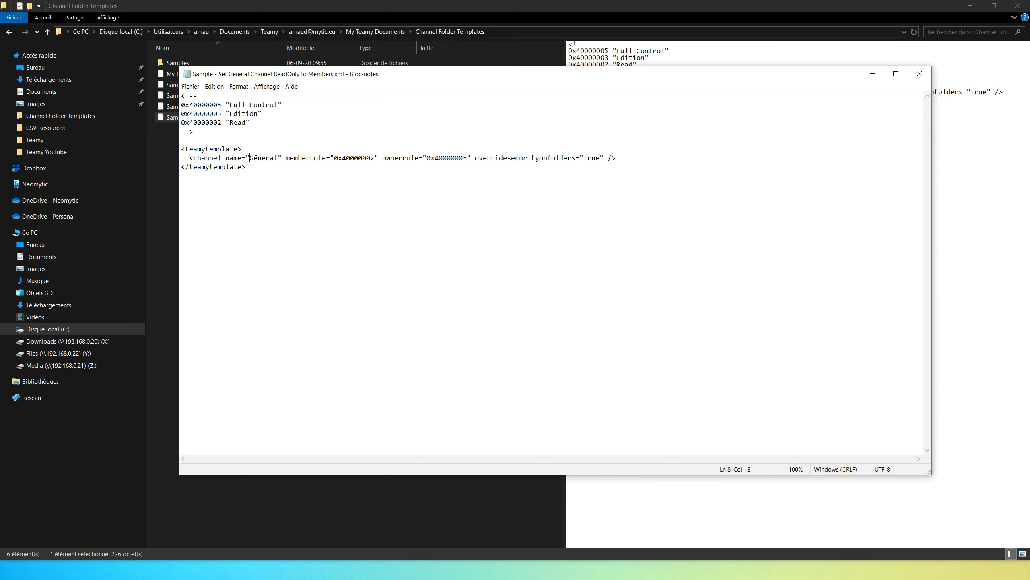
left_click(278, 158, "shift")
Step: Open the sample template for a public read-only student channel and examine its permission comment, channel name and description
left_click(921, 75)
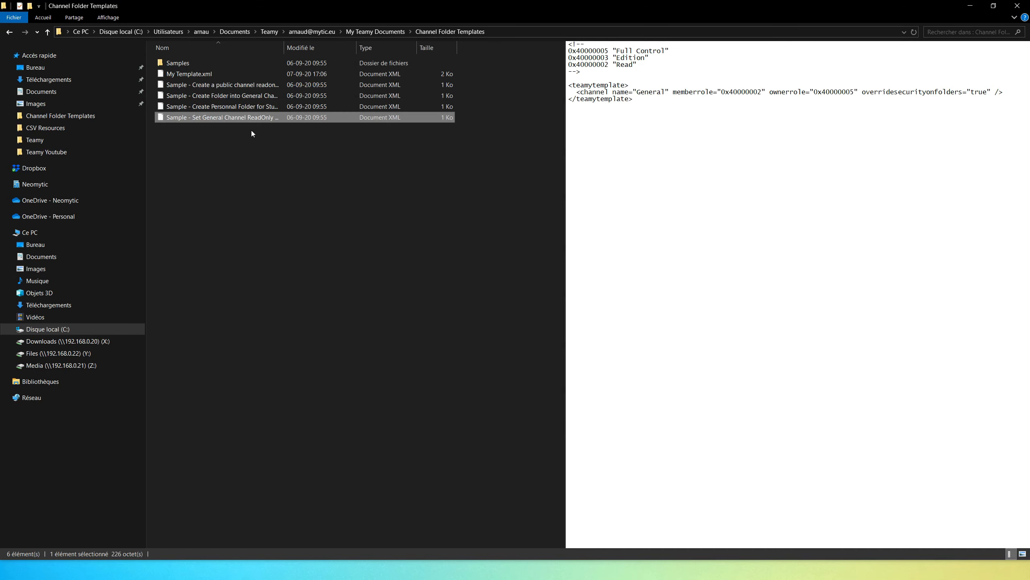
double_click(251, 87)
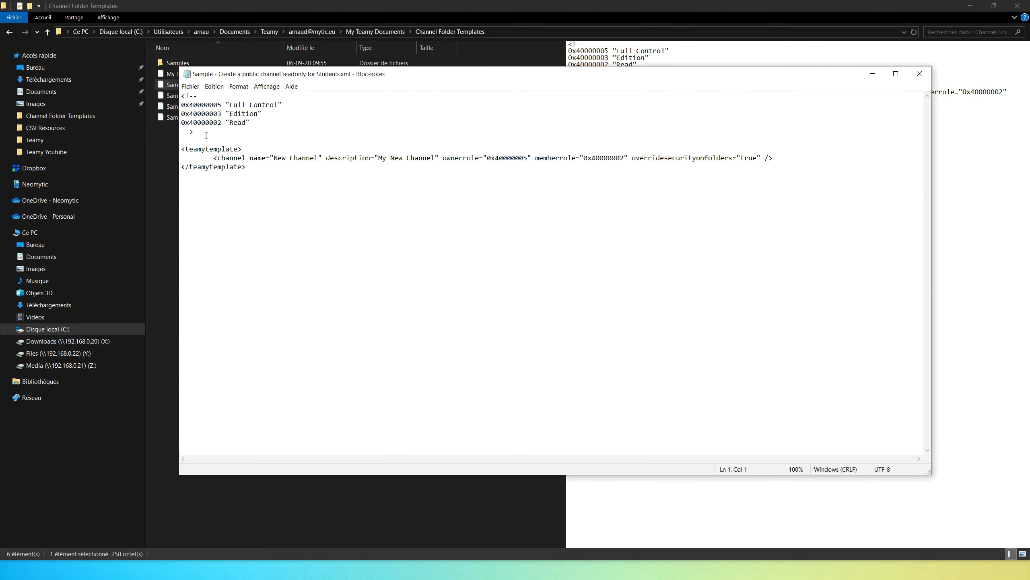
left_click_drag(206, 135, 181, 97)
left_click_drag(182, 149, 317, 156)
left_click(313, 172)
left_click_drag(326, 158, 440, 158)
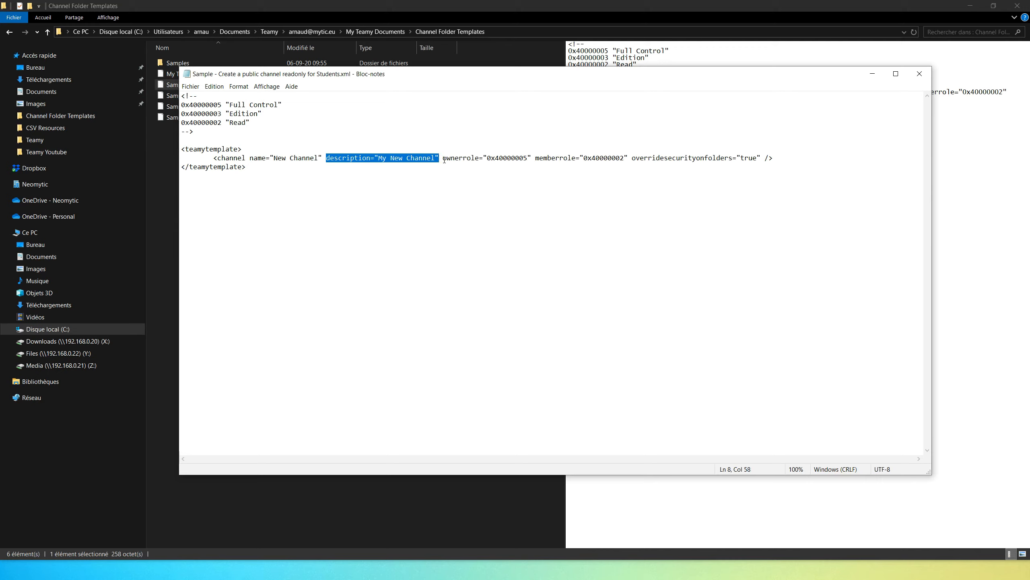
Step: Examine the new channel's ownerrole, memberrole and overridesecurityonfolders attributes, and close the file
left_click_drag(443, 159, 629, 158)
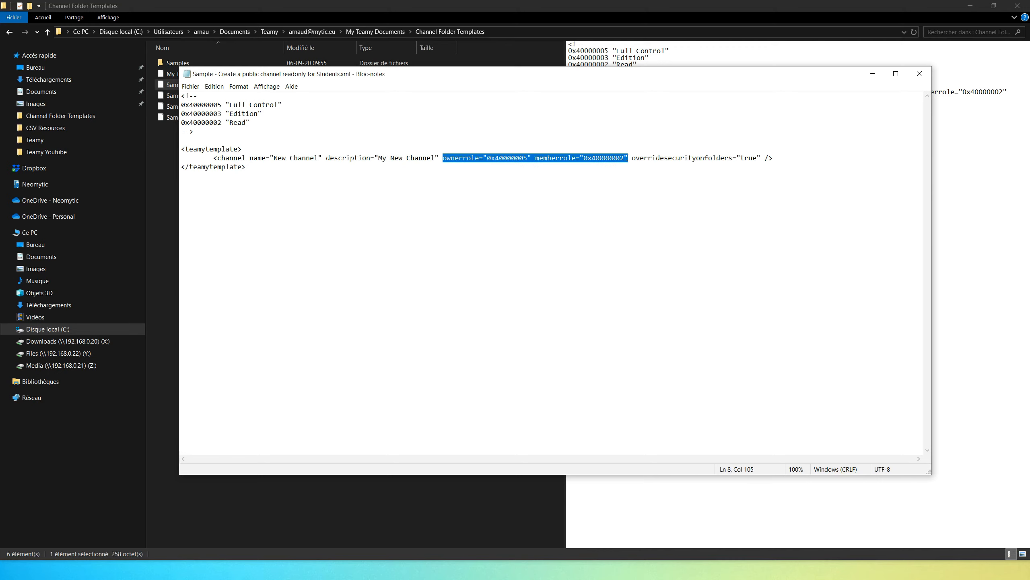
double_click(468, 160)
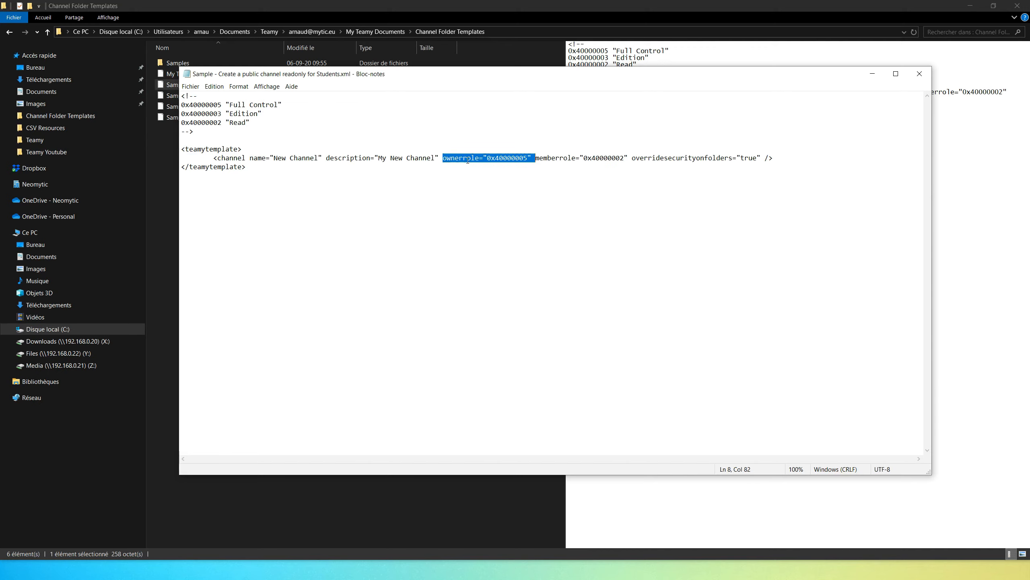
double_click(562, 159)
left_click(622, 158)
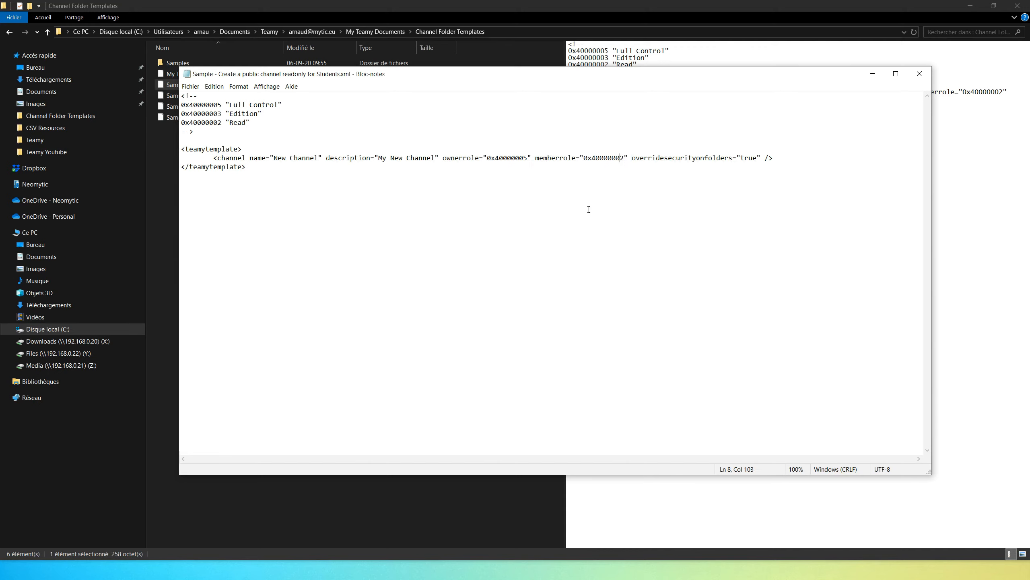
left_click_drag(631, 158, 761, 159)
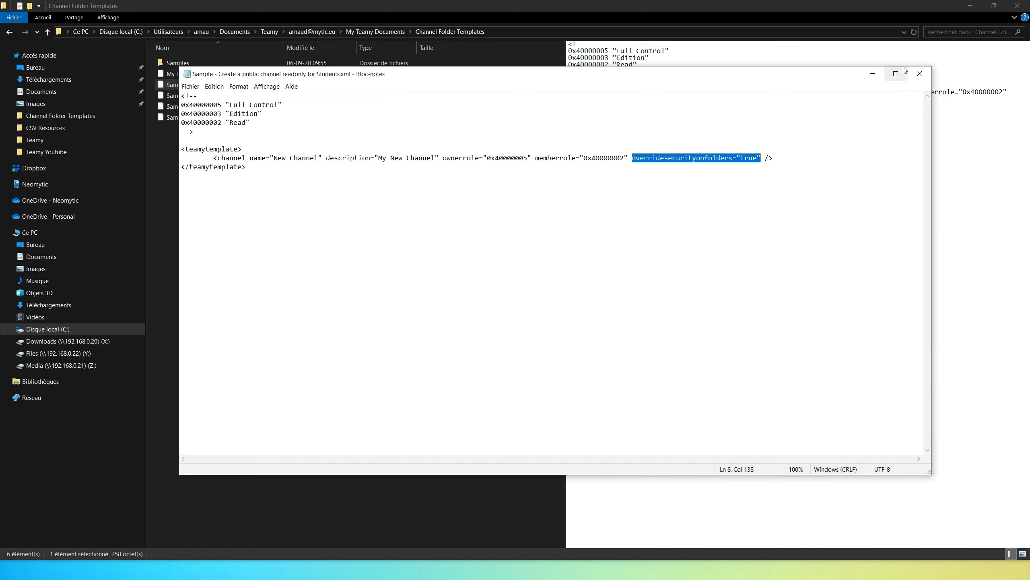
left_click(920, 74)
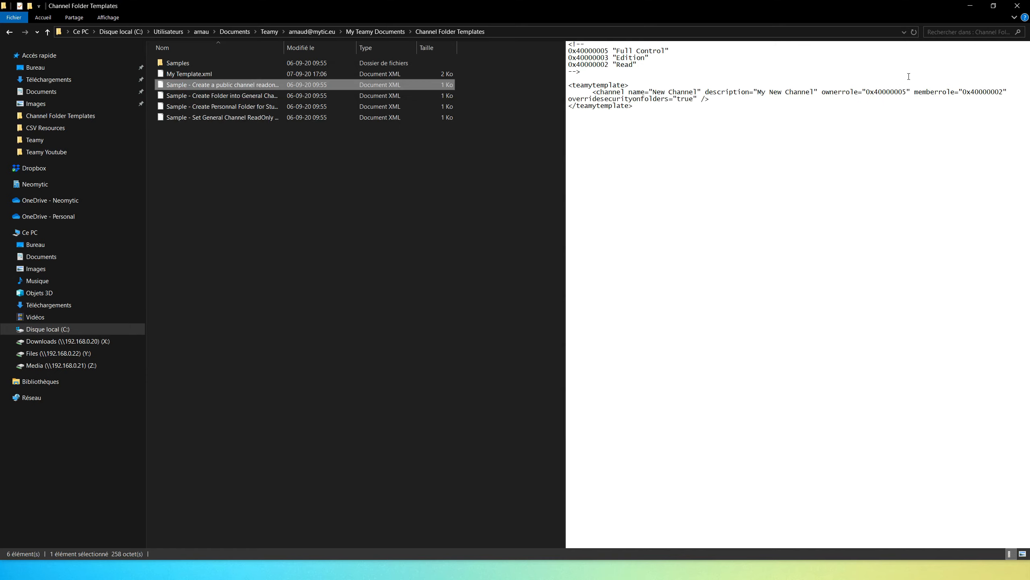
Step: Open the sample template for an owners-only folder in General and examine its permission comment, channel element and Teachers folder name
double_click(234, 98)
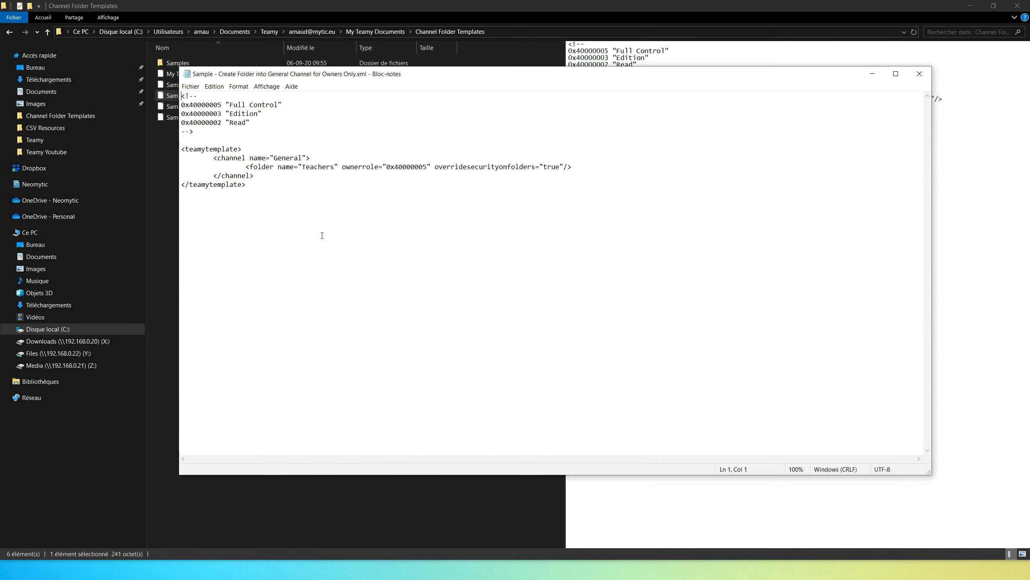
left_click_drag(193, 132, 177, 95)
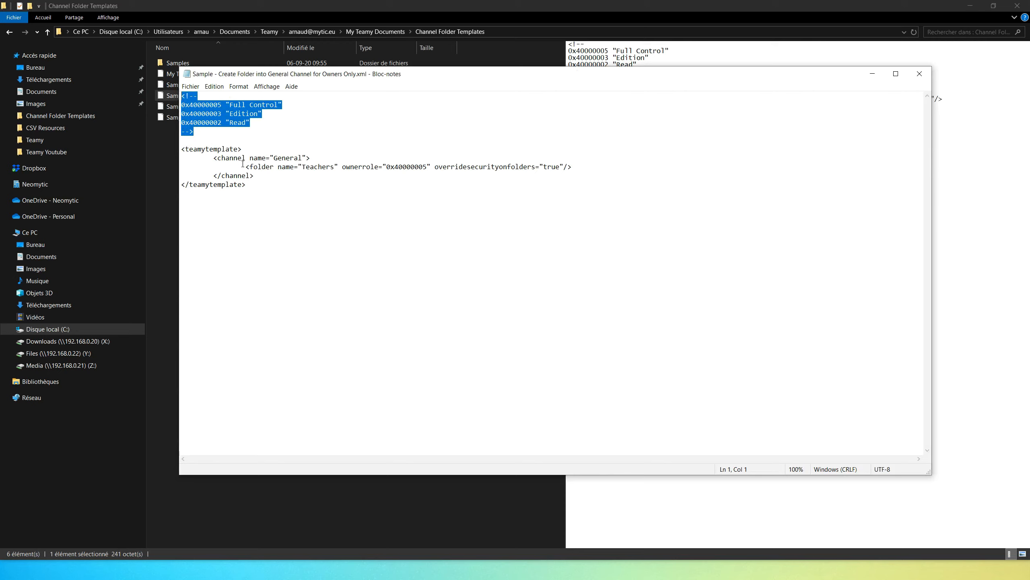
left_click_drag(243, 149, 309, 156)
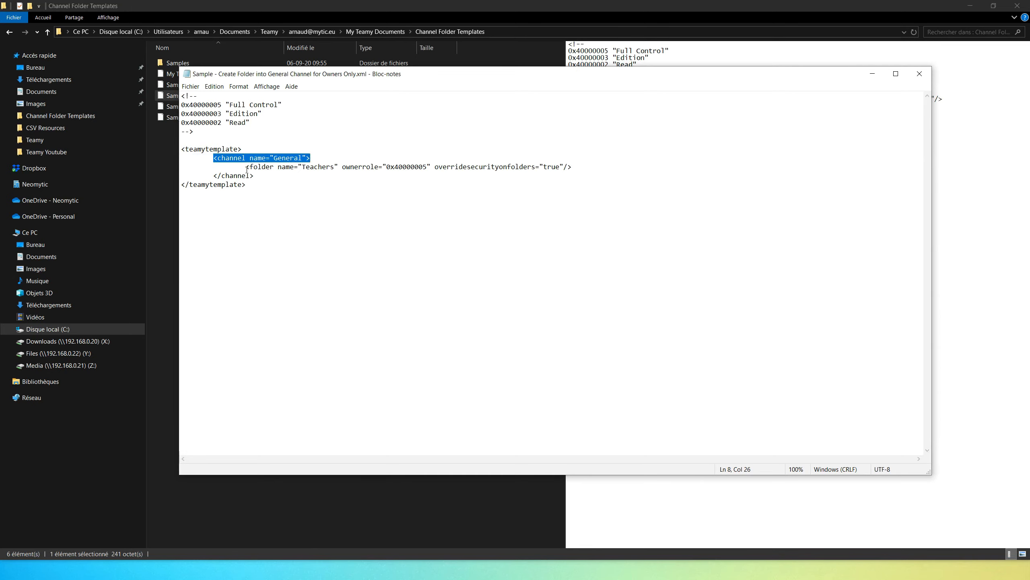
left_click_drag(246, 166, 337, 165)
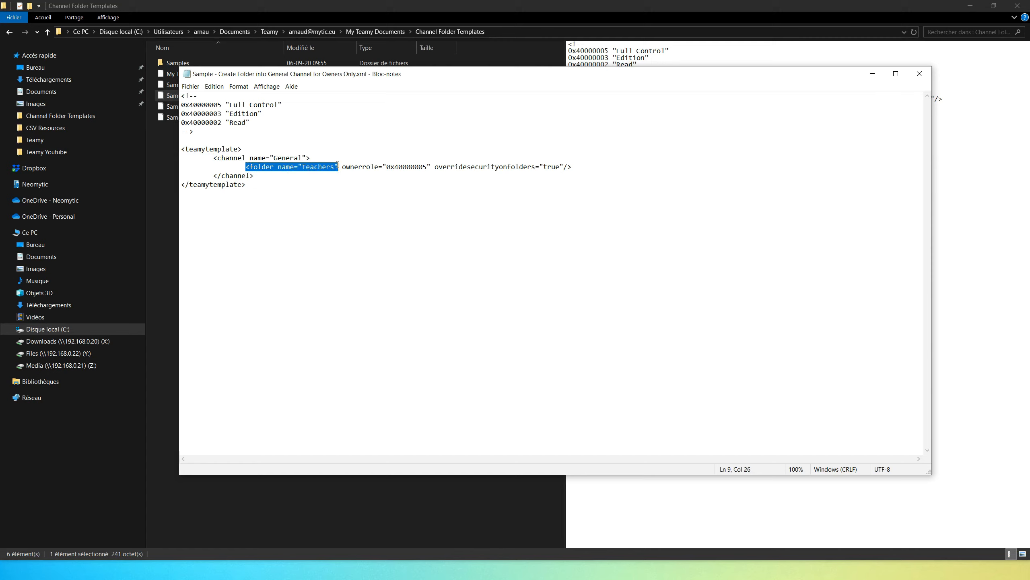
double_click(319, 166)
Step: Examine the Teachers folder's ownerrole attribute against the permission codes in the comment
left_click(343, 168)
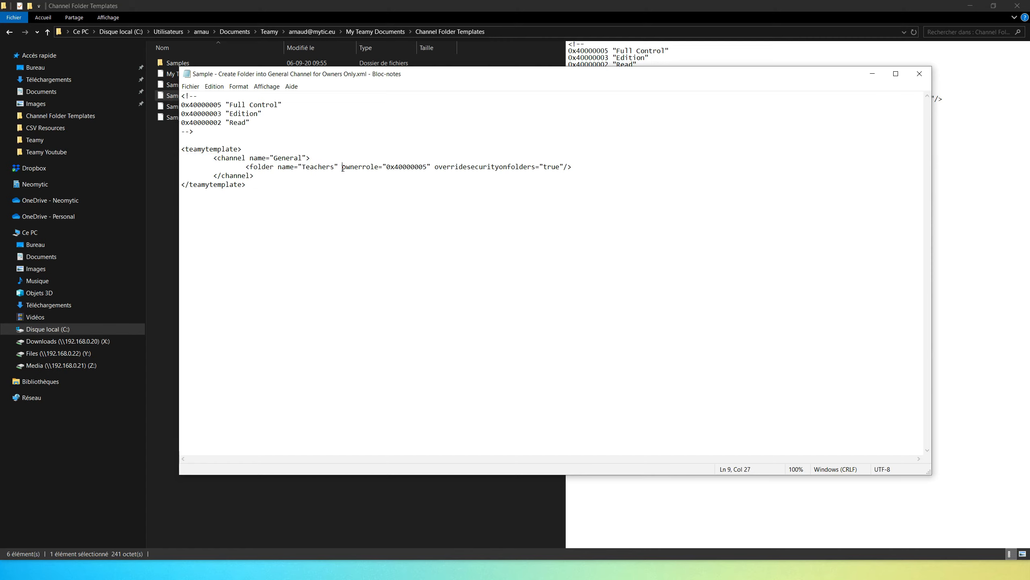
left_click(431, 167, "shift")
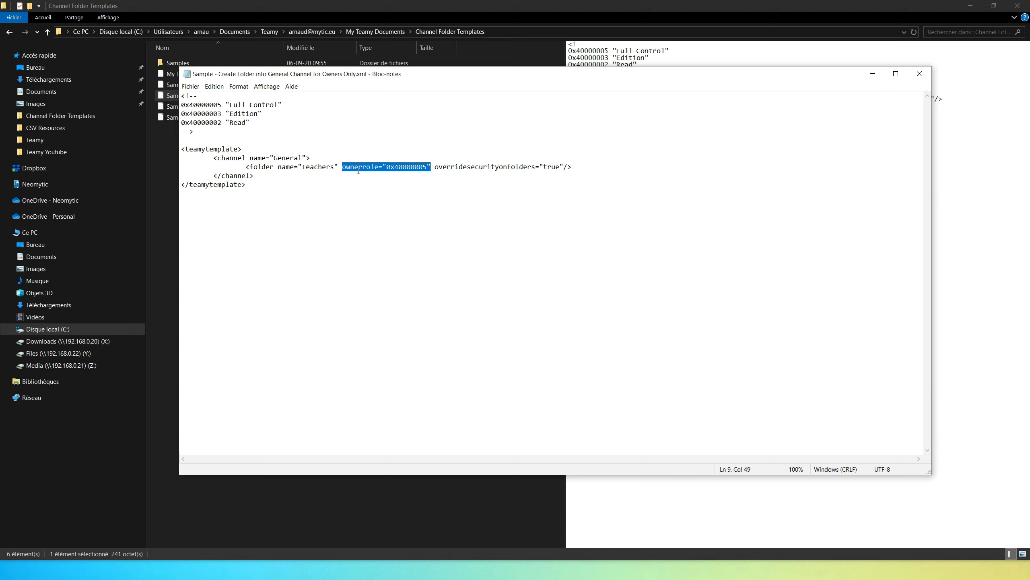
left_click(426, 167)
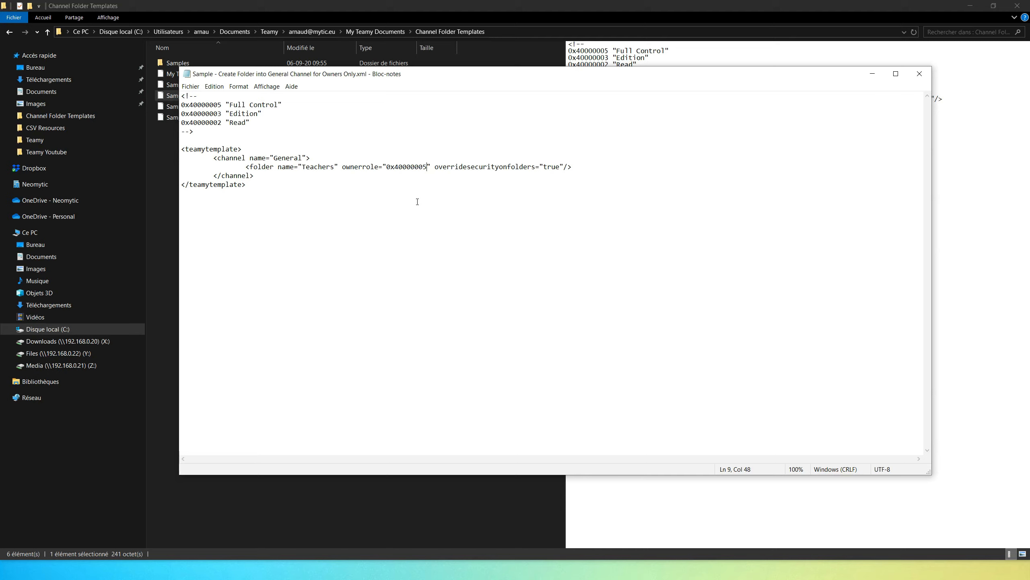
double_click(433, 164)
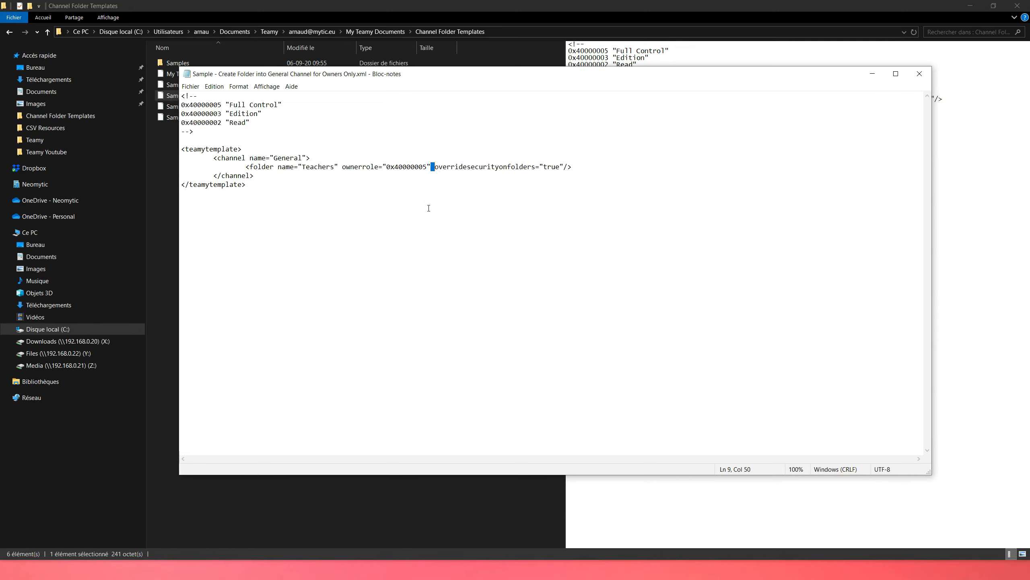
left_click(269, 125)
double_click(384, 166)
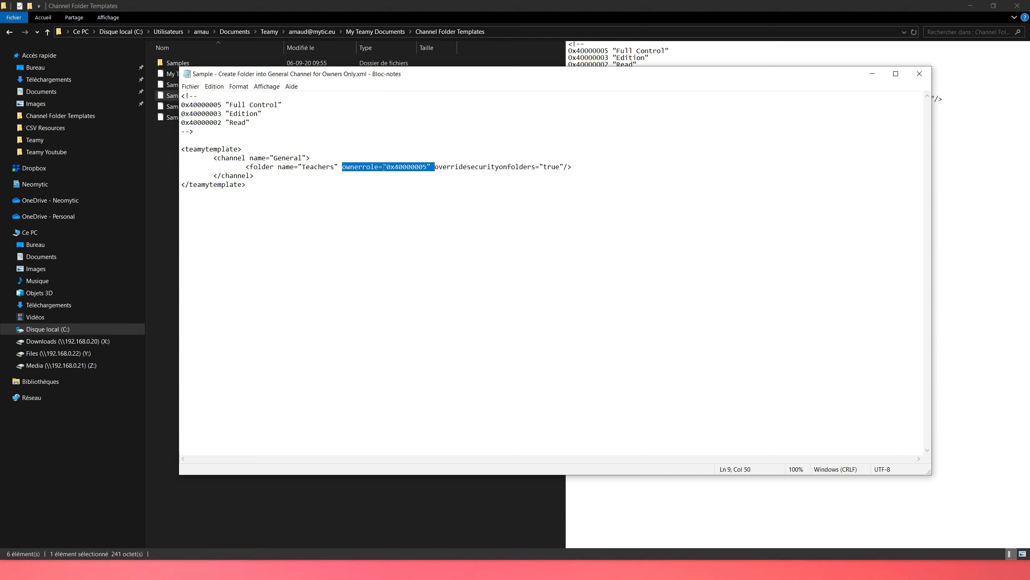
left_click(435, 168)
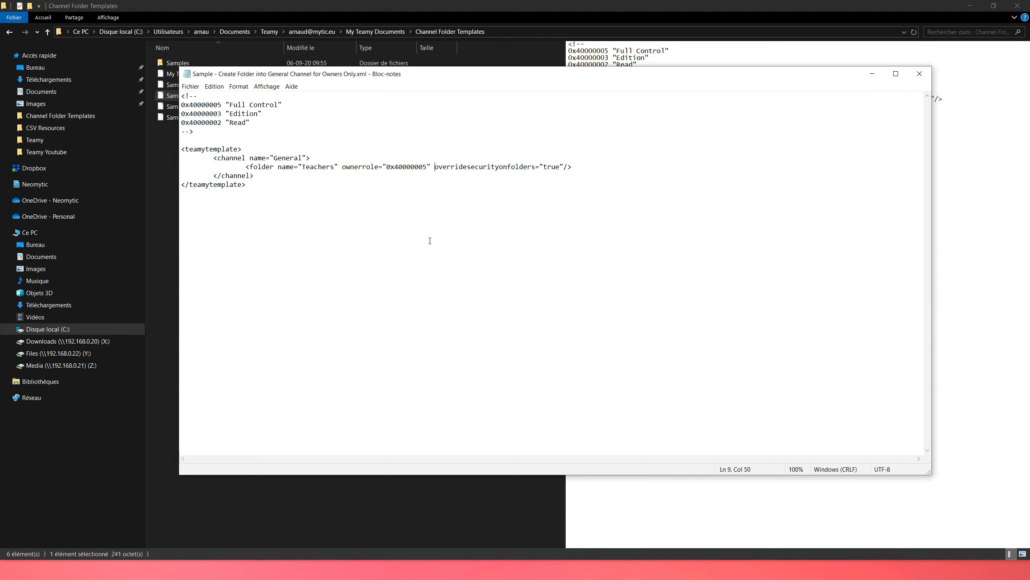
Step: Recheck the Teachers folder name against its parent channel General, and close the file
double_click(325, 166)
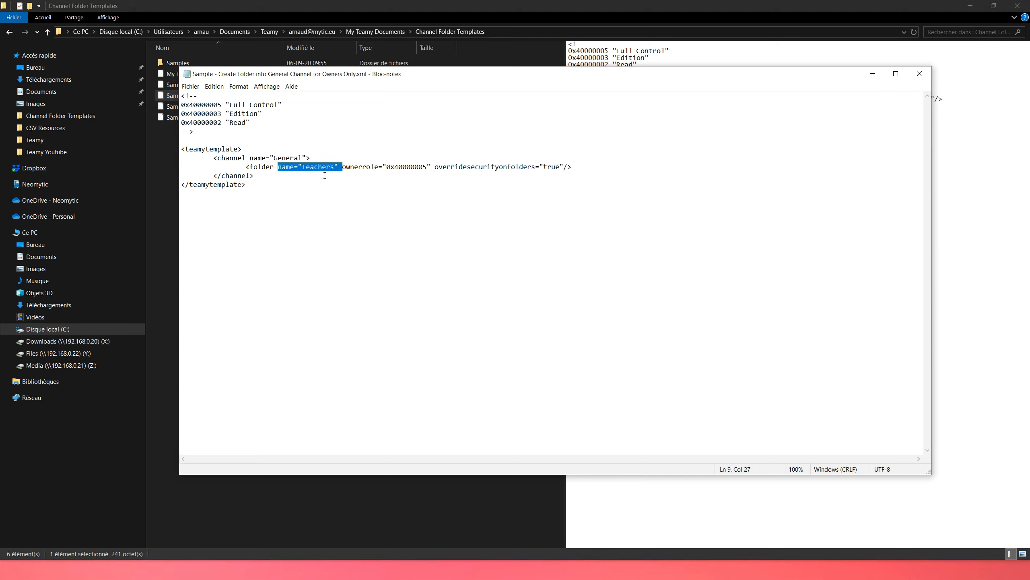
double_click(290, 158)
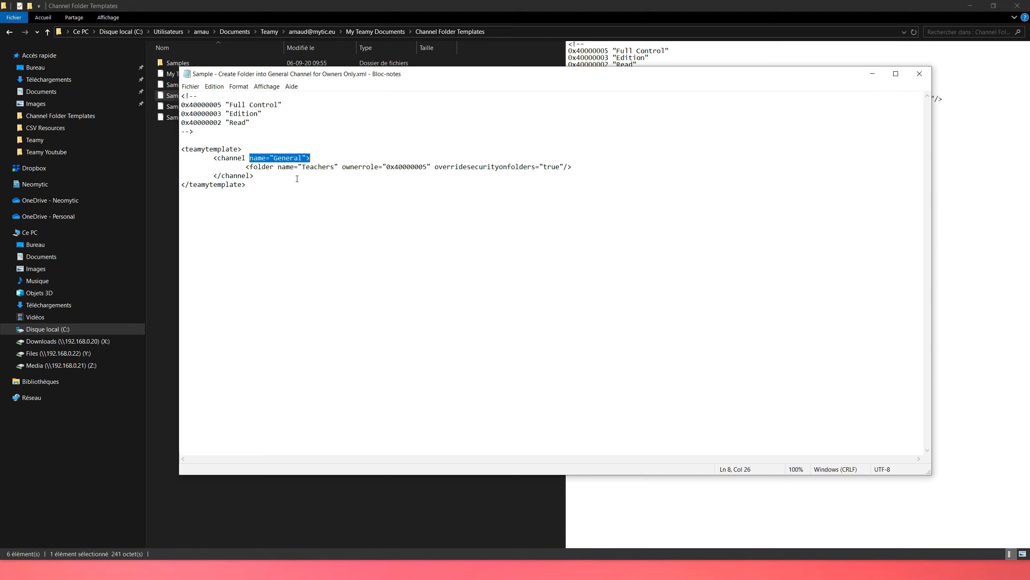
double_click(322, 167)
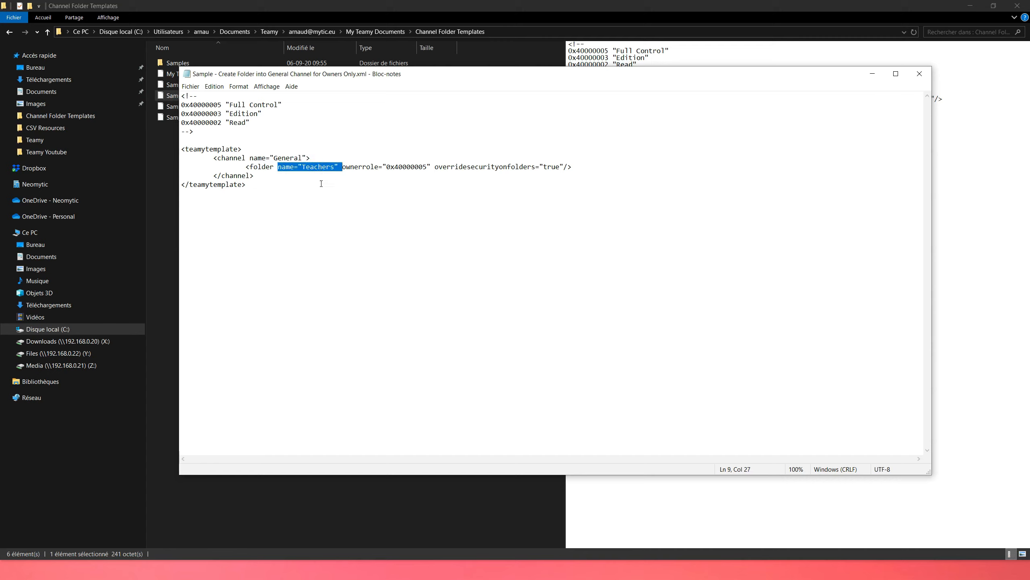
left_click(920, 73)
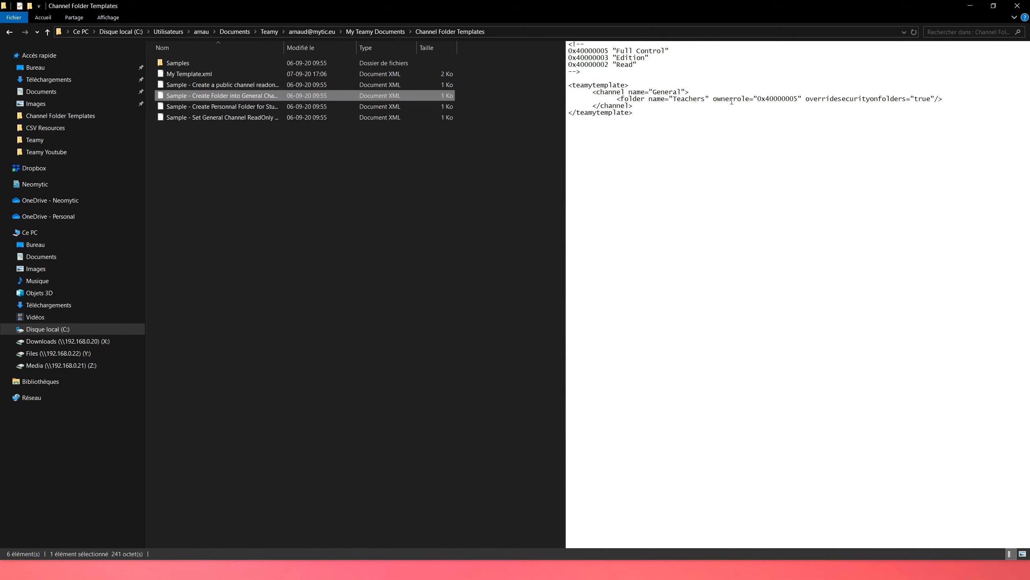
Step: Open the sample template for students' personal folders and examine its permission comment, General channel and {1} folder name placeholder
double_click(240, 106)
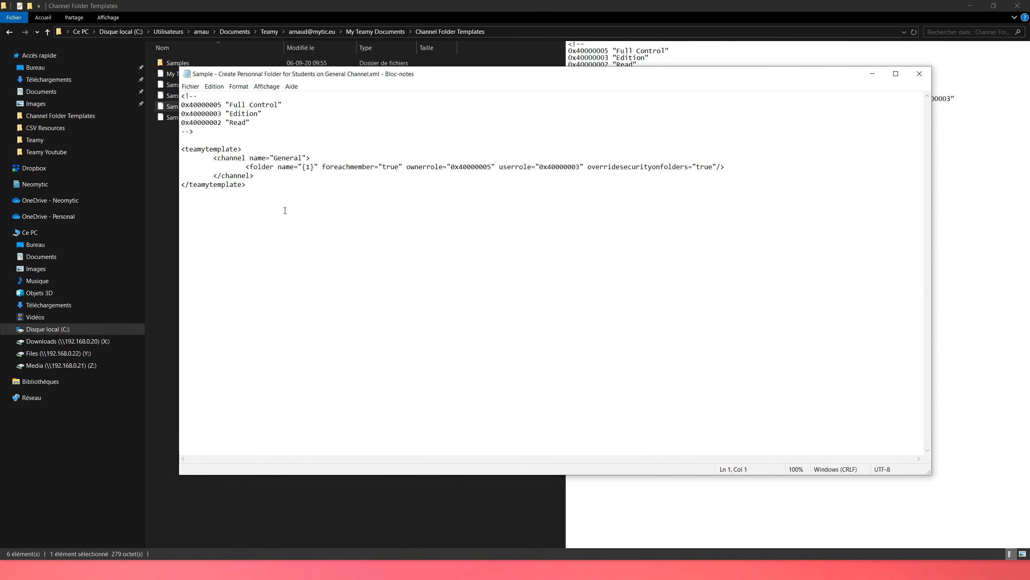
left_click_drag(194, 132, 181, 96)
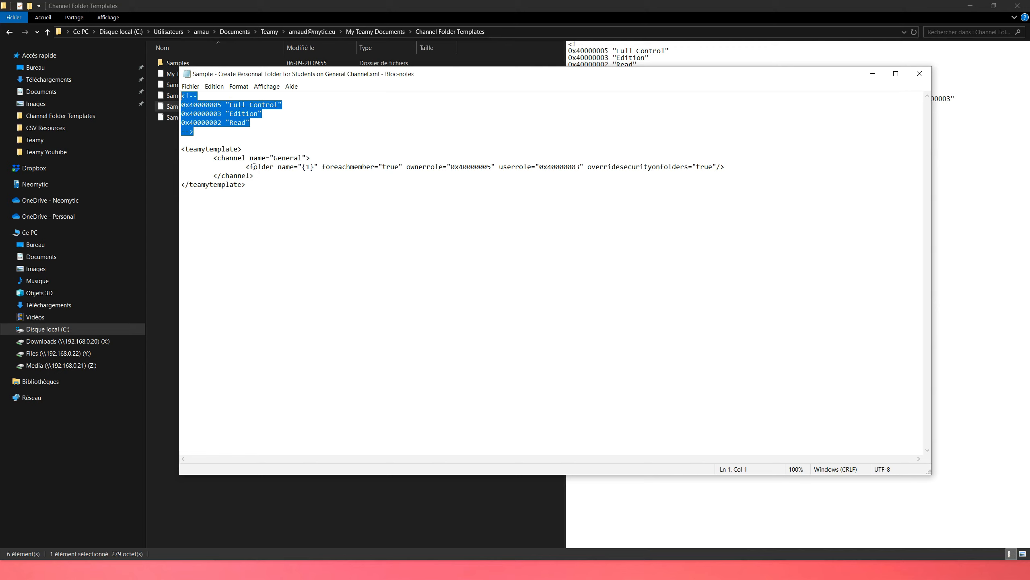
left_click_drag(215, 157, 311, 158)
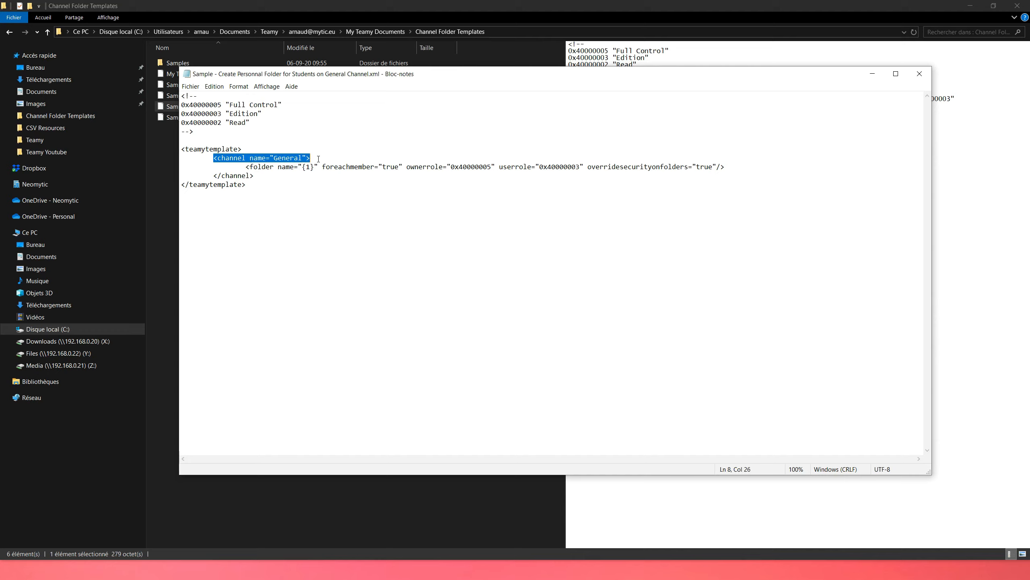
left_click(249, 167)
left_click_drag(302, 166, 315, 166)
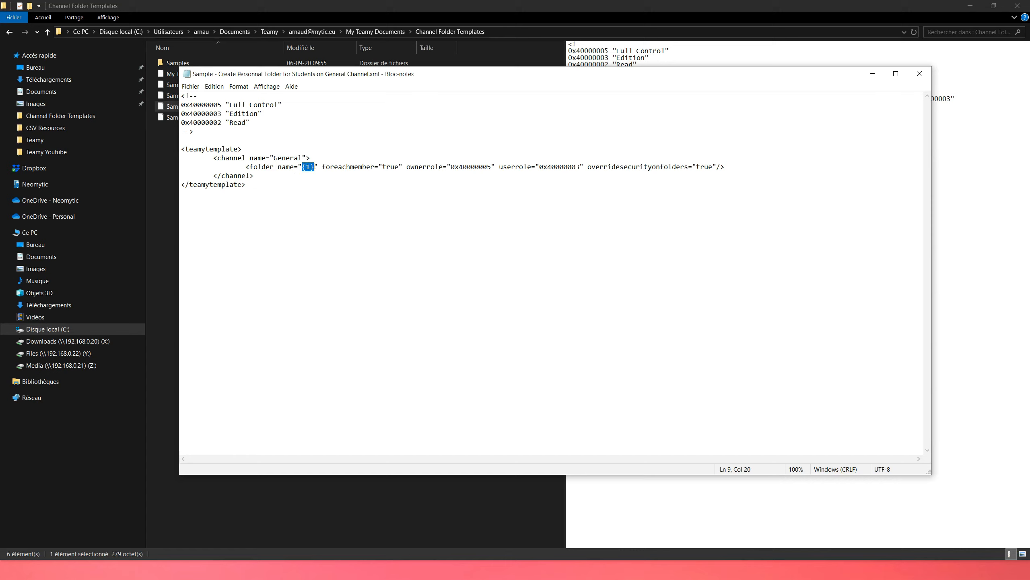
Step: Examine the personal folder's foreachmember, ownerrole and userrole attributes, and close the file without saving changes
left_click_drag(321, 167, 402, 166)
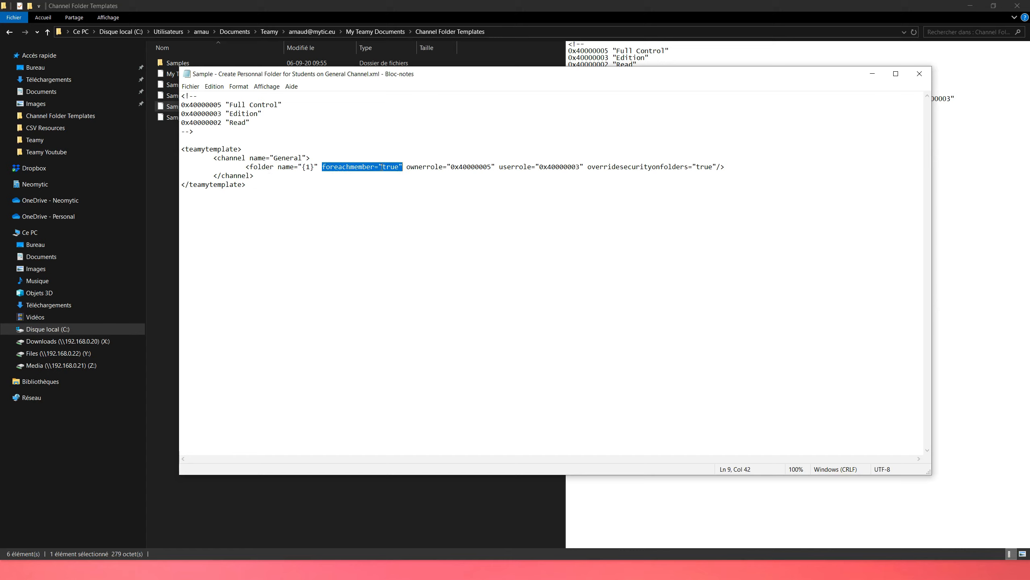
left_click_drag(407, 166, 495, 167)
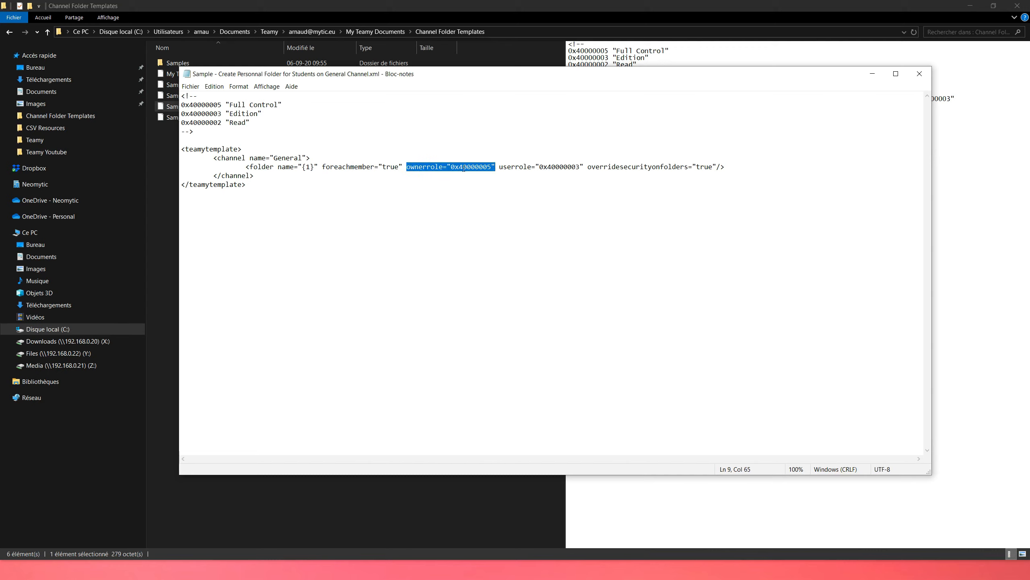
left_click(497, 168)
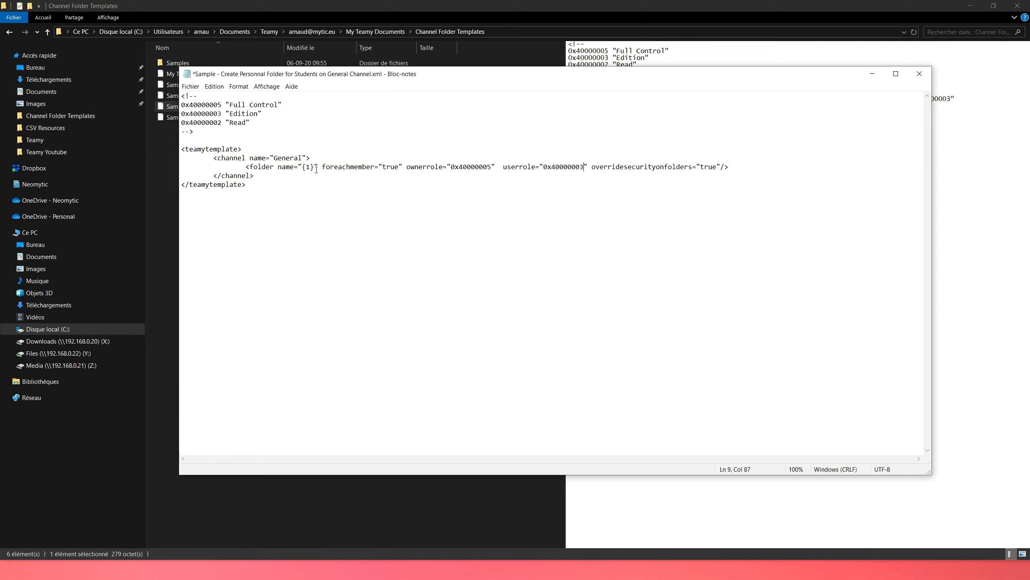
left_click(499, 167)
left_click_drag(503, 166, 587, 166)
left_click(920, 74)
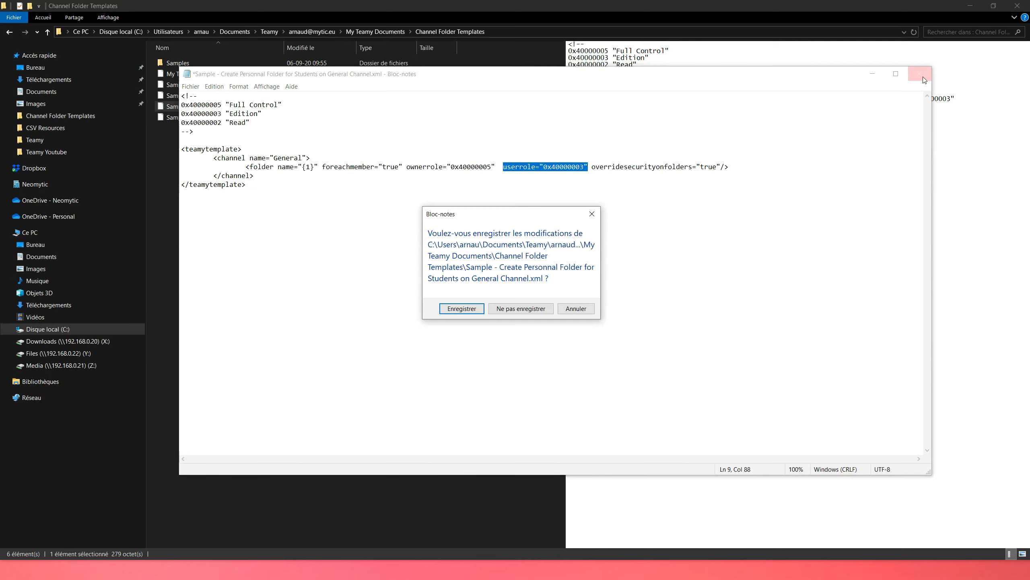
left_click(519, 308)
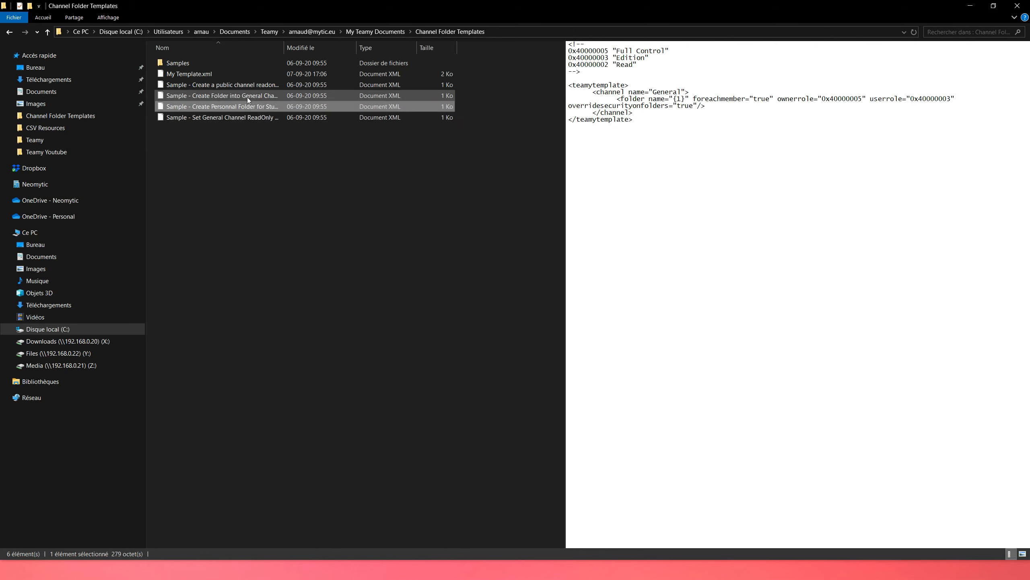
Step: Open My Template.xml and examine its permission comment and the complete teamytemplate block
left_click(206, 74)
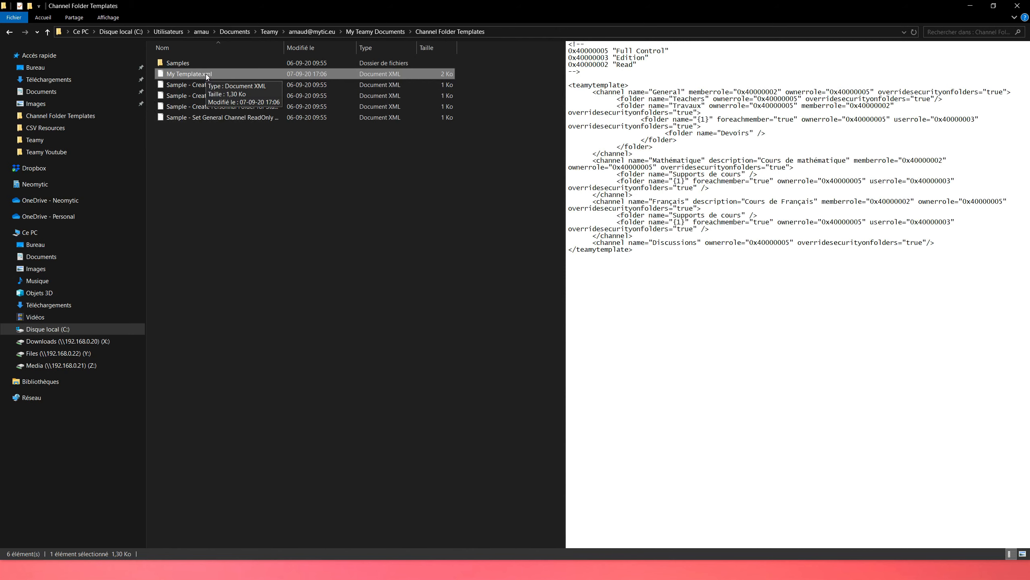
double_click(206, 75)
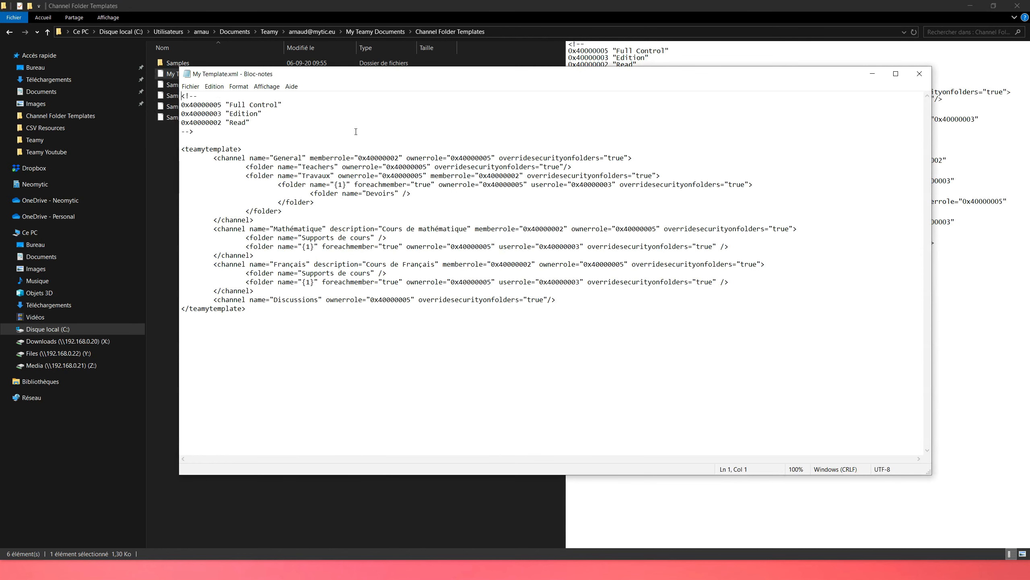
left_click_drag(202, 132, 183, 96)
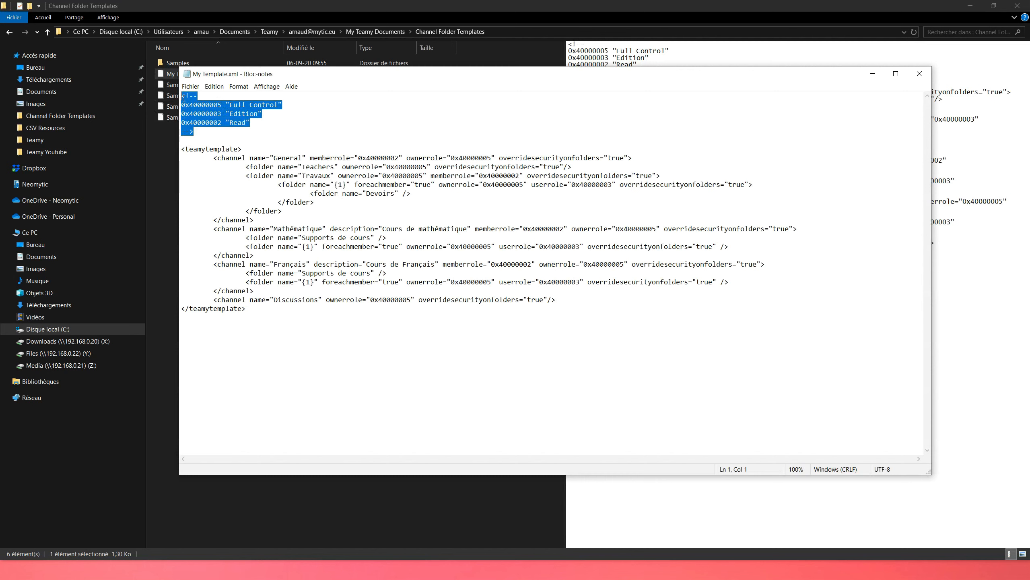
left_click_drag(181, 149, 259, 308)
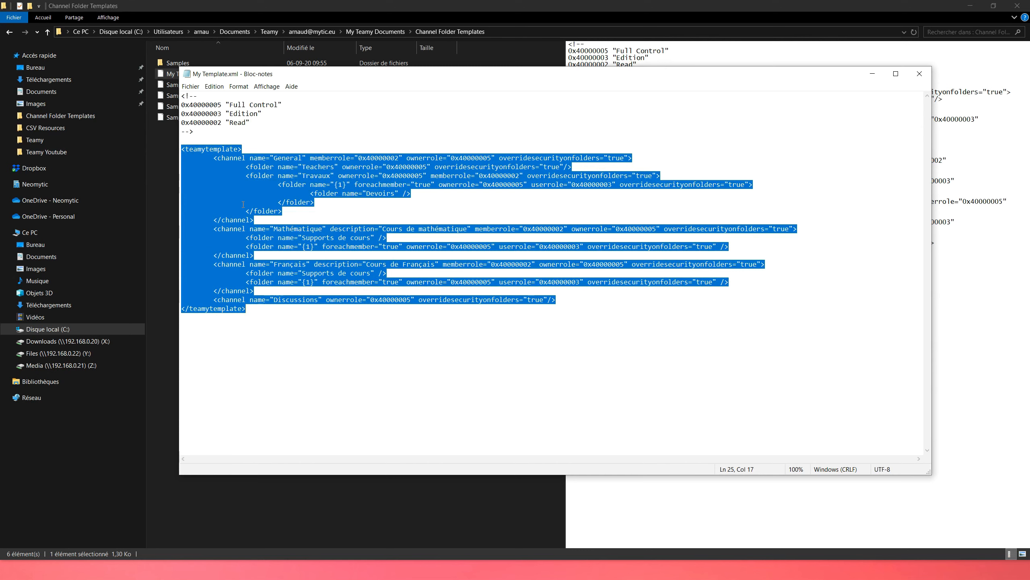
Step: Examine the General channel's memberrole and ownerrole attributes and the Teachers folder line inside it
left_click(225, 182)
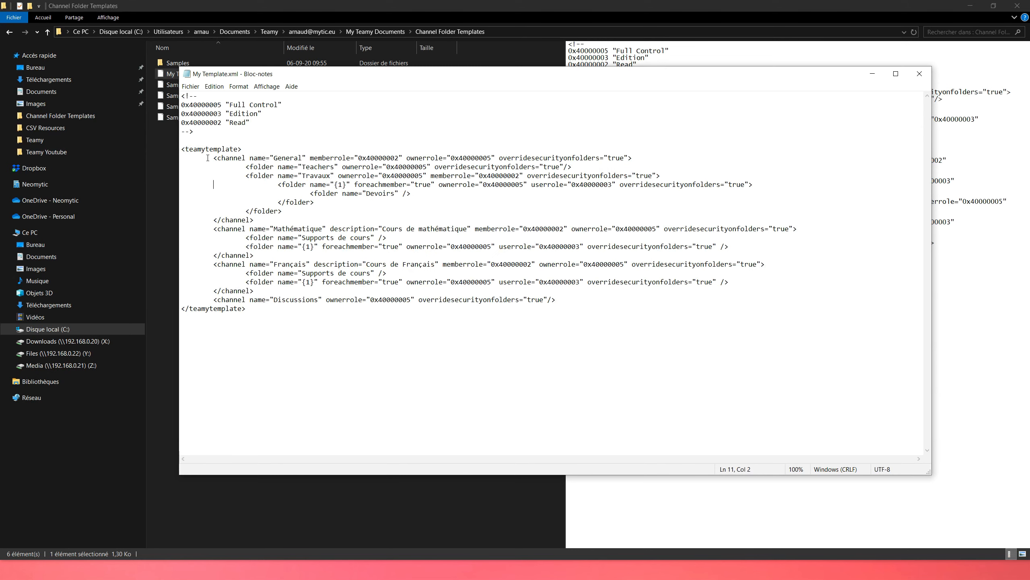
left_click_drag(207, 158, 401, 155)
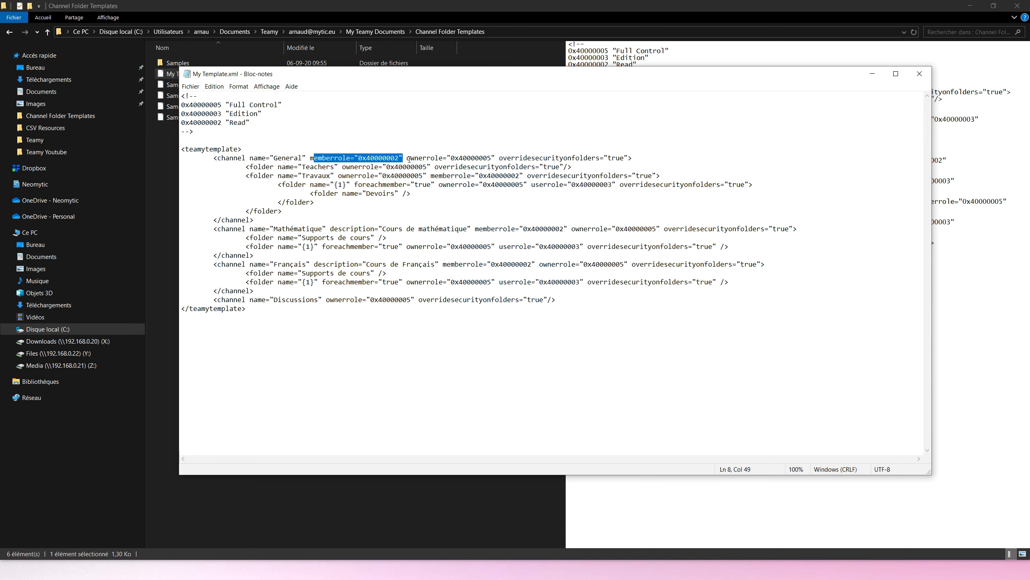
left_click_drag(407, 158, 497, 155)
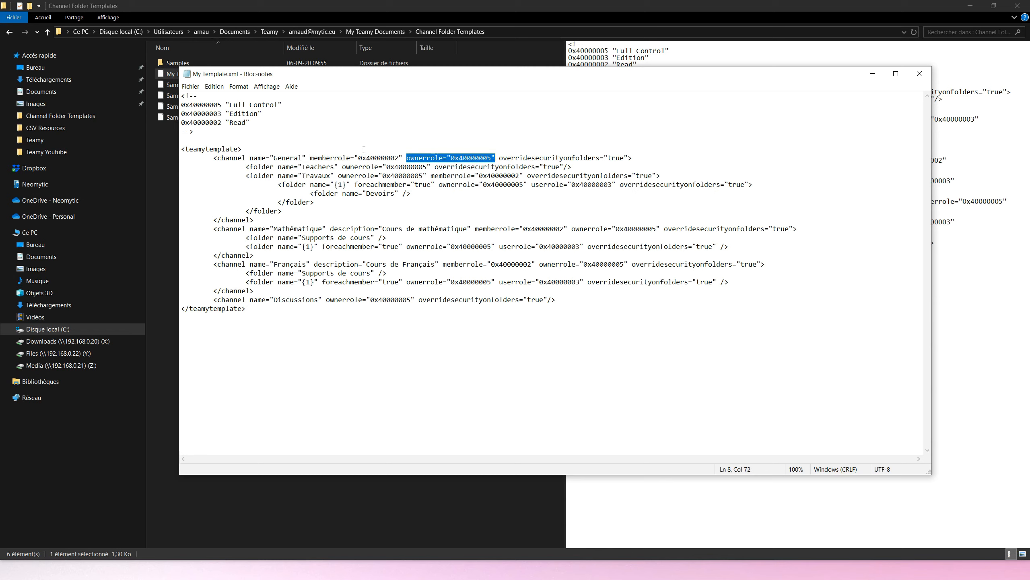
left_click(291, 158)
left_click_drag(245, 167, 577, 166)
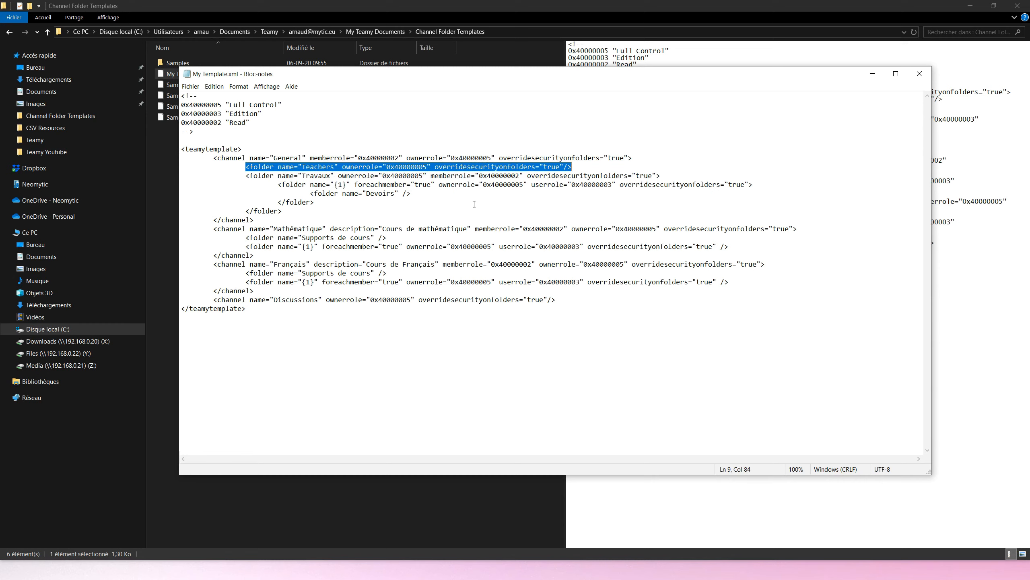
left_click(342, 167)
left_click(430, 168)
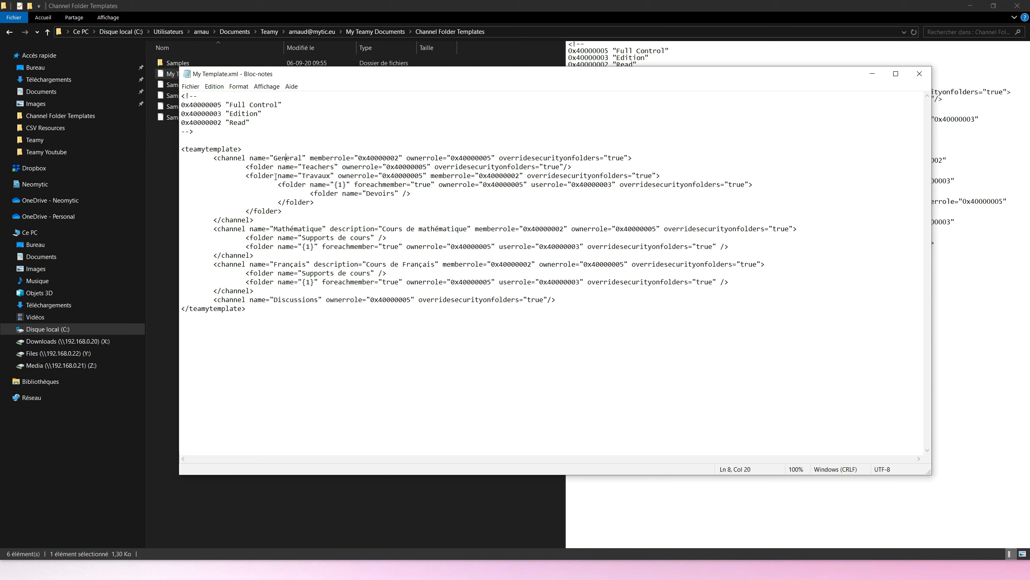
Step: Examine the Travaux folder's name and memberrole, and the foreachmember, ownerrole and userrole attributes of its nested {1} folder
double_click(312, 177)
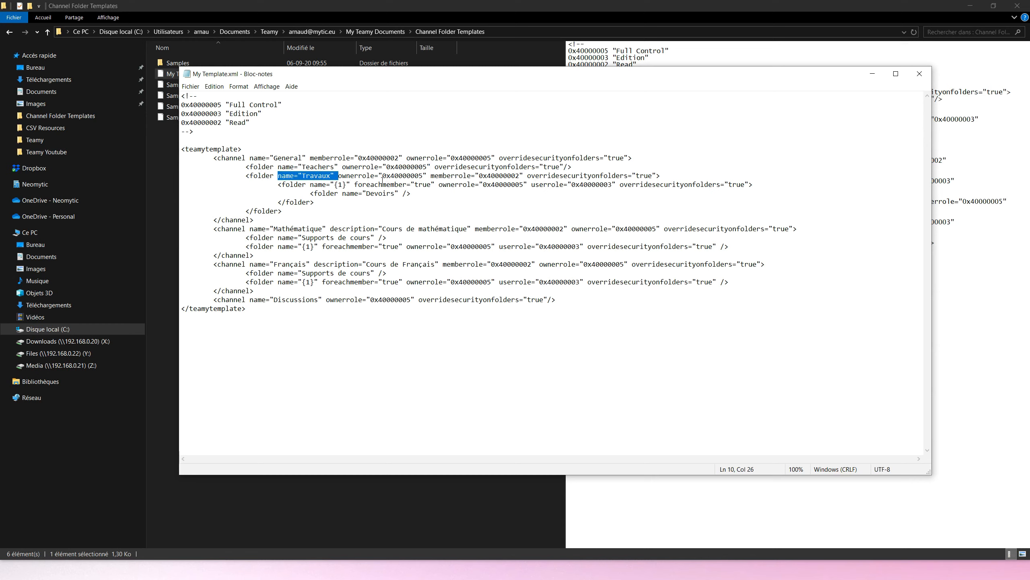
left_click_drag(386, 176, 523, 176)
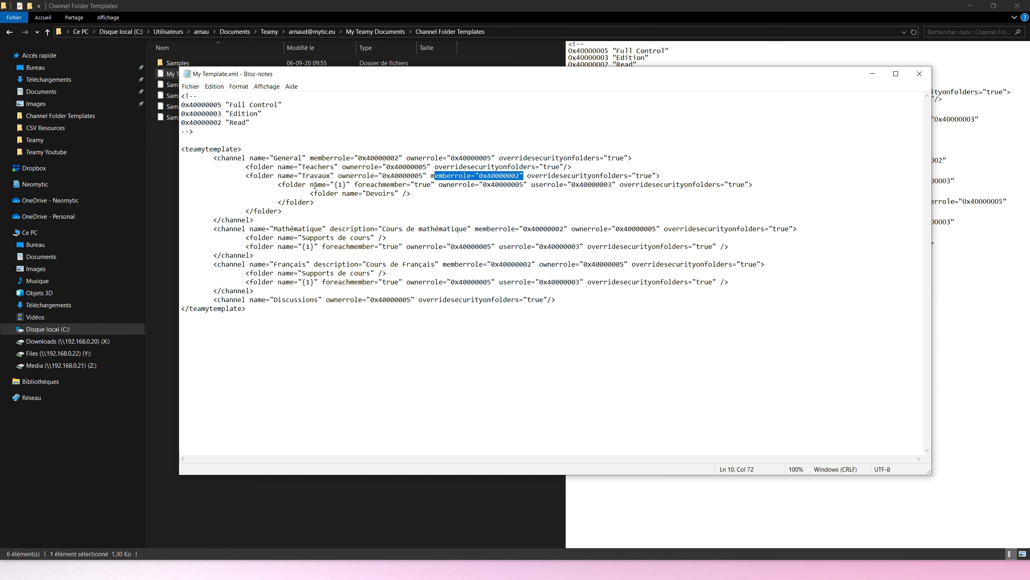
left_click_drag(354, 185, 434, 184)
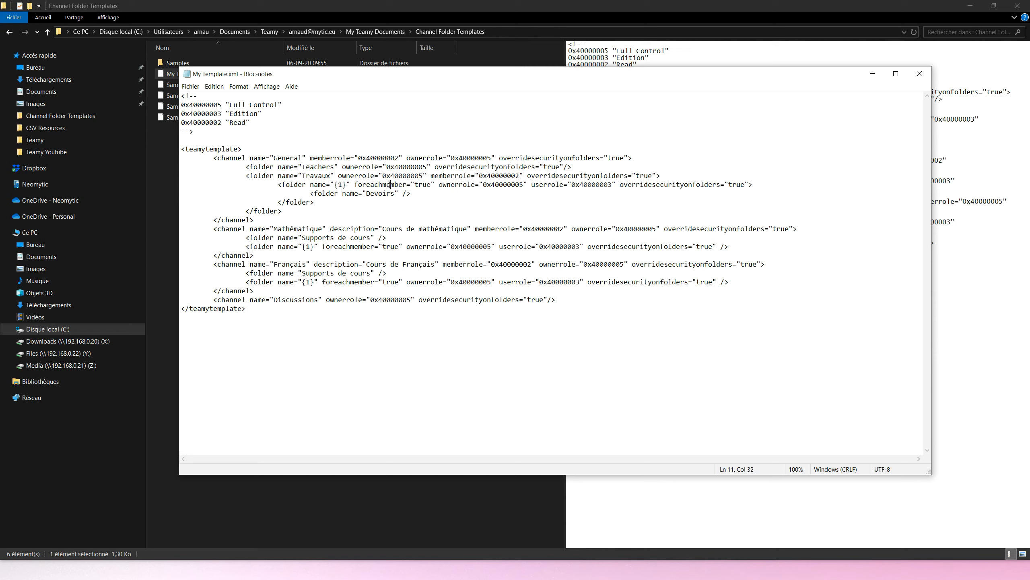
key("shift+Right")
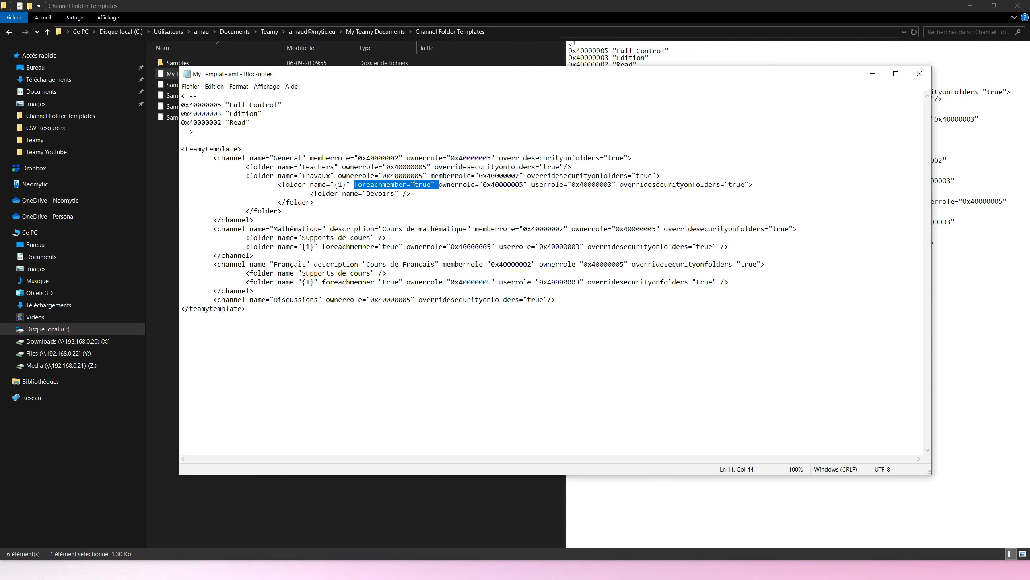
key("Right")
key("ctrl+shift+Right")
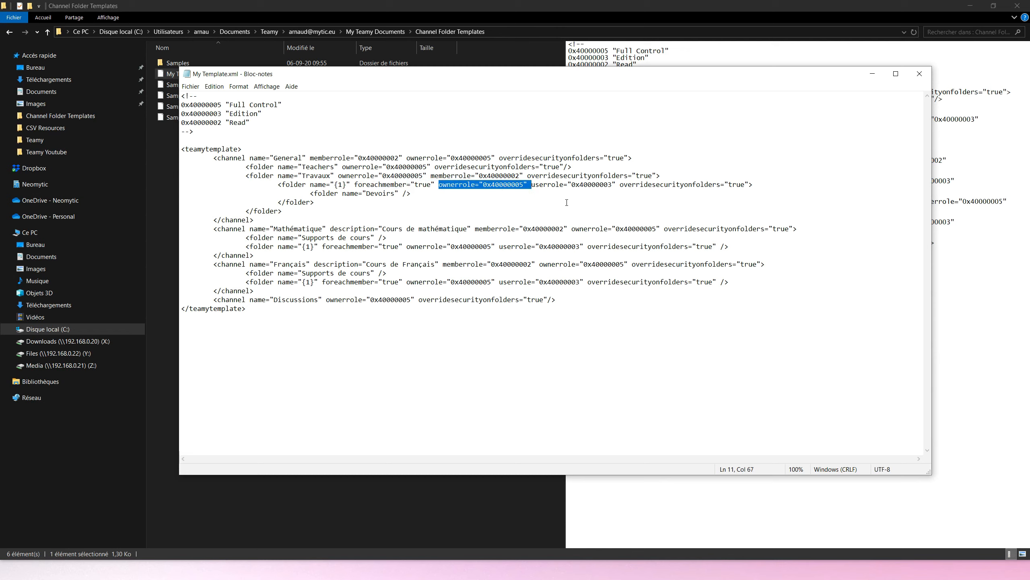
left_click(528, 185)
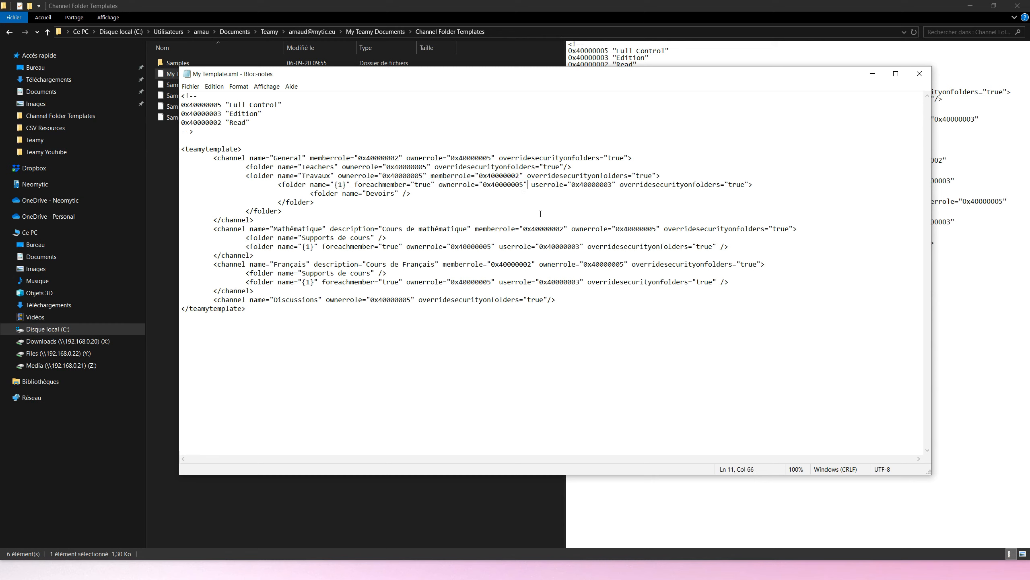
left_click_drag(532, 185, 616, 184)
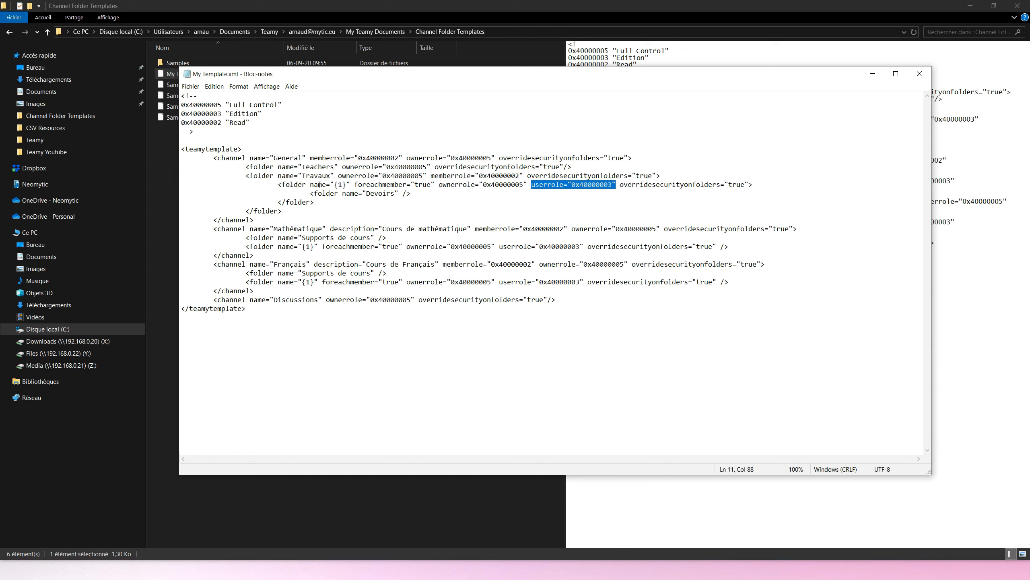
Step: Examine the Devoirs subfolder against its parent {1} folder's ownerrole and userrole, and review the whole General channel block
left_click_drag(335, 185, 413, 191)
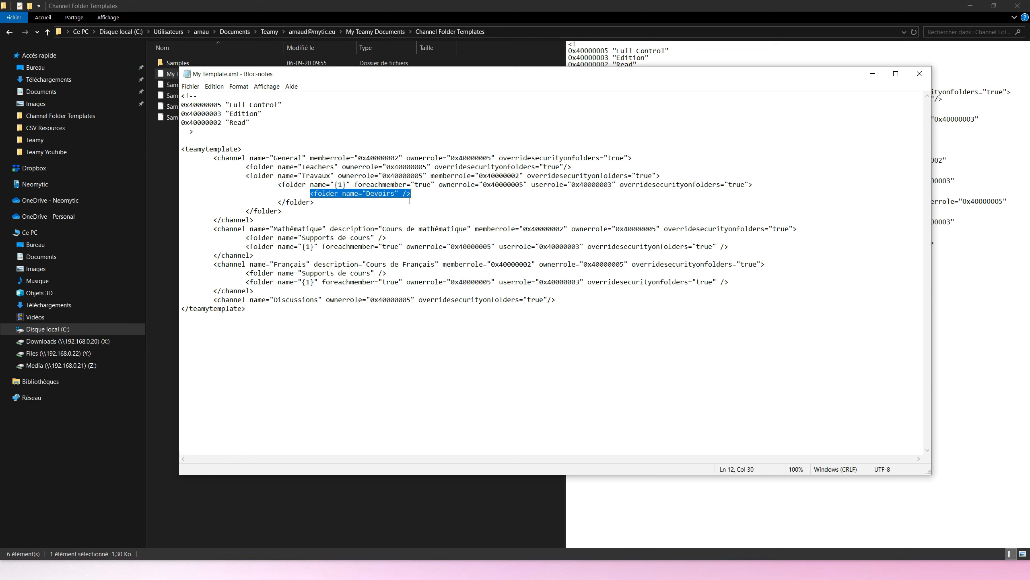
left_click(396, 194)
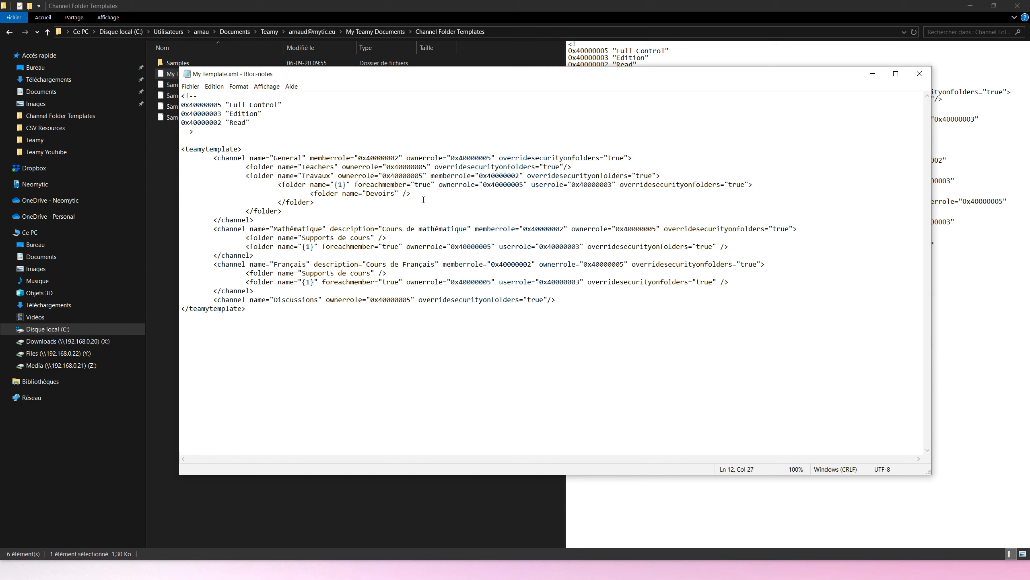
left_click_drag(440, 186, 518, 180)
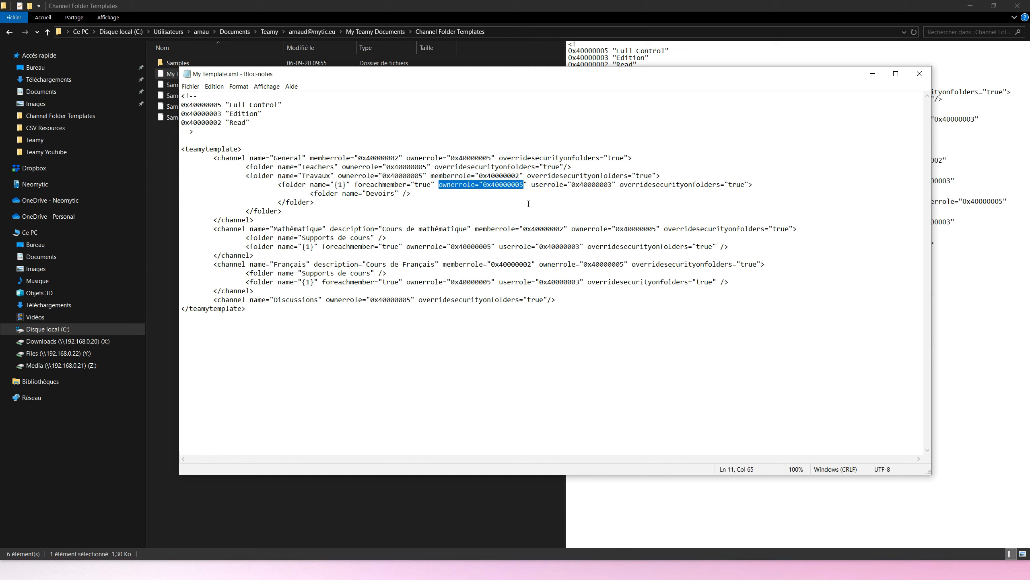
double_click(544, 186)
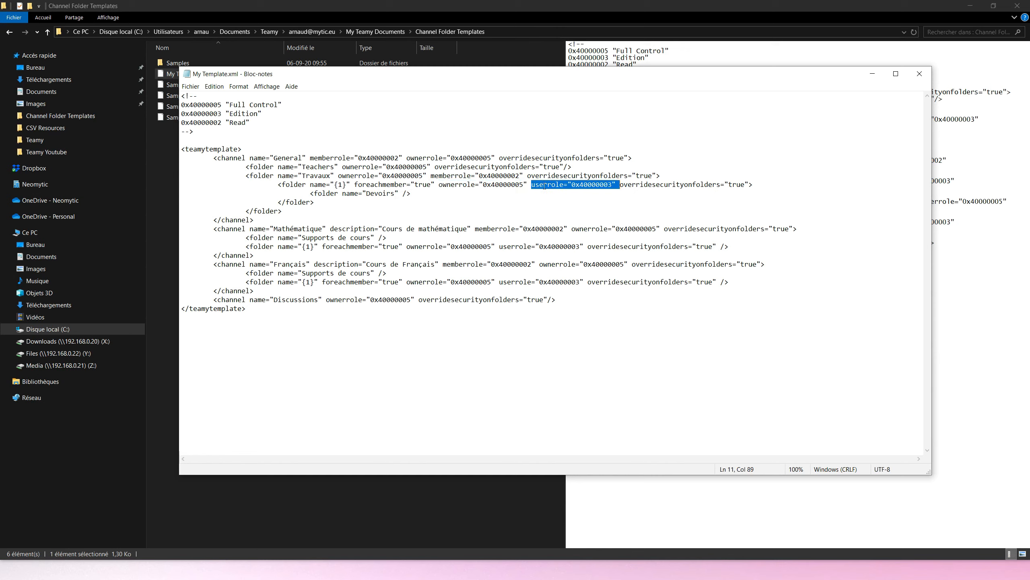
left_click(403, 196)
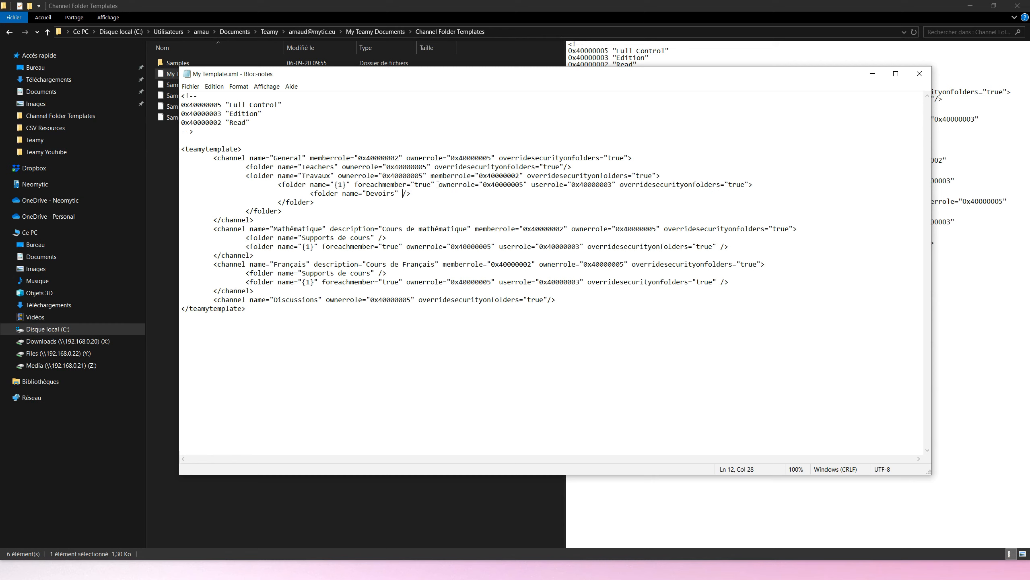
left_click_drag(438, 185, 616, 183)
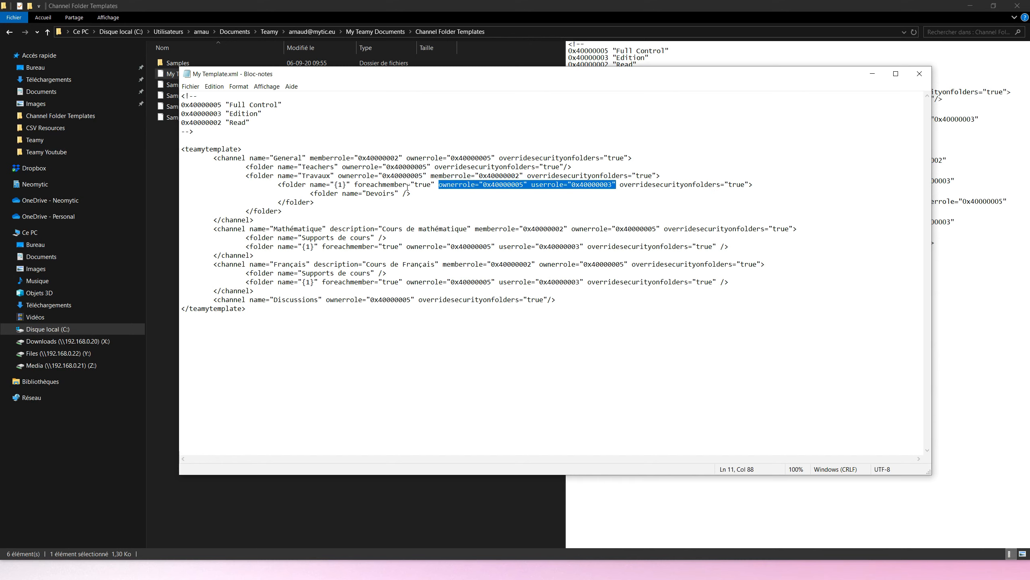
left_click_drag(214, 158, 289, 217)
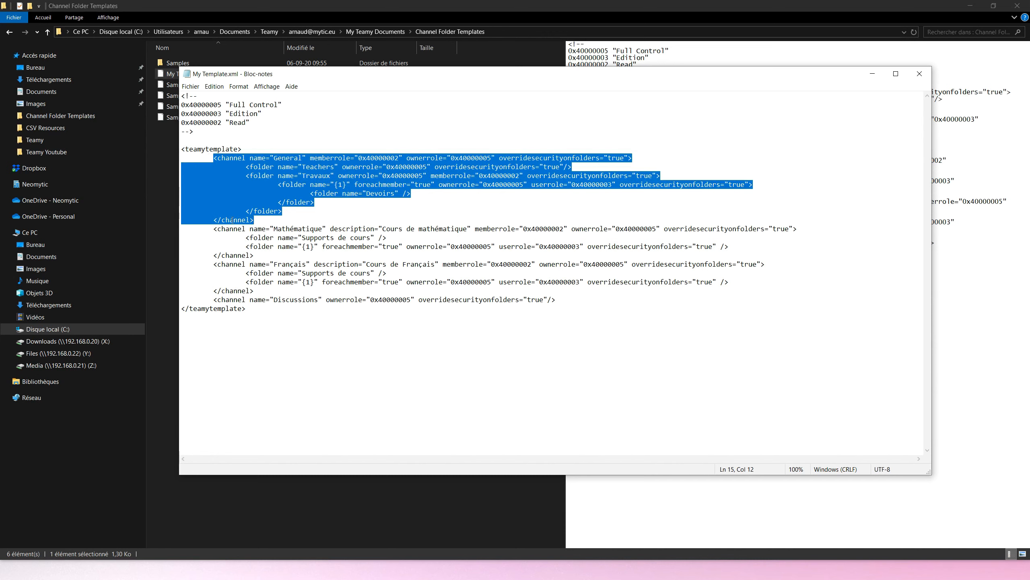
Step: Examine the Mathématique channel's name, description and roles, its Supports de cours folder and the {1} folder's userrole
left_click_drag(214, 229, 260, 253)
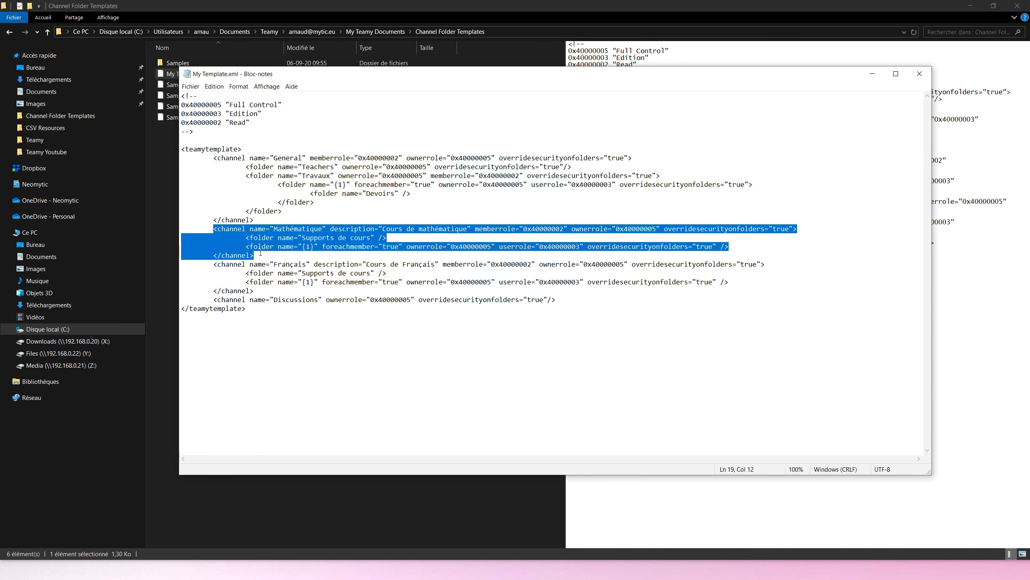
double_click(298, 229)
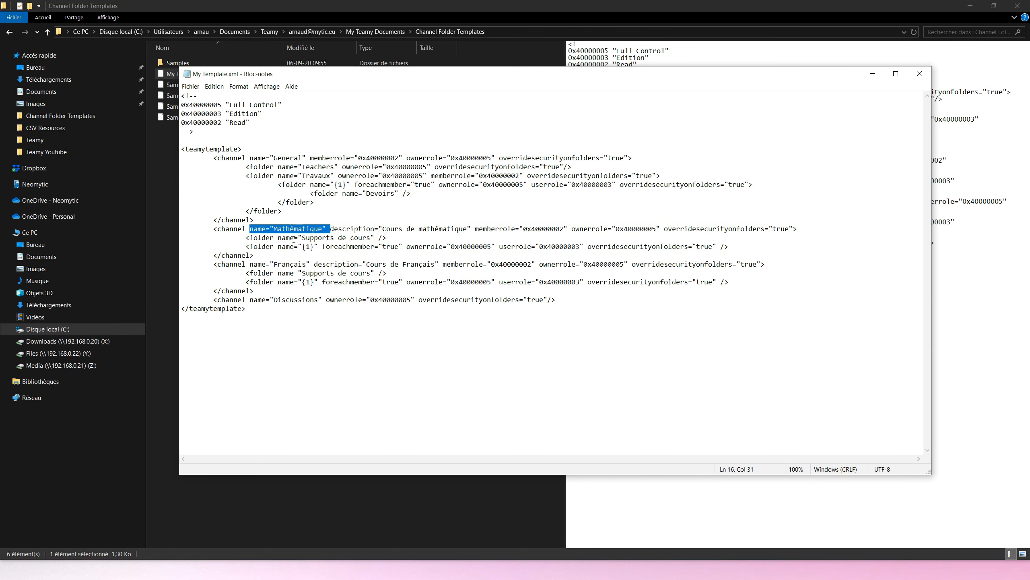
left_click(388, 229)
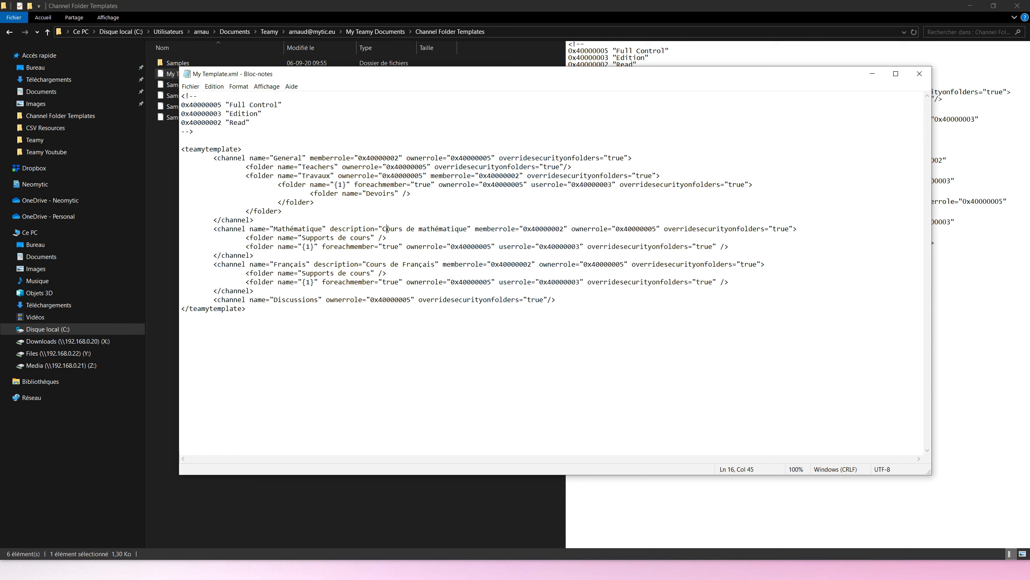
left_click(540, 230)
left_click(640, 230)
left_click_drag(242, 237, 388, 235)
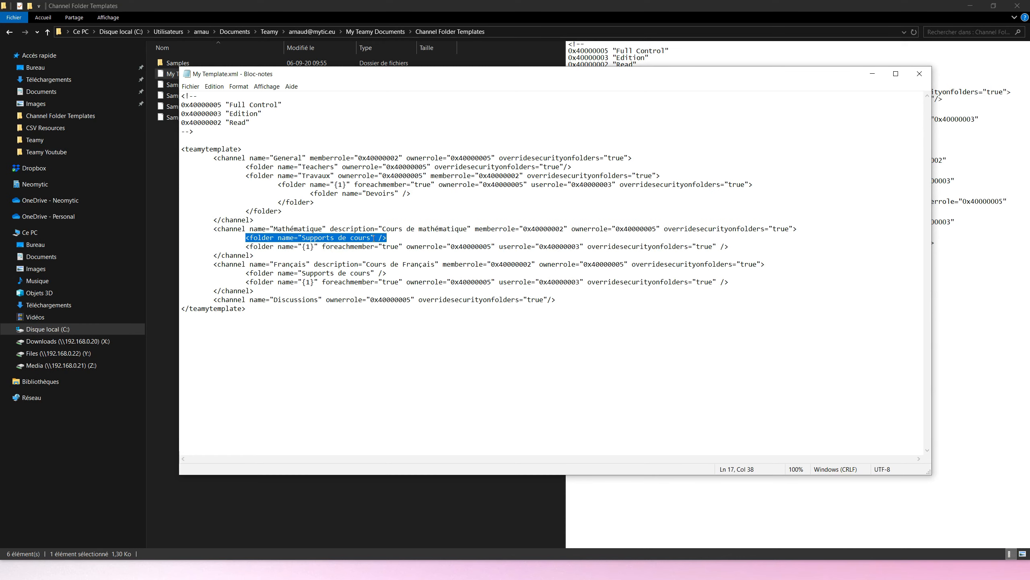
left_click(378, 237)
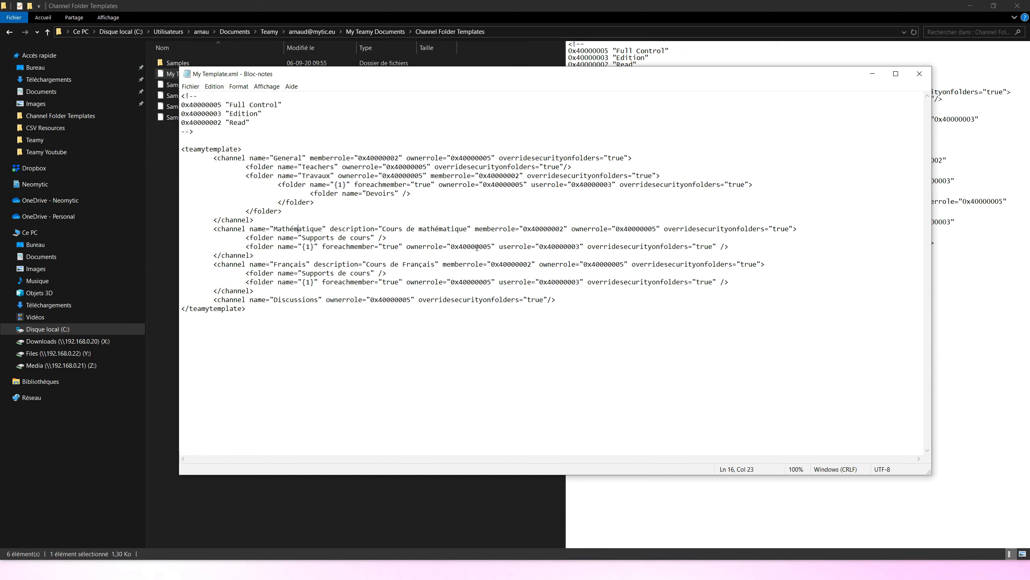
double_click(585, 247)
double_click(545, 248)
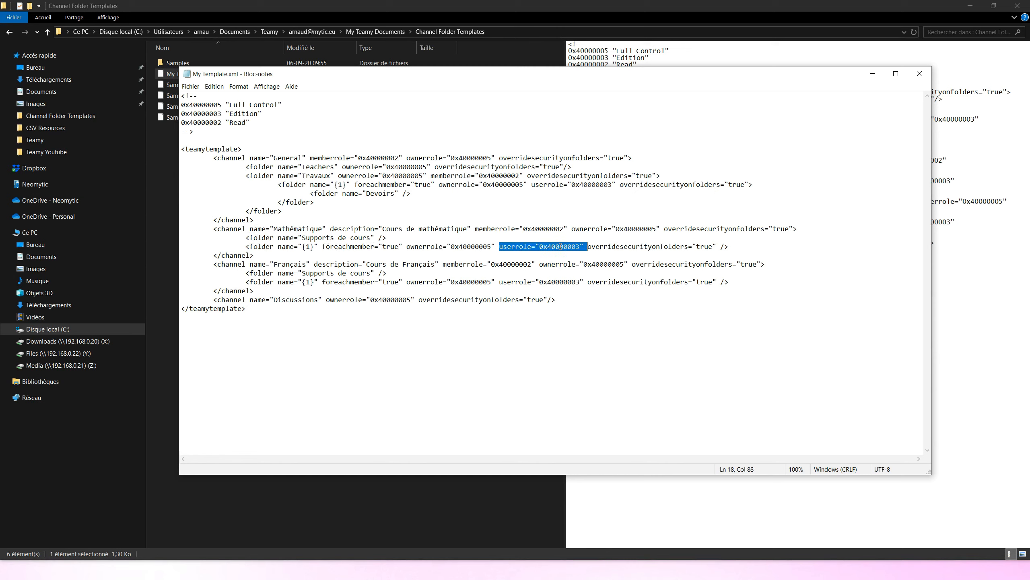
Step: Examine the Français channel block, and the Discussions channel's name and ownerrole
left_click_drag(212, 263, 269, 289)
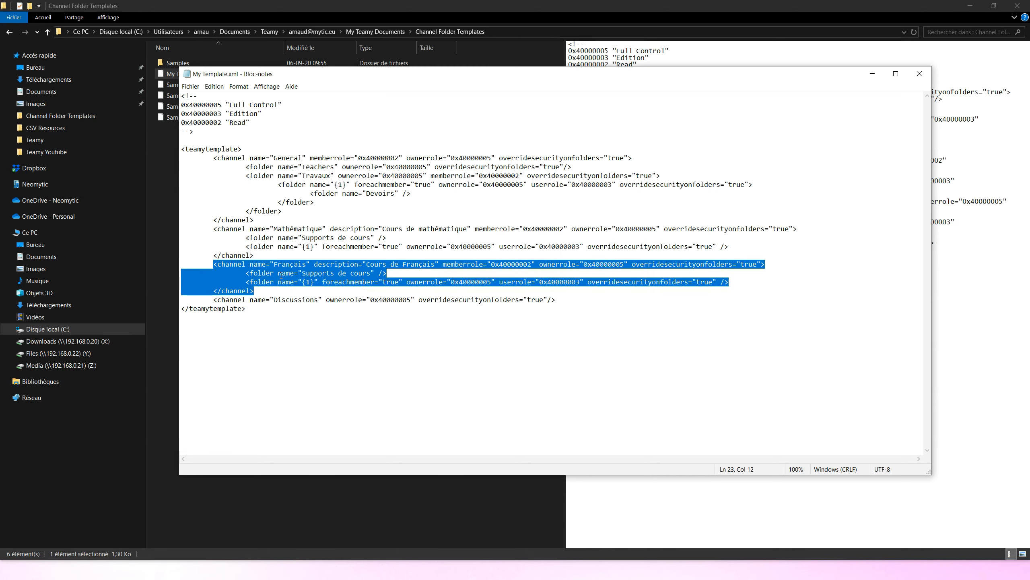
left_click(367, 271)
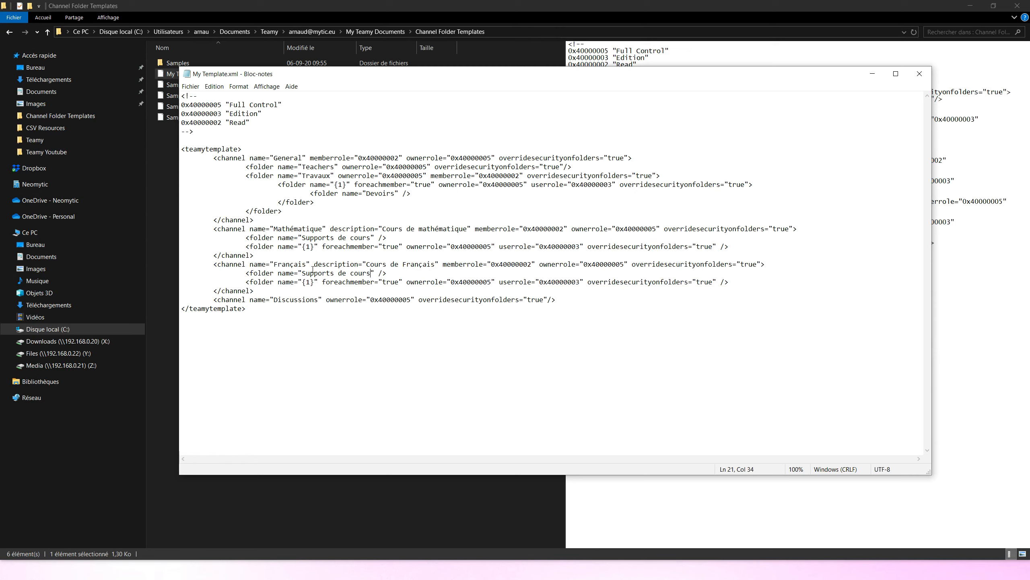
left_click_drag(213, 300, 556, 297)
double_click(295, 300)
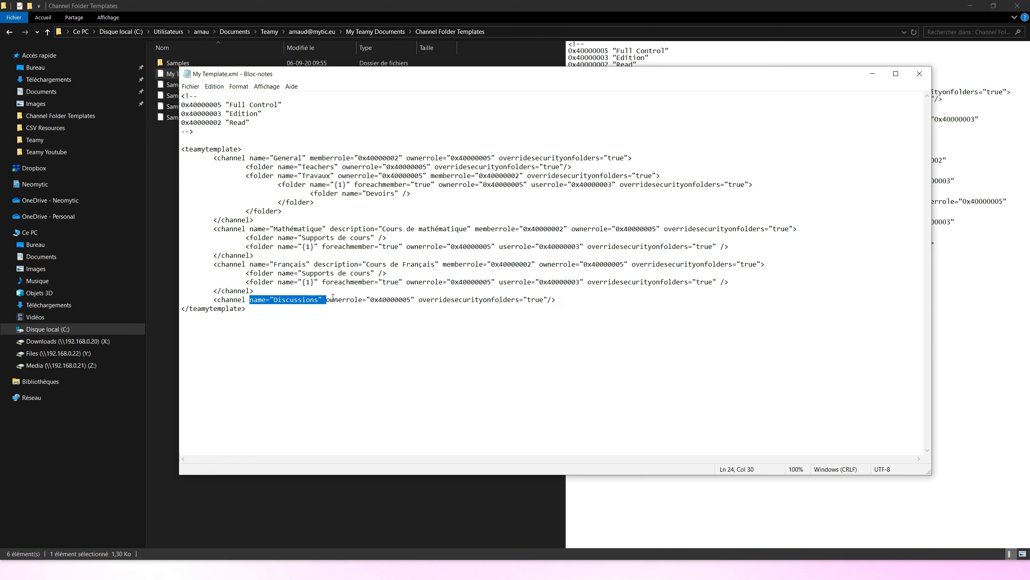
left_click_drag(328, 300, 415, 300)
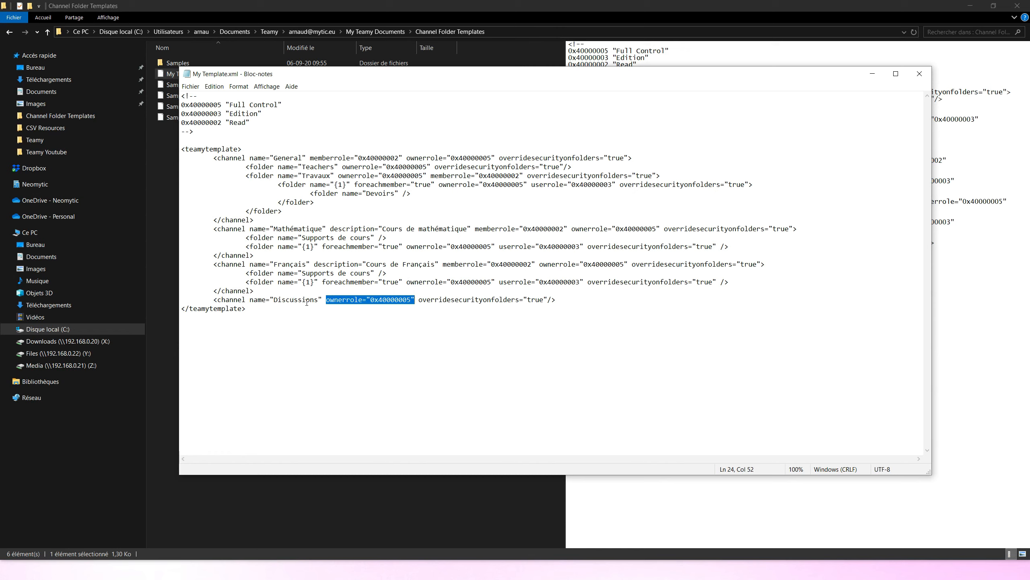
Step: Save and close My Template.xml, and switch back to Teamy
left_click(192, 87)
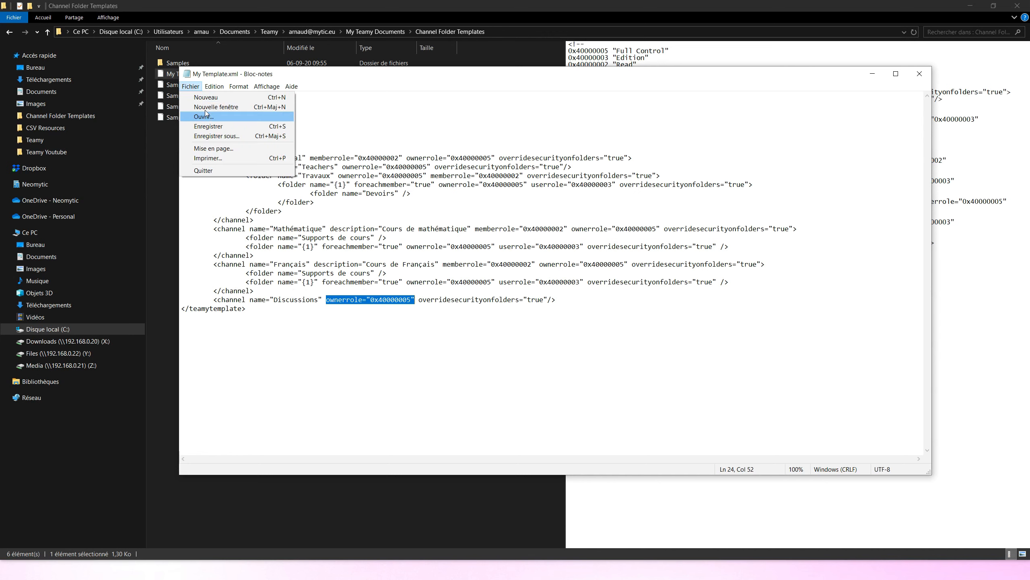
left_click(215, 127)
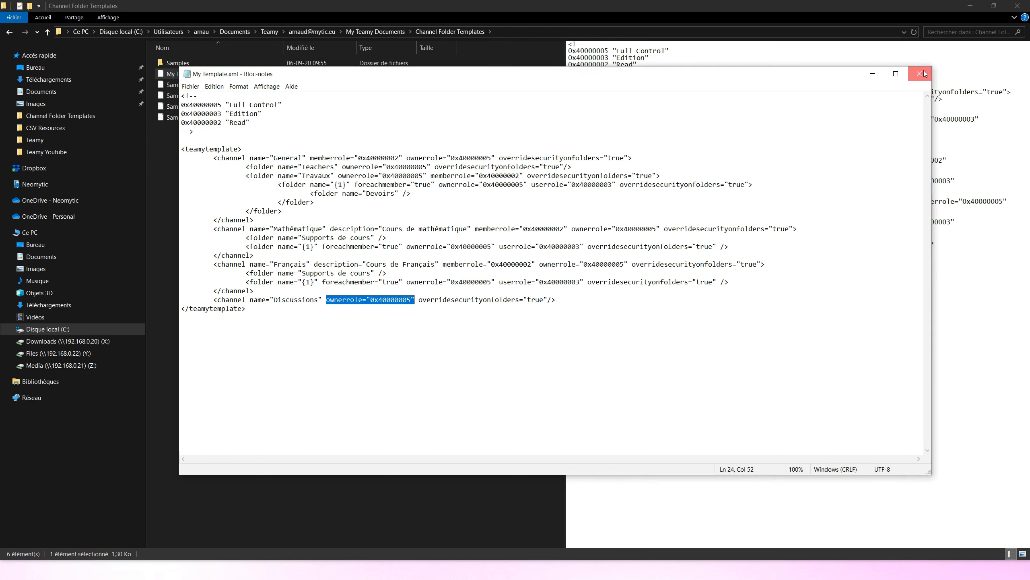
left_click(920, 74)
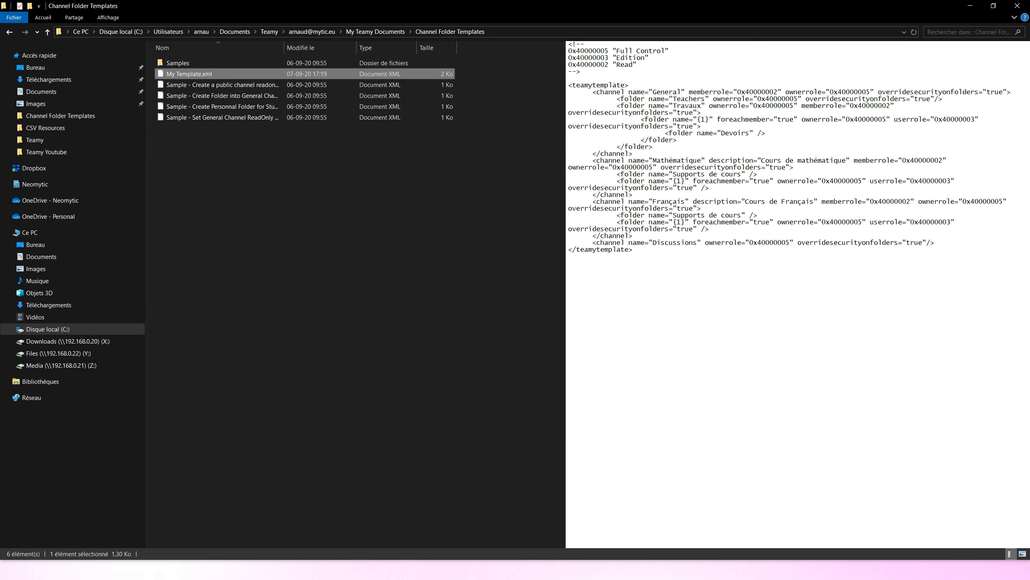
key("alt+Tab")
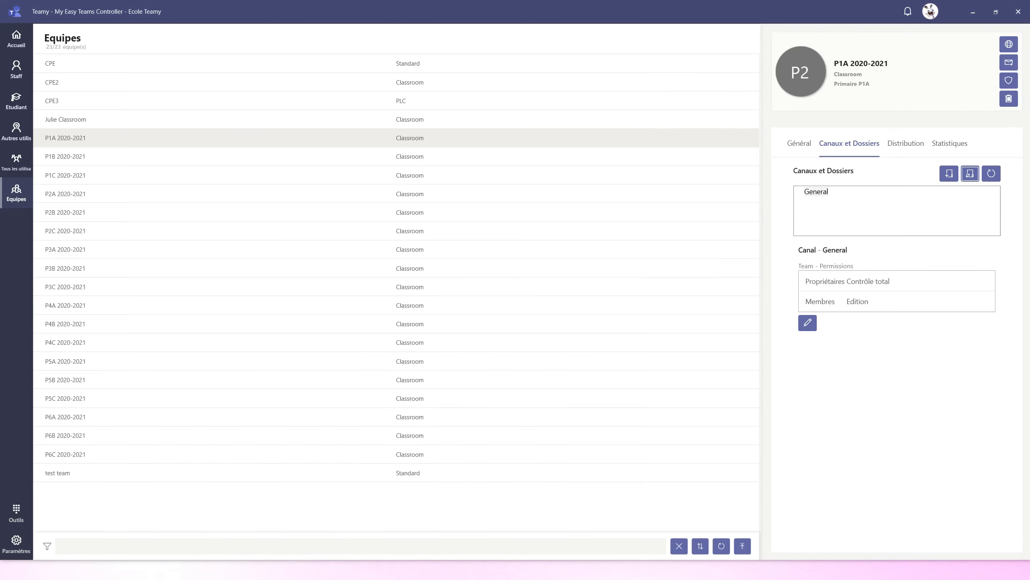
left_click(817, 193)
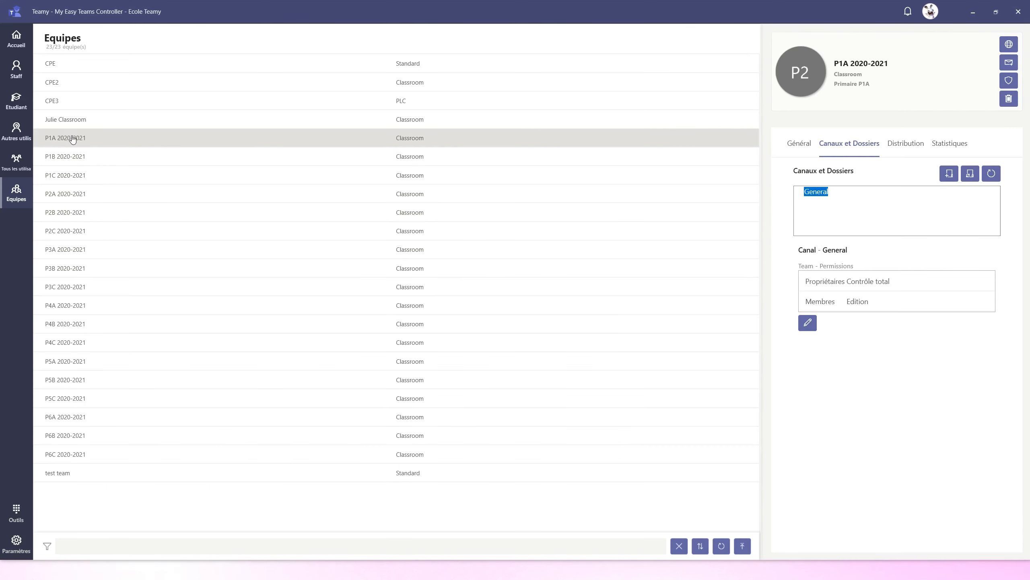
left_click(949, 174)
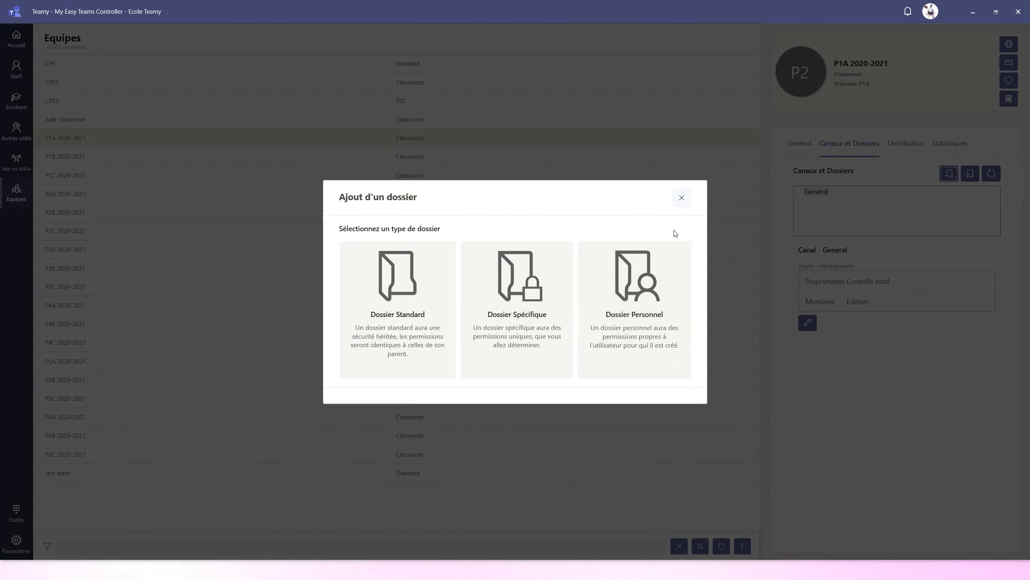
left_click(682, 202)
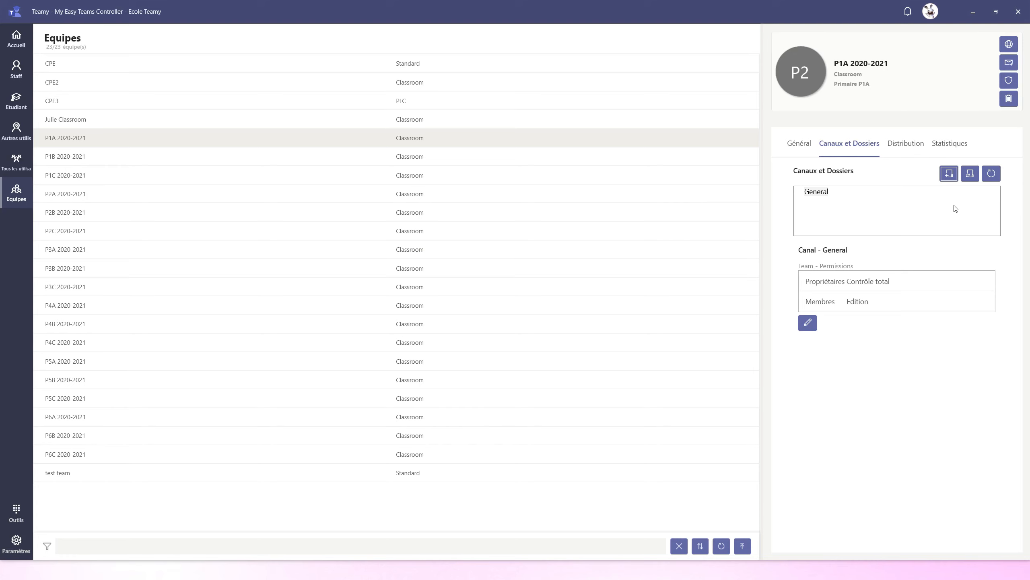
Step: Apply the channel and folder structure from My Template.xml to the P1A 2020-2021 team, and close the progress dialog
left_click(970, 173)
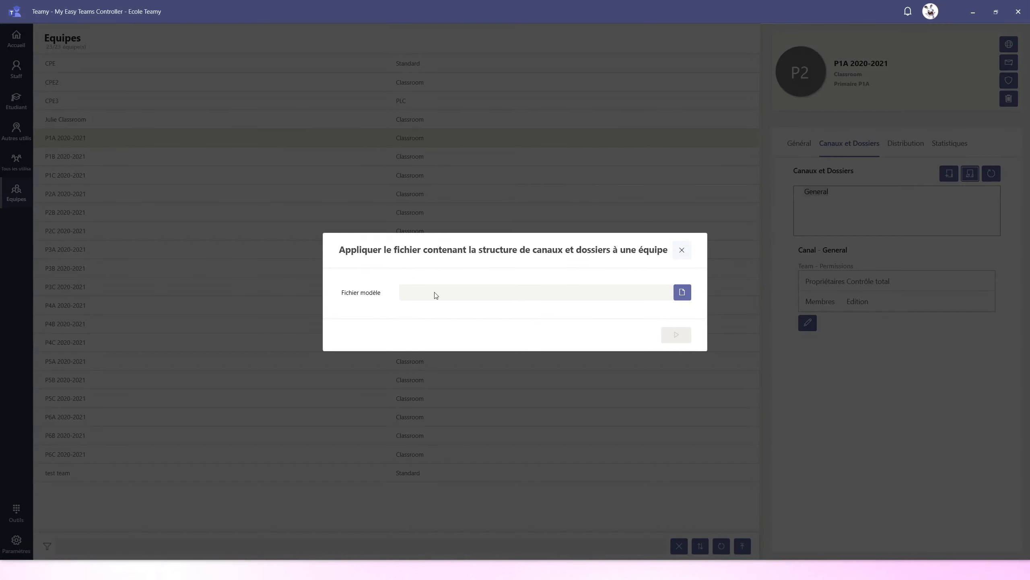
left_click(682, 293)
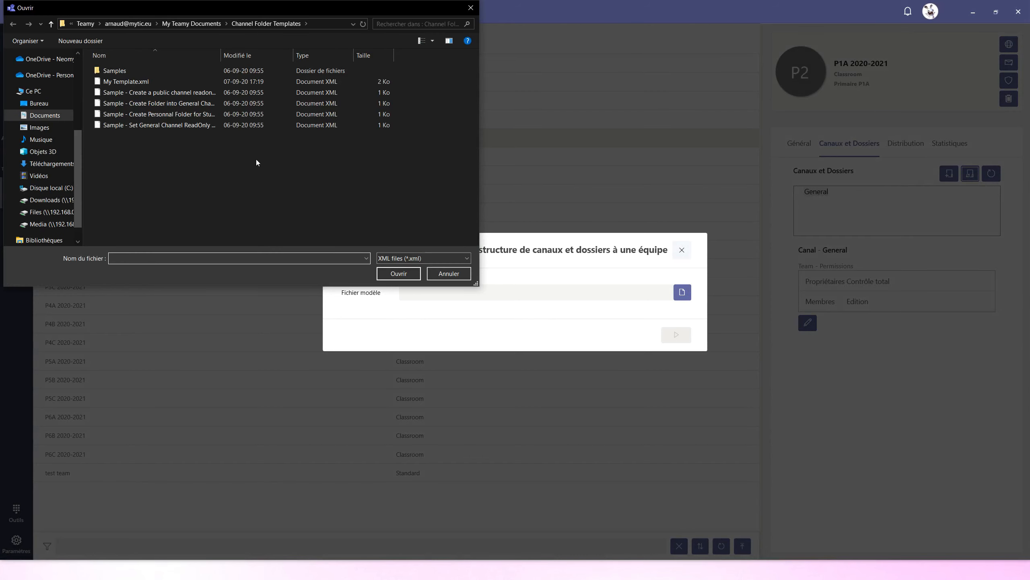
left_click(116, 81)
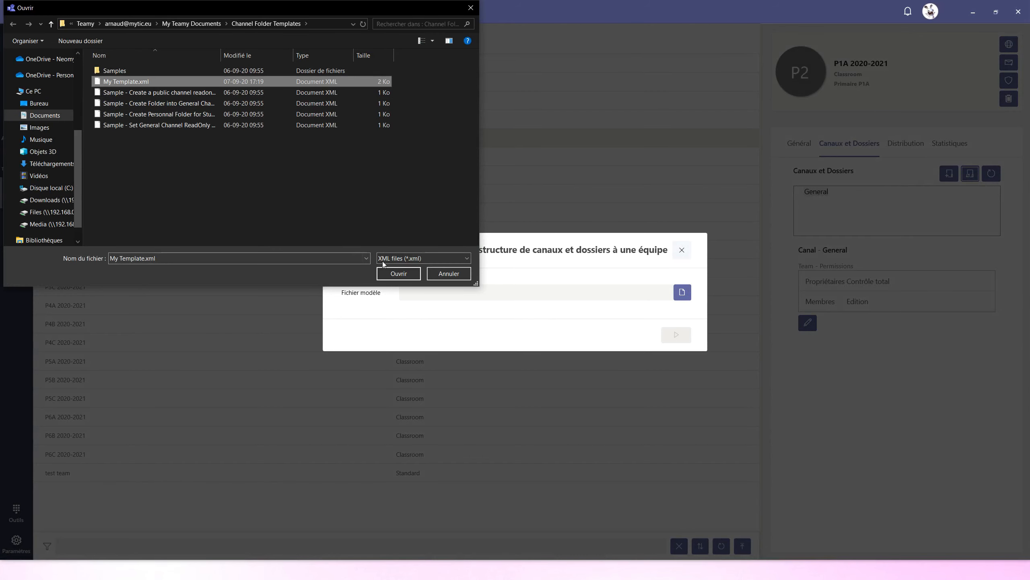
left_click(399, 274)
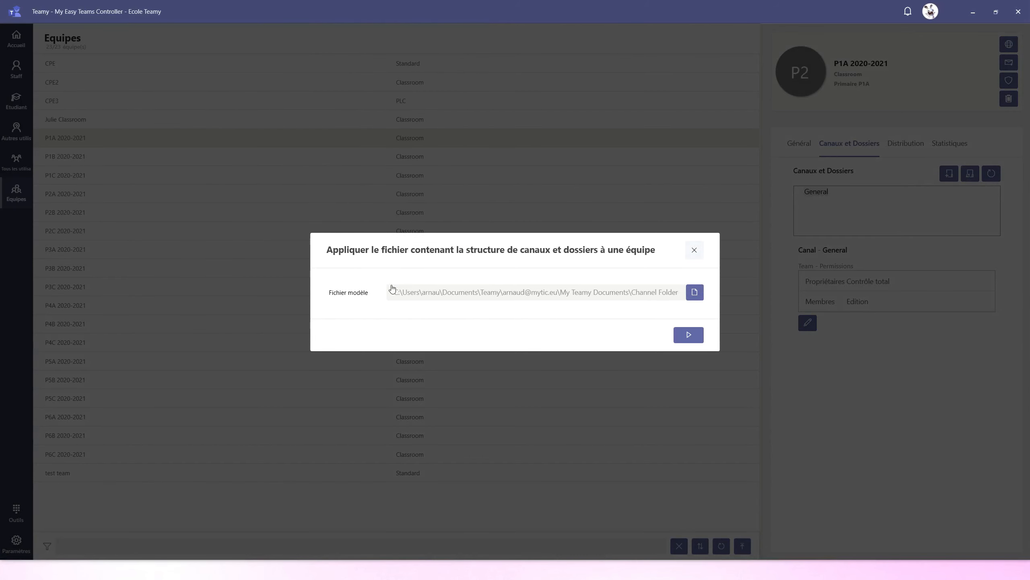
left_click(688, 341)
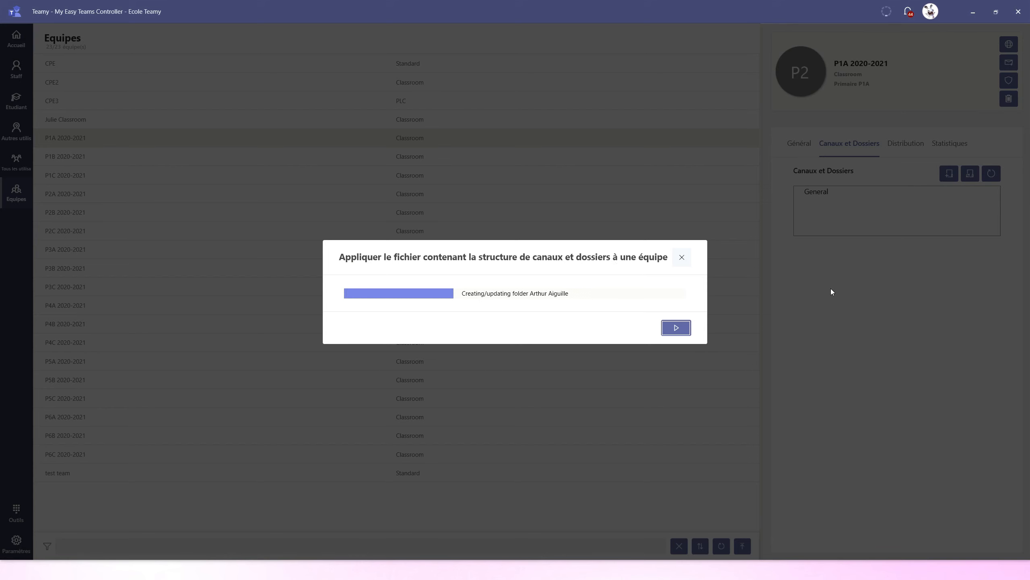
left_click(682, 258)
left_click(908, 11)
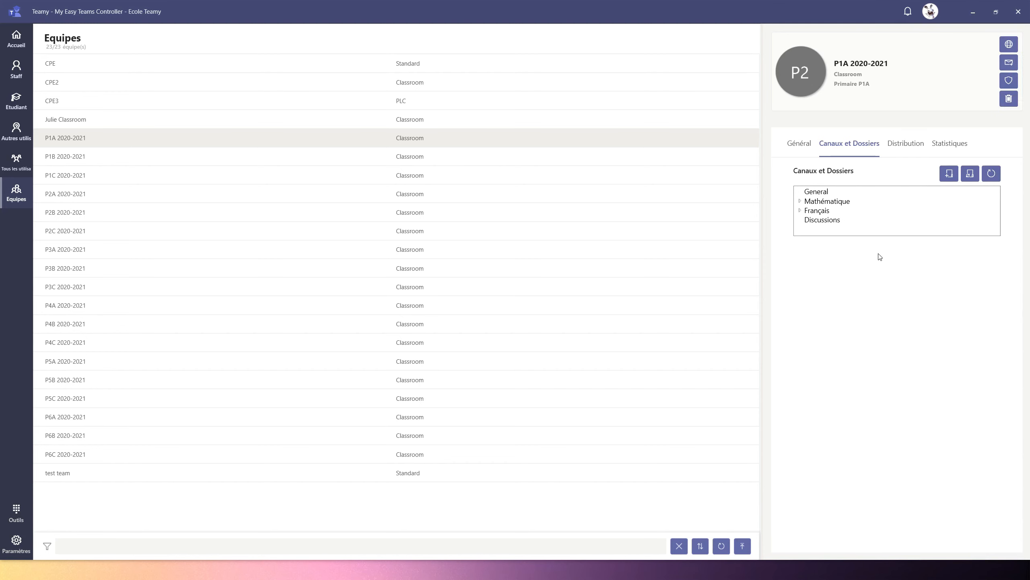
Step: Refresh the team list and reopen the channels and folders of P1A 2020-2021
left_click(721, 546)
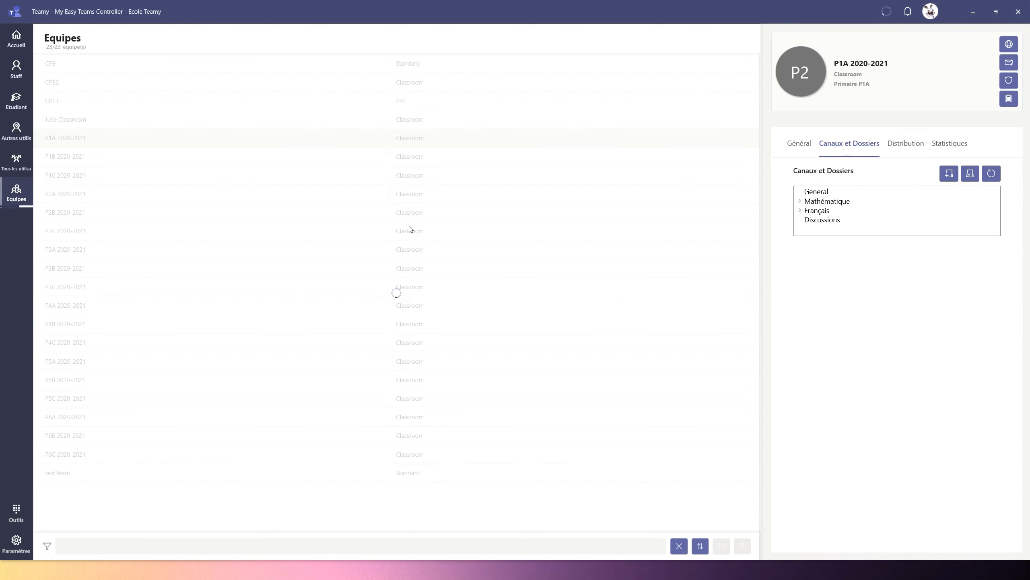
left_click(86, 138)
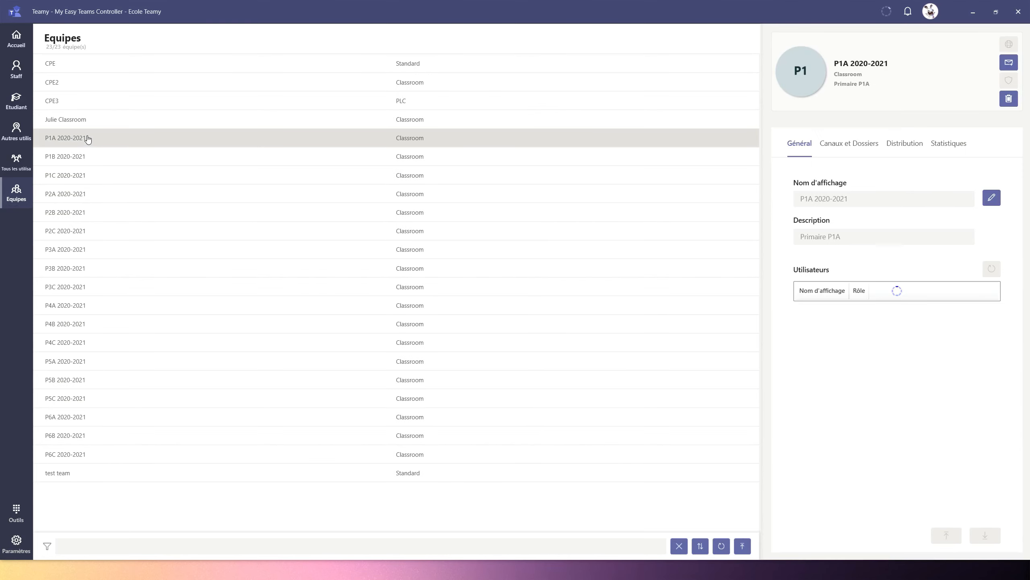
left_click(851, 145)
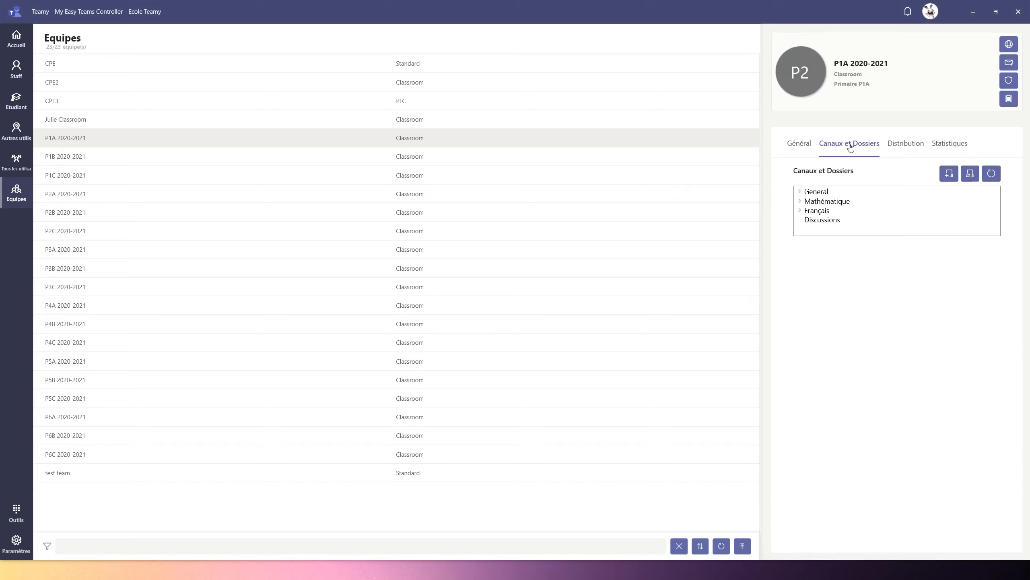
Step: Examine the permissions of the General channel and its Teachers and Travaux folders
left_click(801, 192)
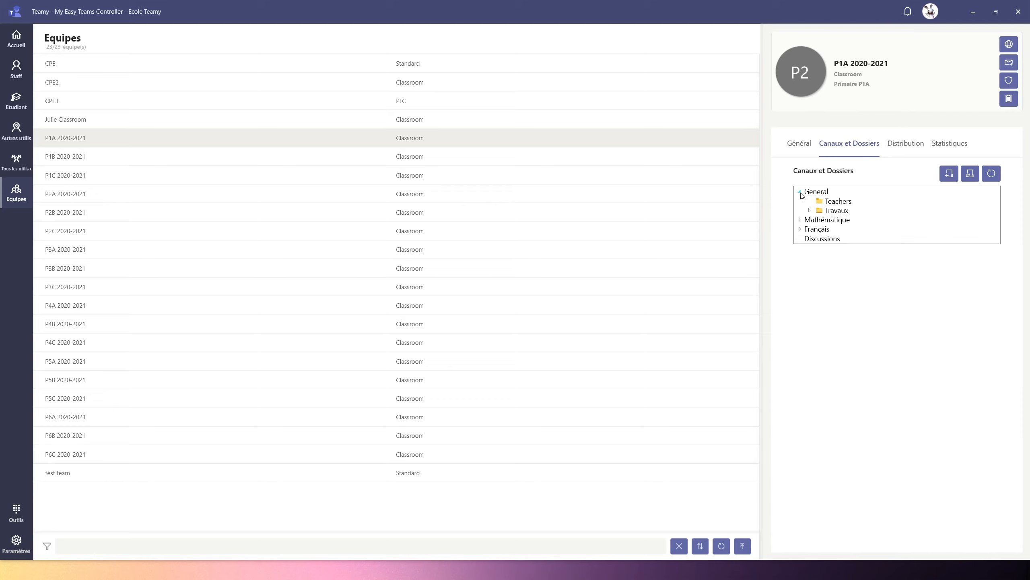
left_click(838, 202)
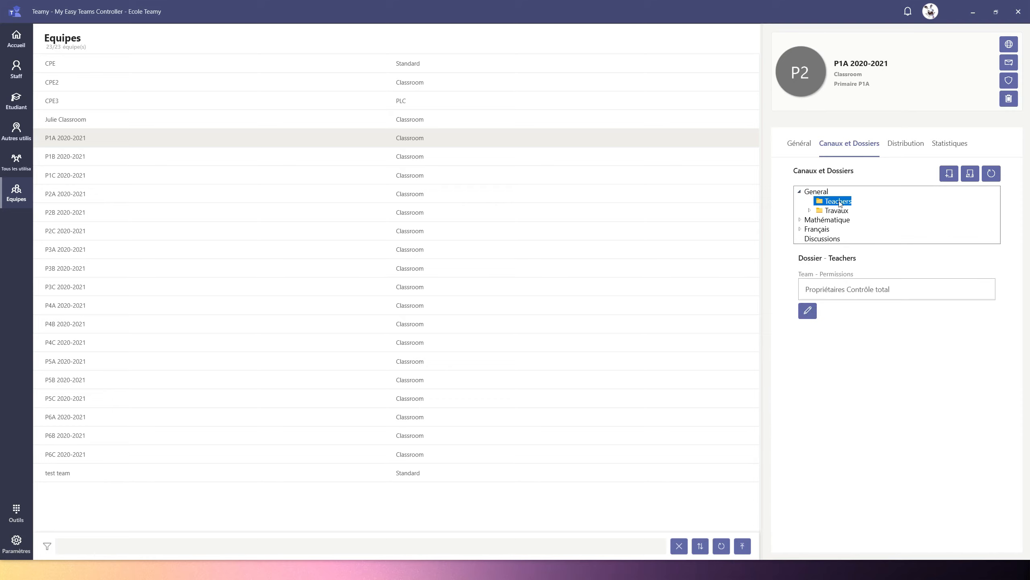
left_click(838, 211)
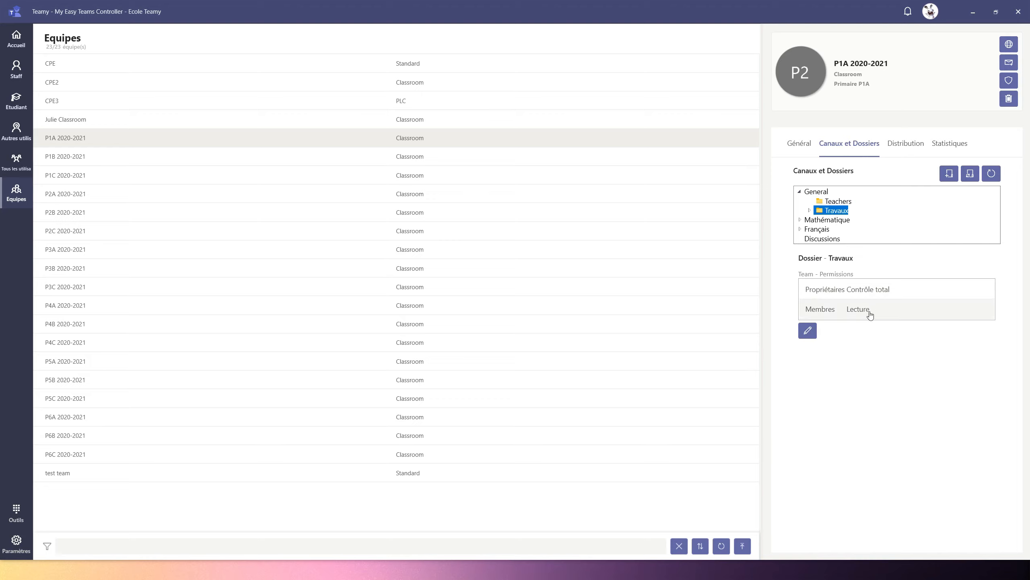
left_click(816, 192)
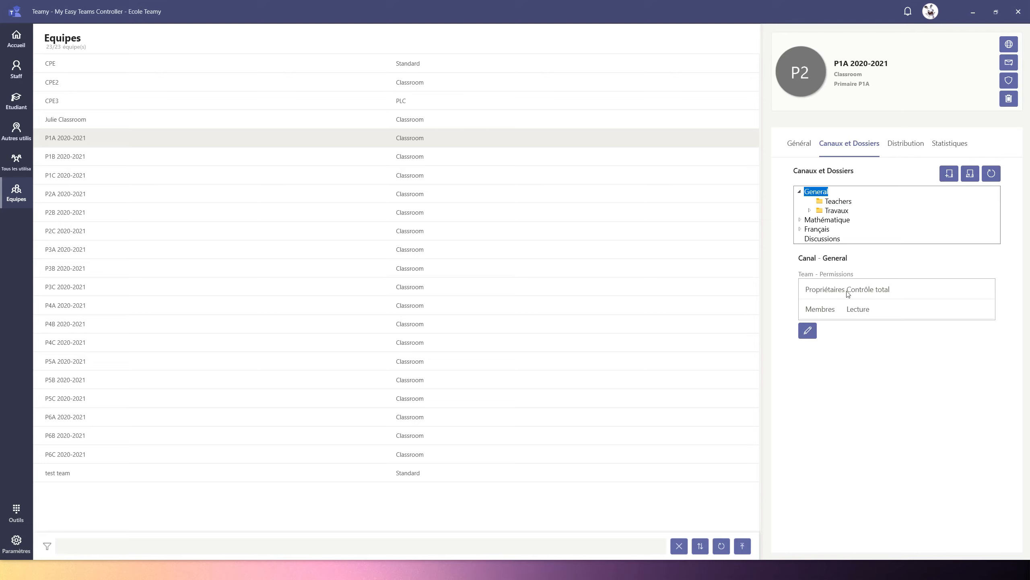
left_click(840, 203)
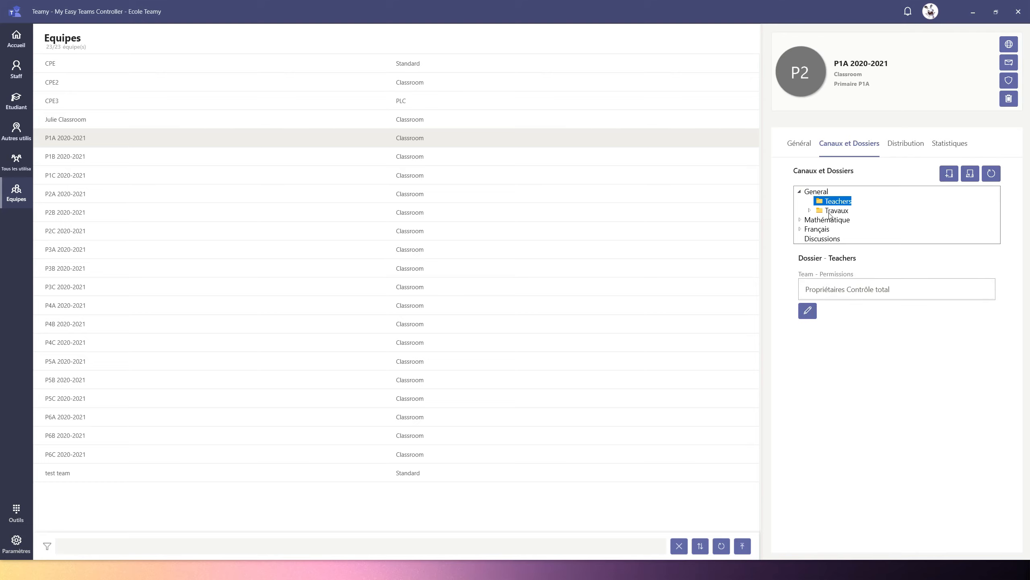
left_click(832, 211)
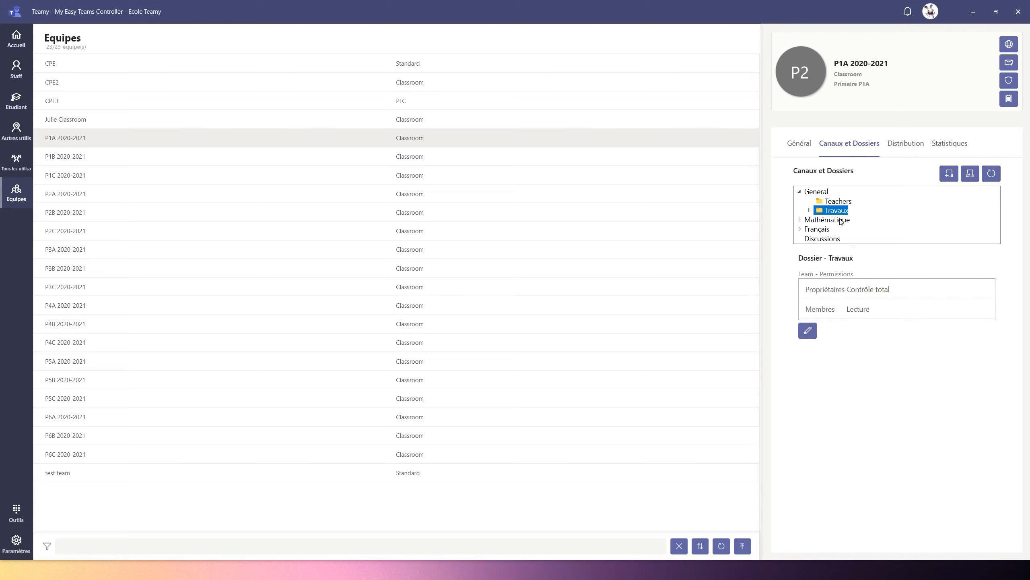
Step: Examine the permissions of the first student folder inside Travaux and its Devoirs subfolder, and collapse Travaux again
left_click(810, 211)
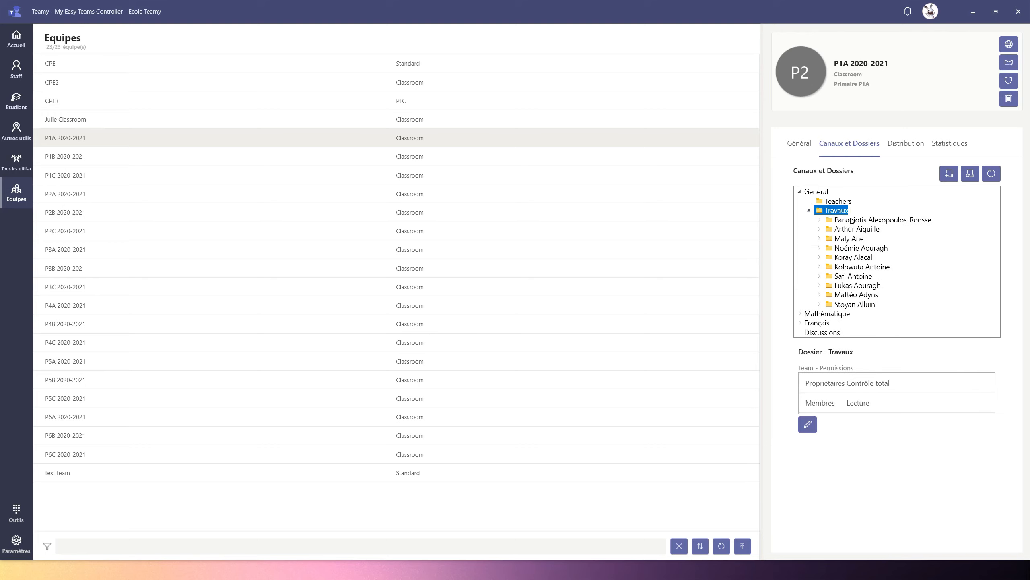
left_click(851, 221)
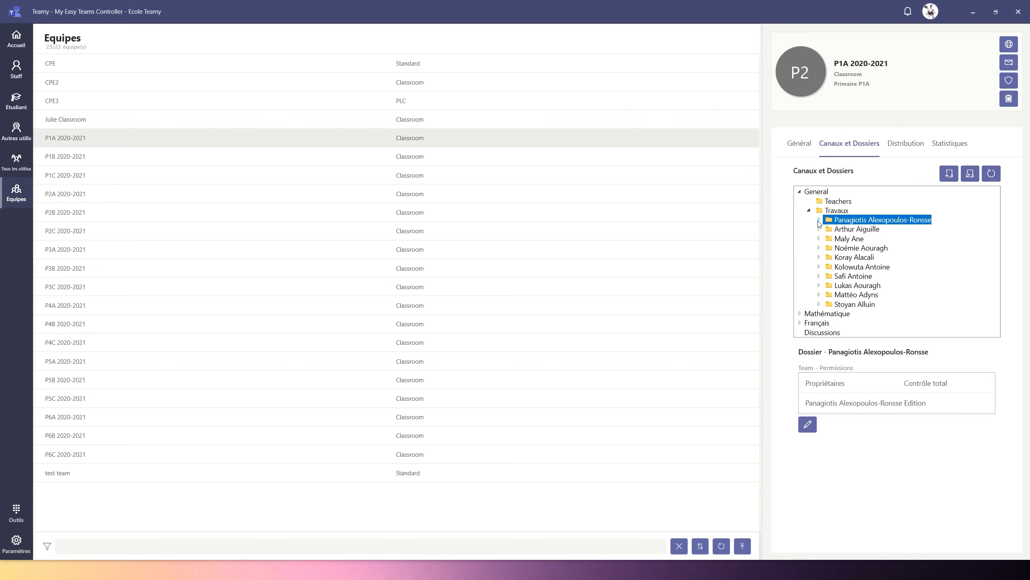
left_click(819, 222)
left_click(857, 230)
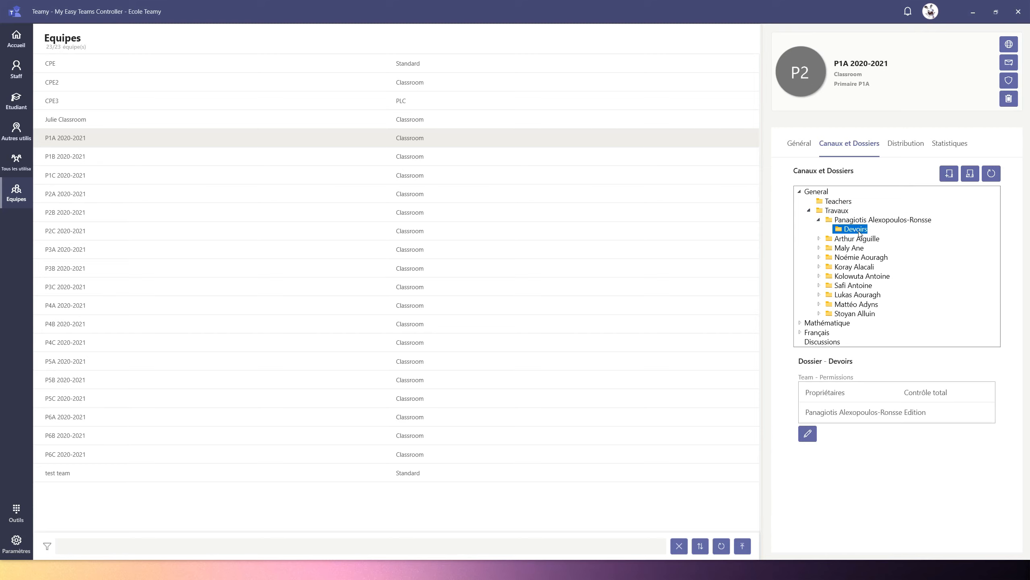
left_click(861, 221)
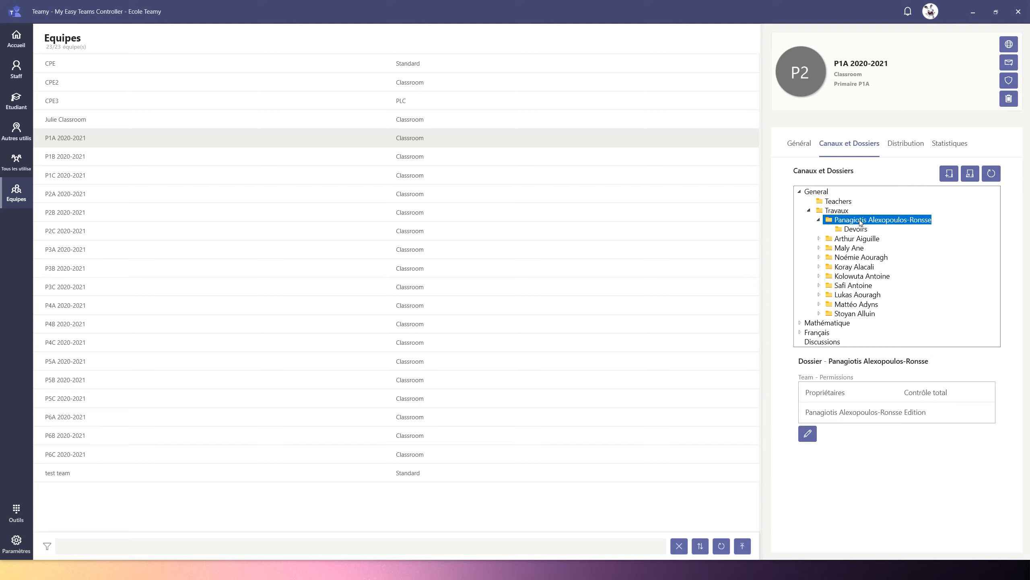
left_click(819, 220)
left_click(809, 210)
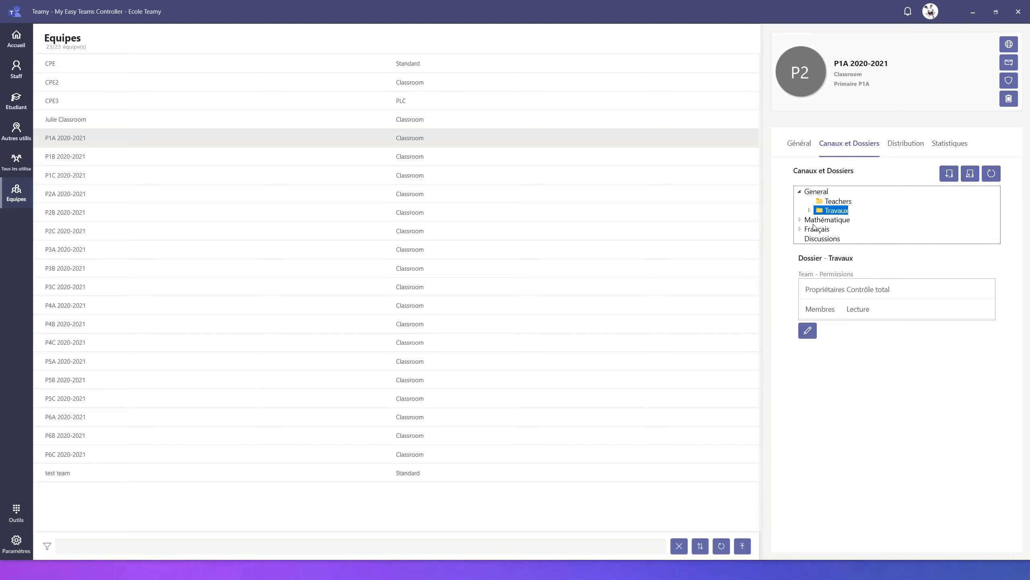
Step: Examine the permissions of the Mathématique channel, its Supports de cours folder and several student folders, and collapse the channel
left_click(814, 223)
left_click(801, 220)
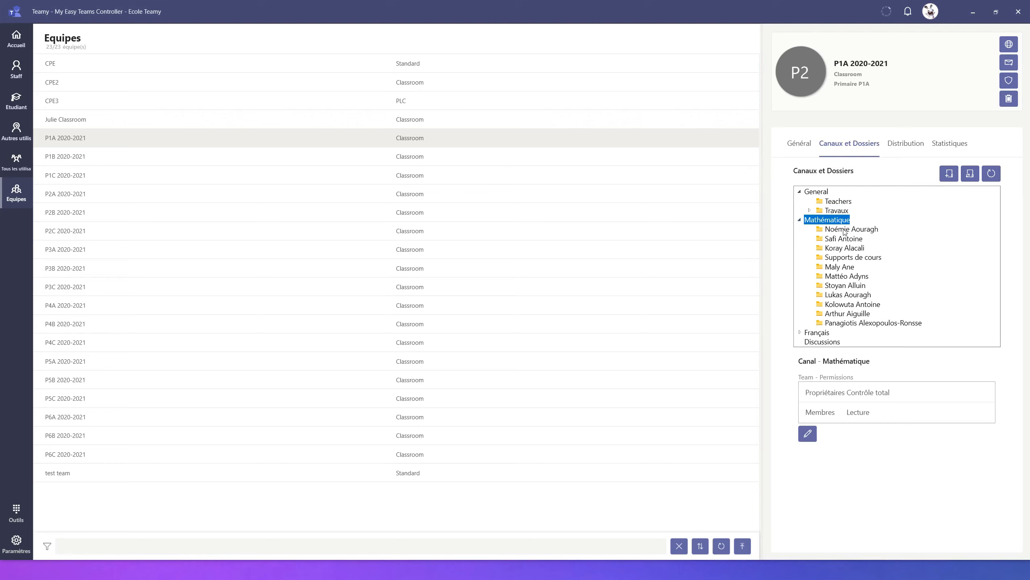
left_click(843, 258)
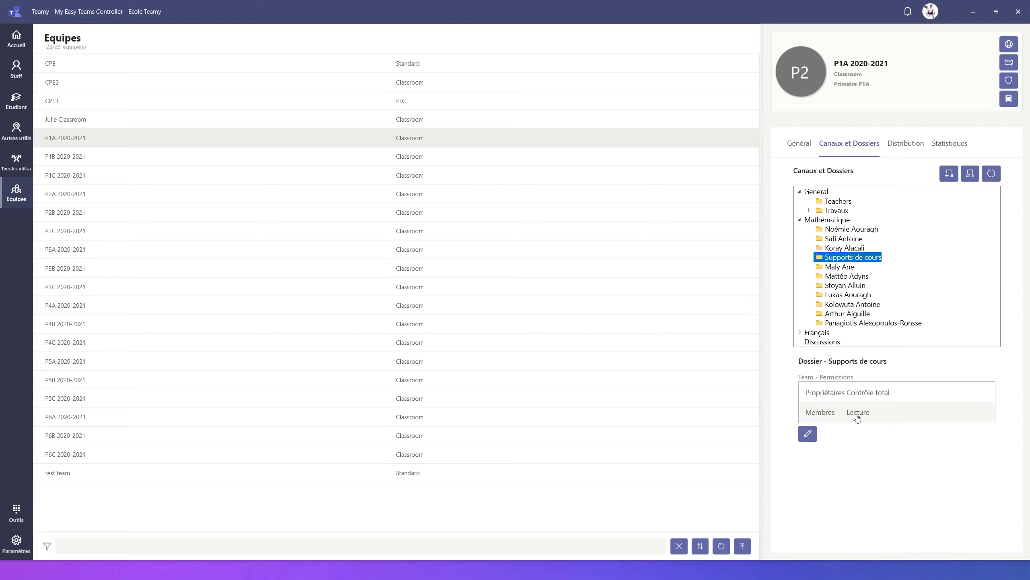
left_click(845, 231)
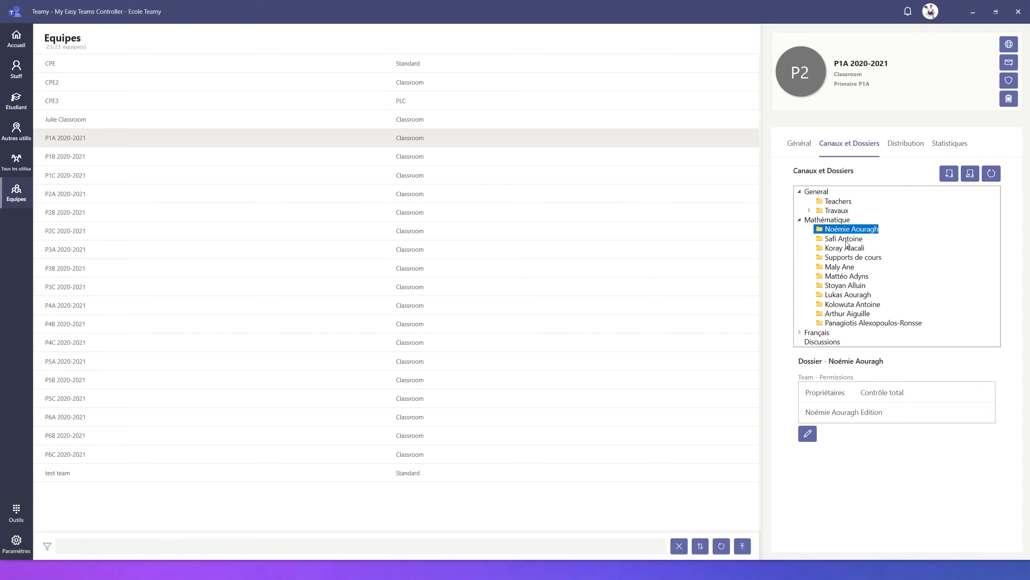
left_click(847, 239)
left_click(845, 249)
left_click(847, 268)
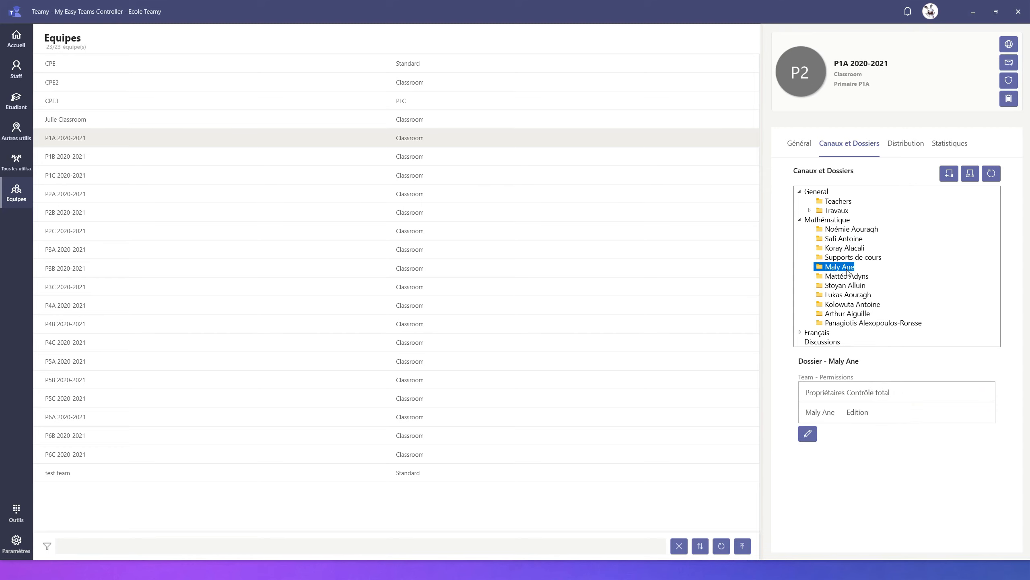
left_click(847, 277)
left_click(846, 285)
left_click(851, 297)
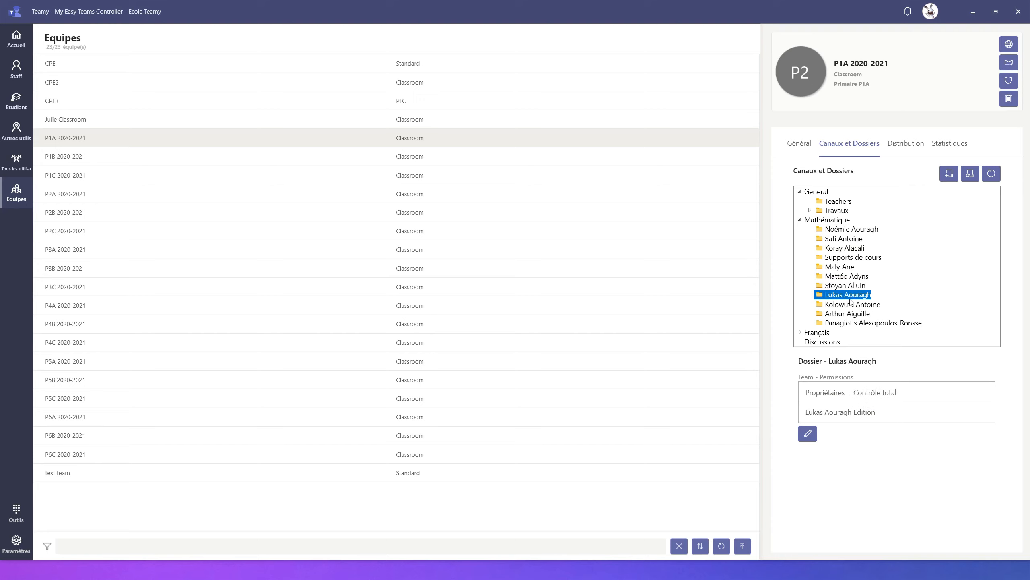
left_click(800, 221)
Step: Examine the permissions of the Français channel's folders and the Discussions channel, and return to the team's general details
left_click(802, 230)
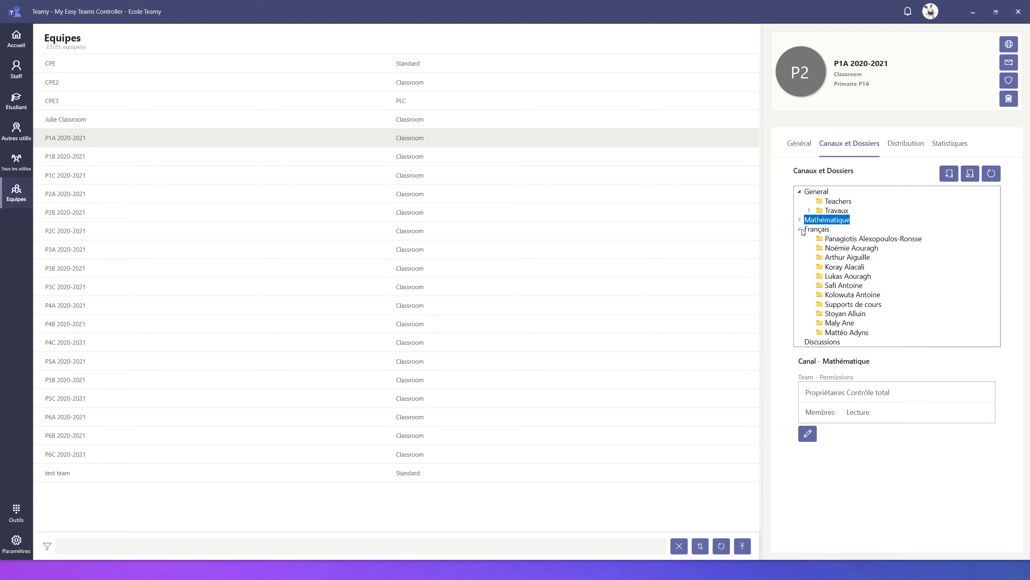
left_click(862, 307)
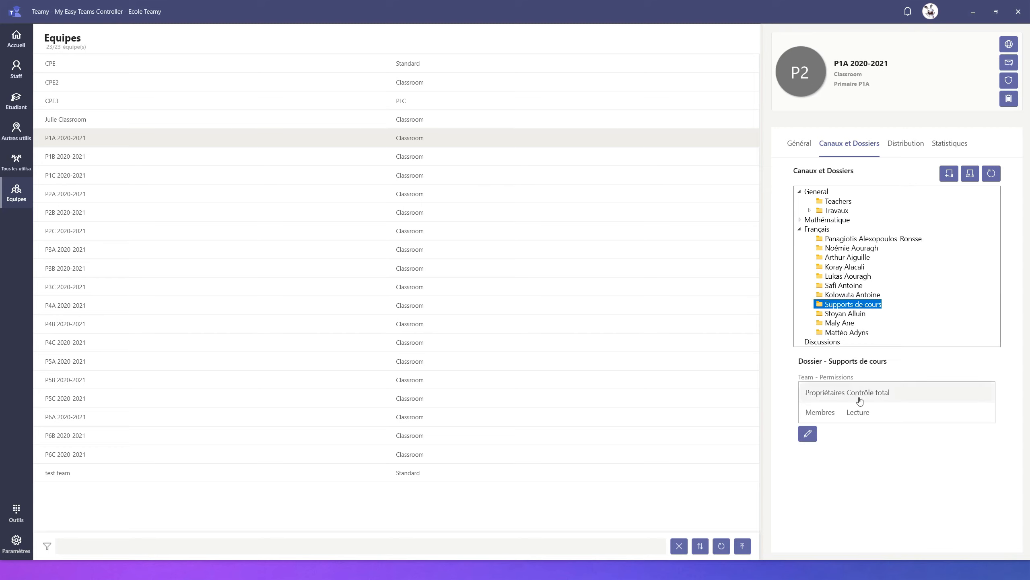
left_click(861, 239)
left_click(862, 246)
left_click(851, 276)
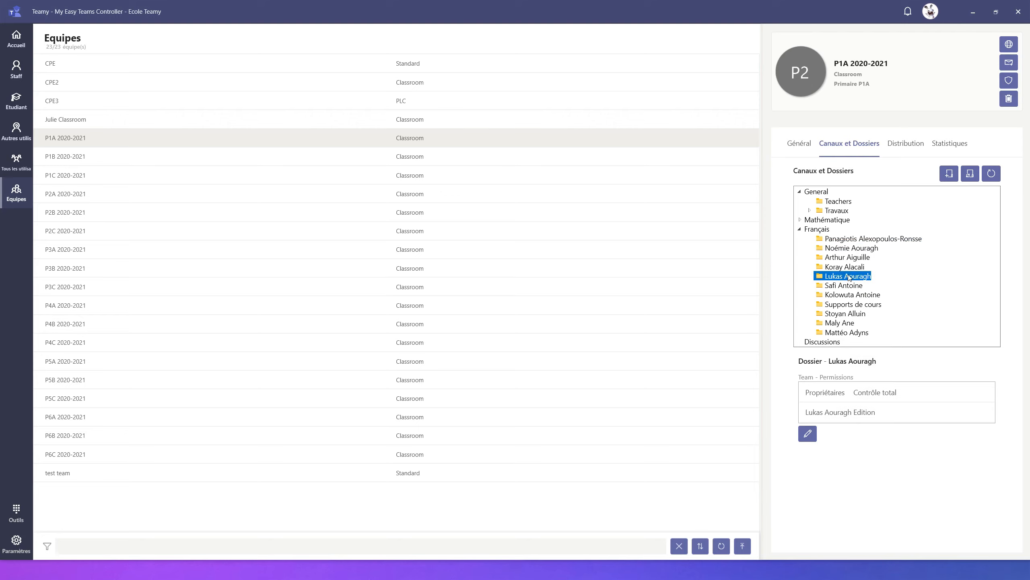
left_click(800, 230)
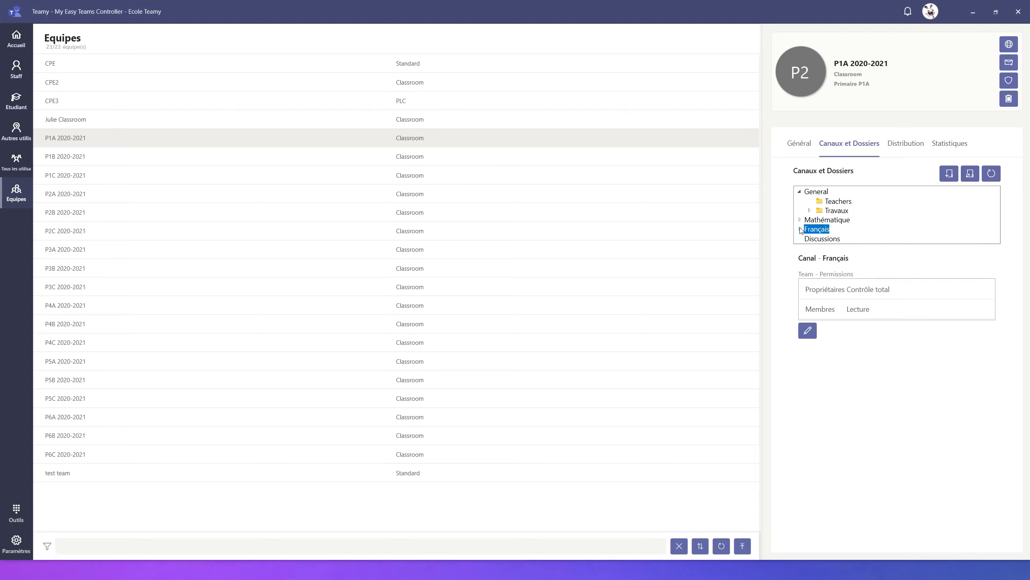
left_click(812, 240)
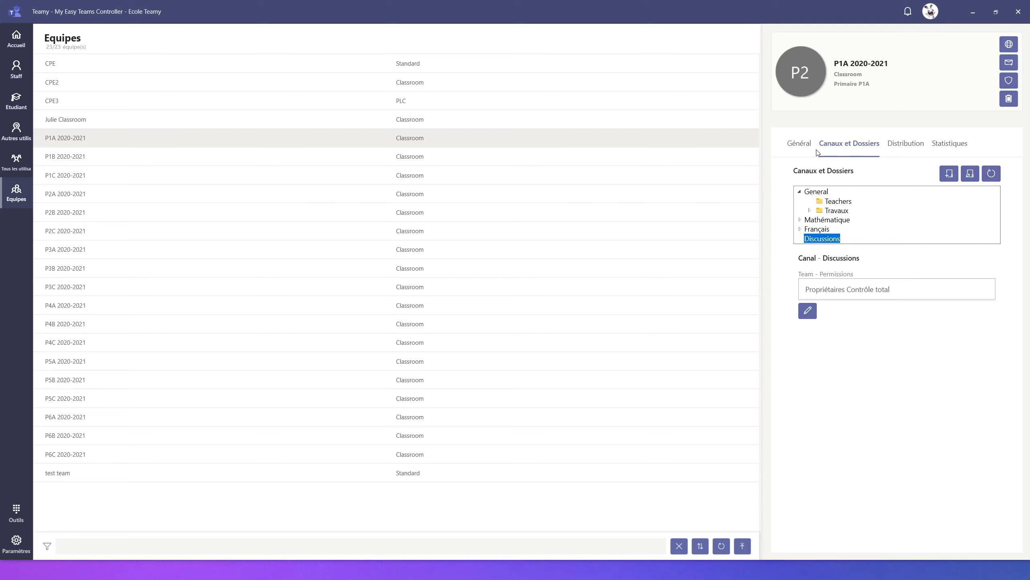
left_click(796, 143)
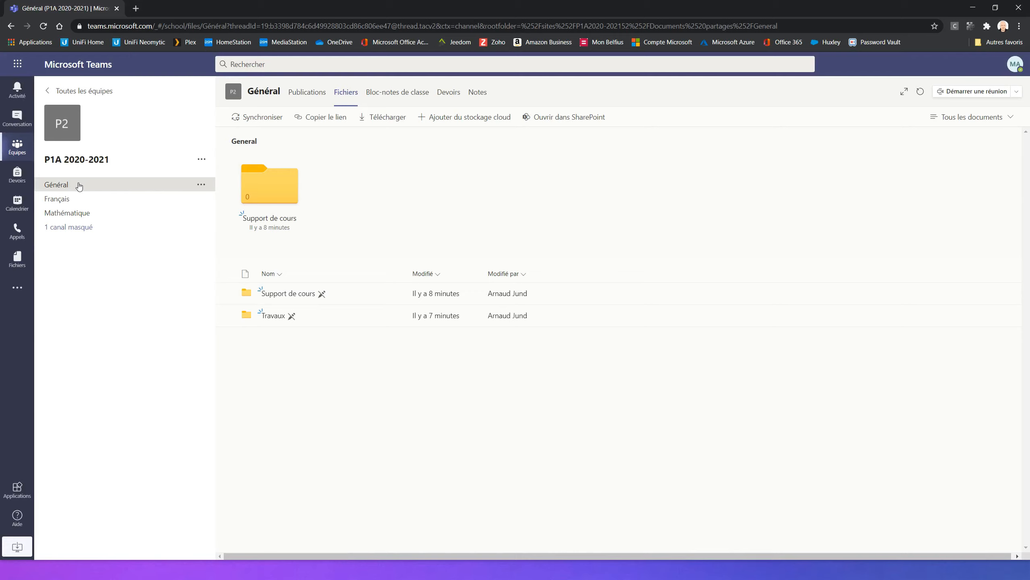
Step: In Microsoft Teams, refresh the Général channel's files for P1A 2020-2021 and show the hidden Discussions channel
left_click(920, 91)
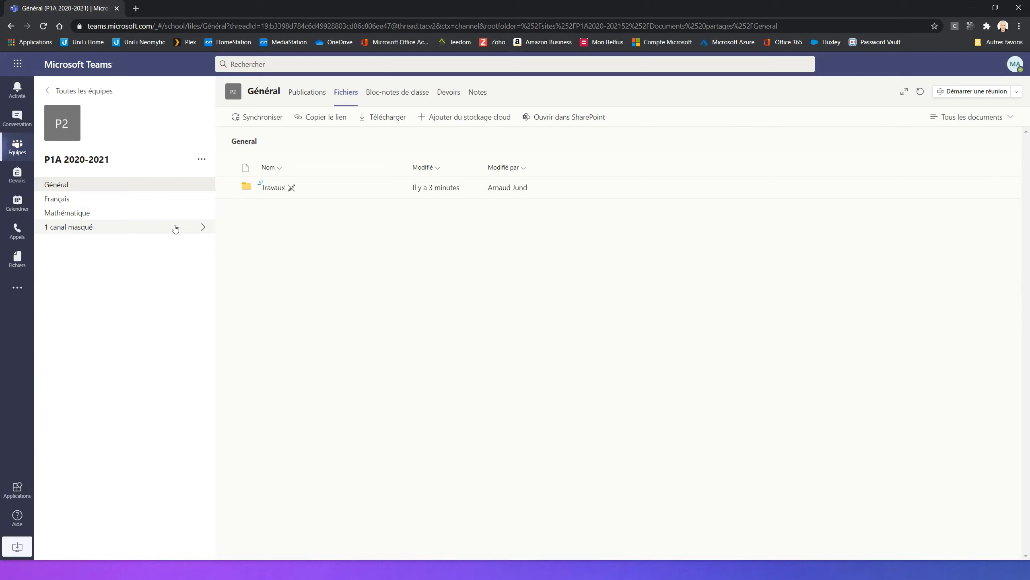
left_click(203, 226)
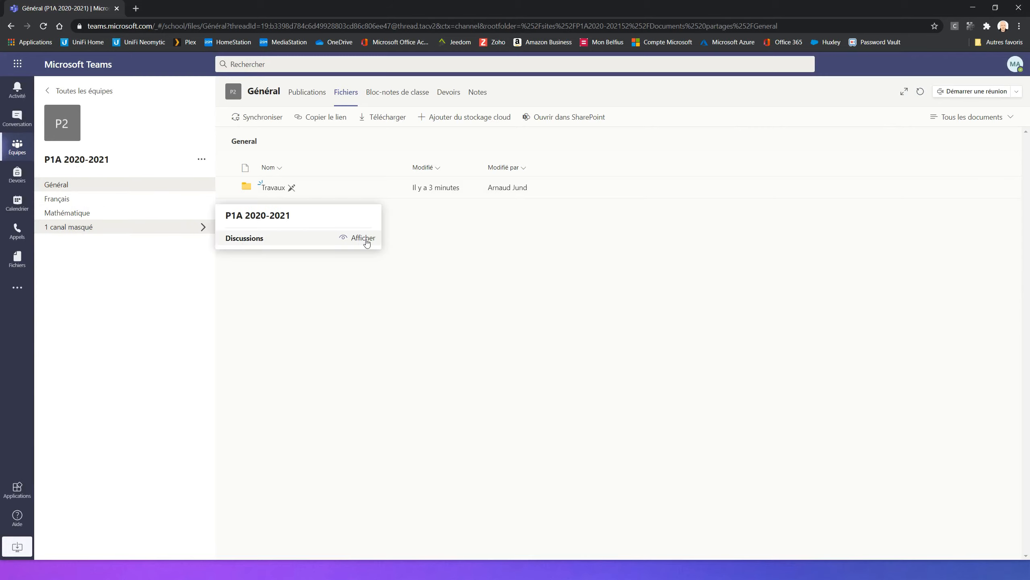
left_click(365, 239)
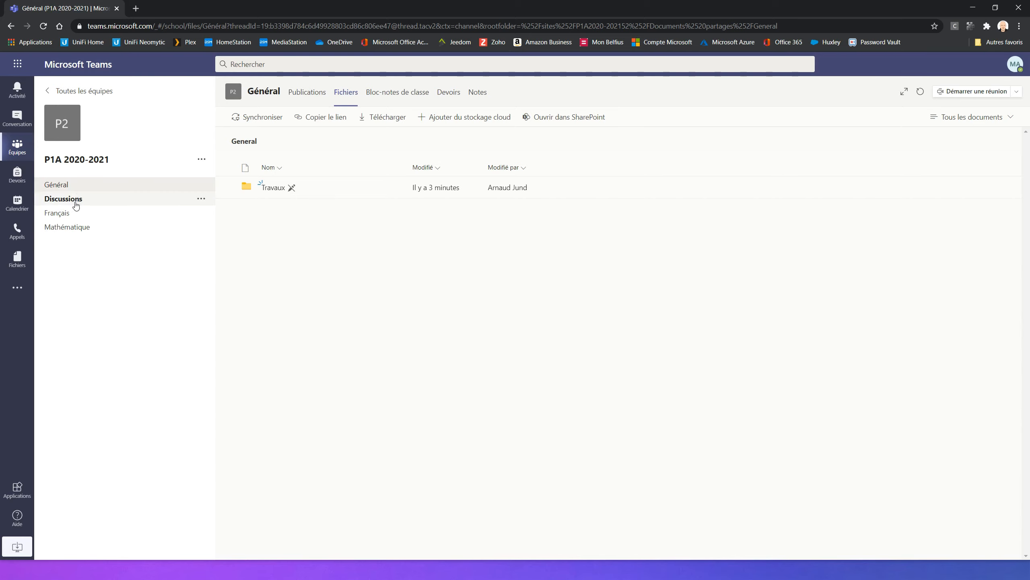
Step: Browse the Discussions, Français and Mathématique channels of P1A 2020-2021 in turn
left_click(76, 201)
left_click(76, 213)
left_click(78, 228)
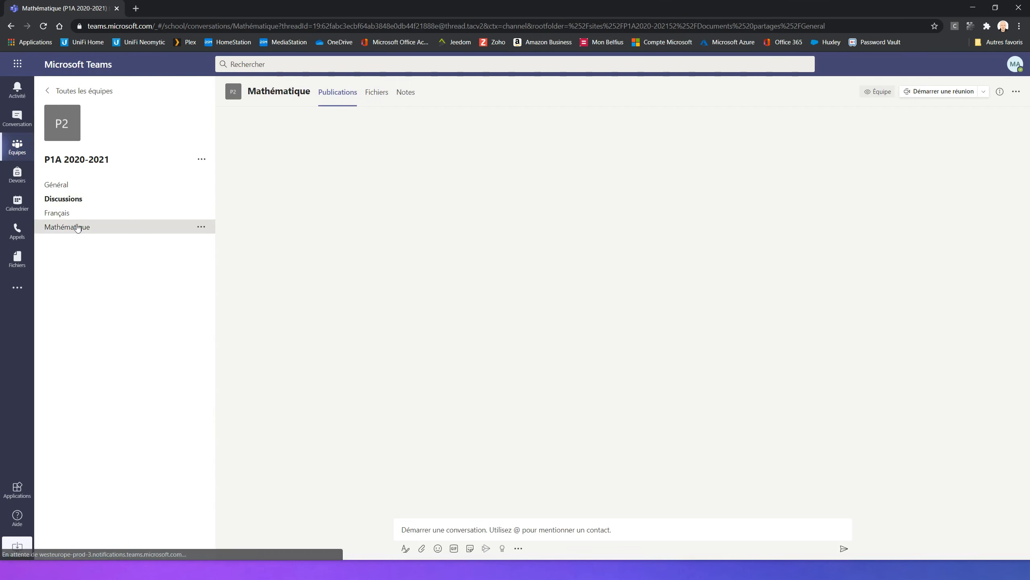
Step: Browse the Général channel's files through the Travaux folder to the student's Devoirs folder
left_click(64, 186)
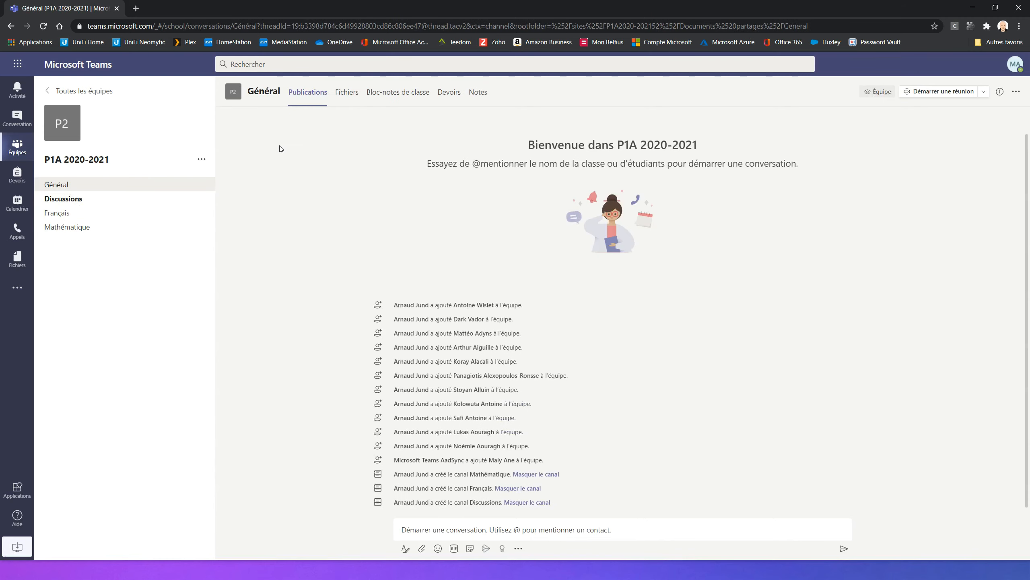
left_click(343, 97)
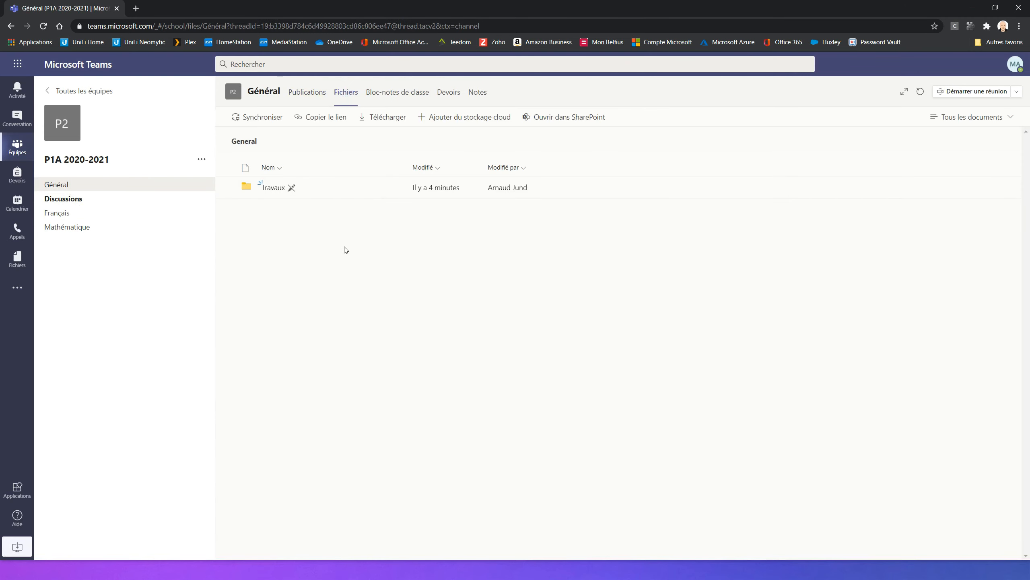
left_click(274, 189)
left_click(274, 189)
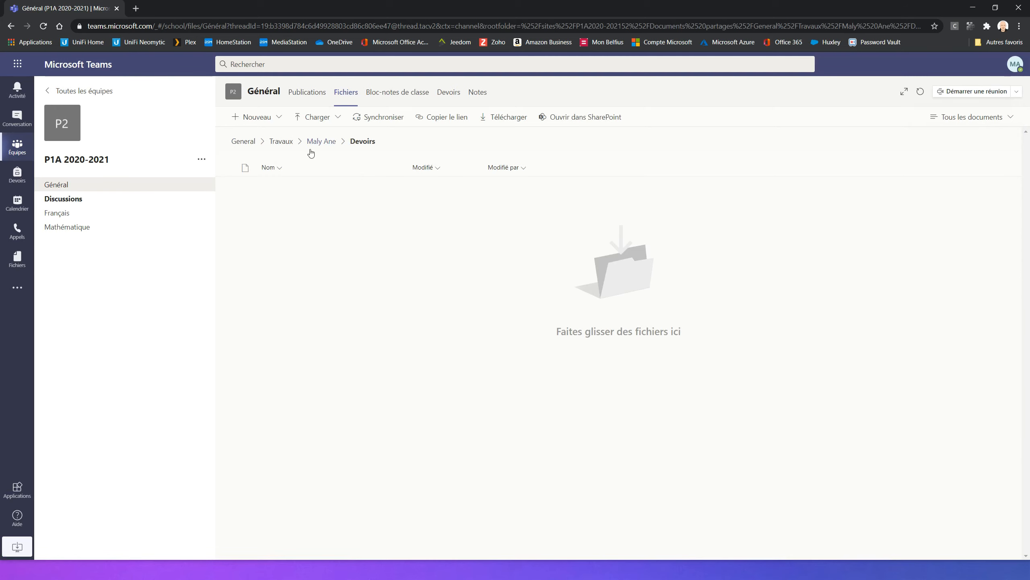
Step: Examine the Mathématique channel's files, look inside its Supports de cours folder and return to the channel's file list
left_click(71, 228)
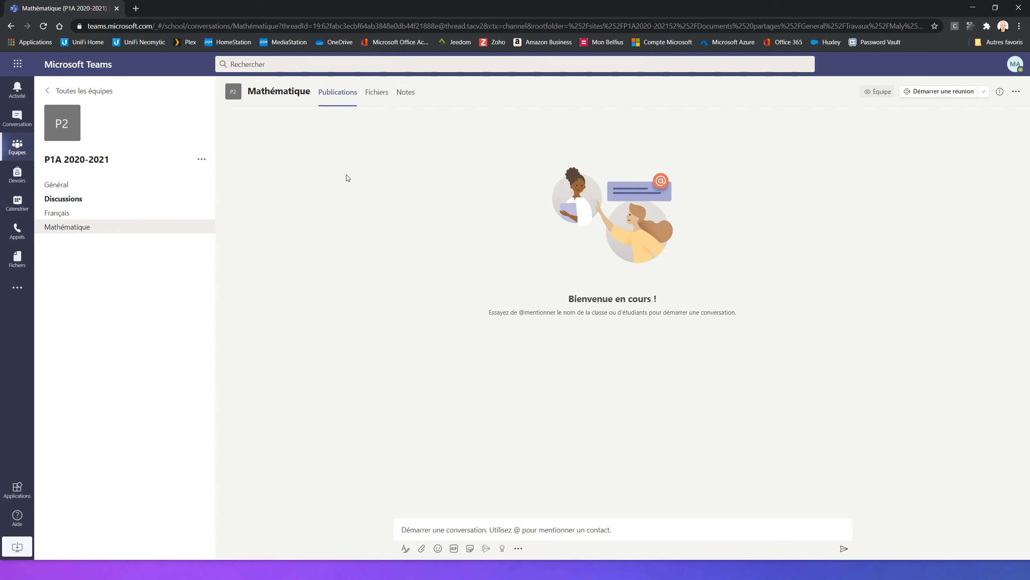
left_click(375, 93)
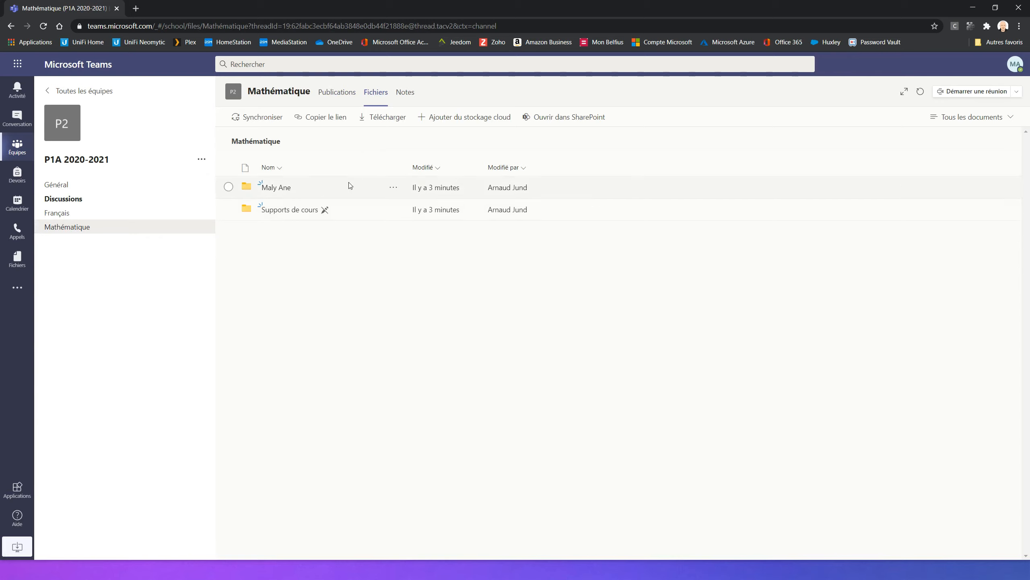
left_click(285, 210)
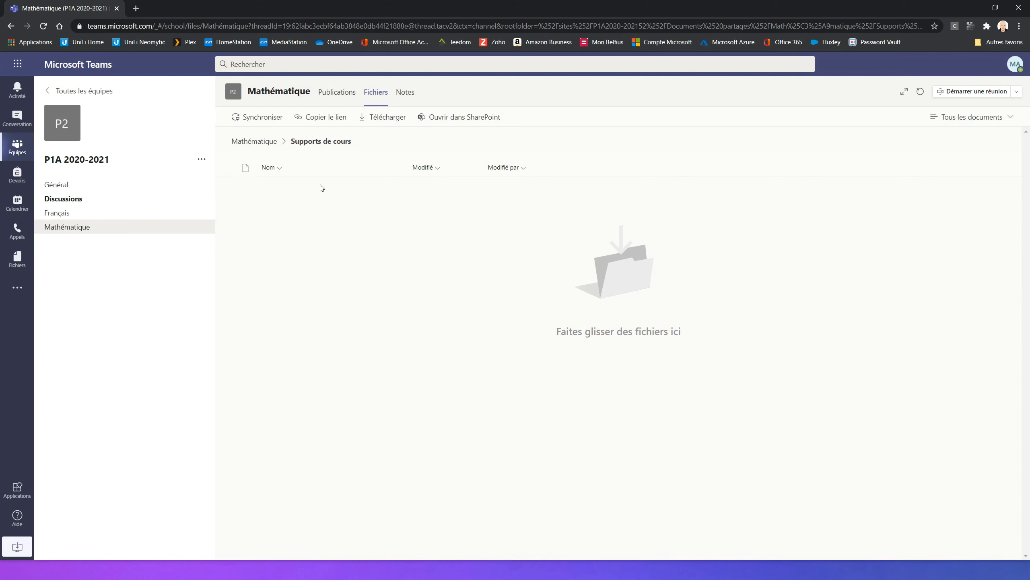
left_click(257, 142)
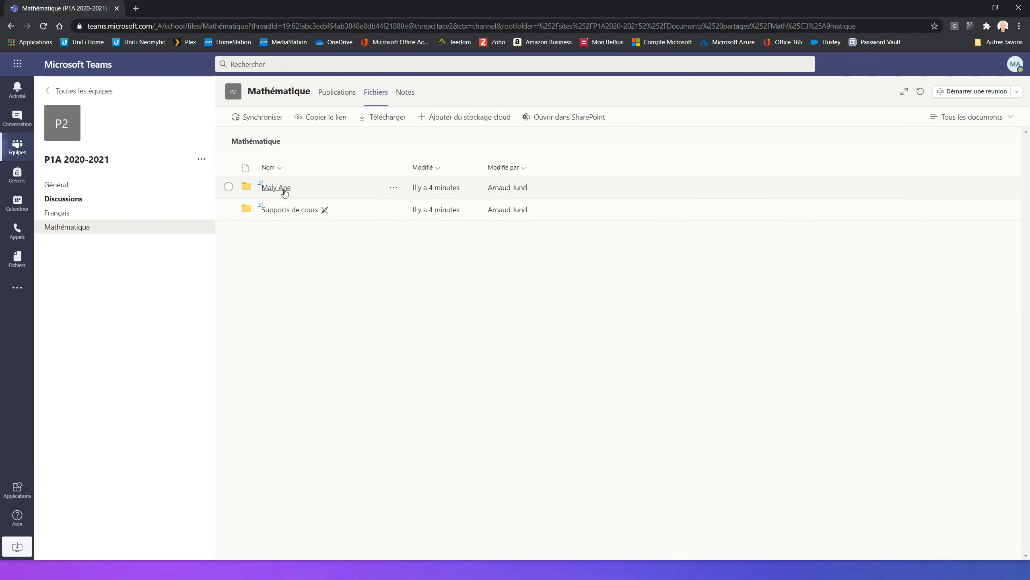
Step: Examine the Français channel's files, looking inside the Supports de cours folder and the student's own folder
left_click(68, 215)
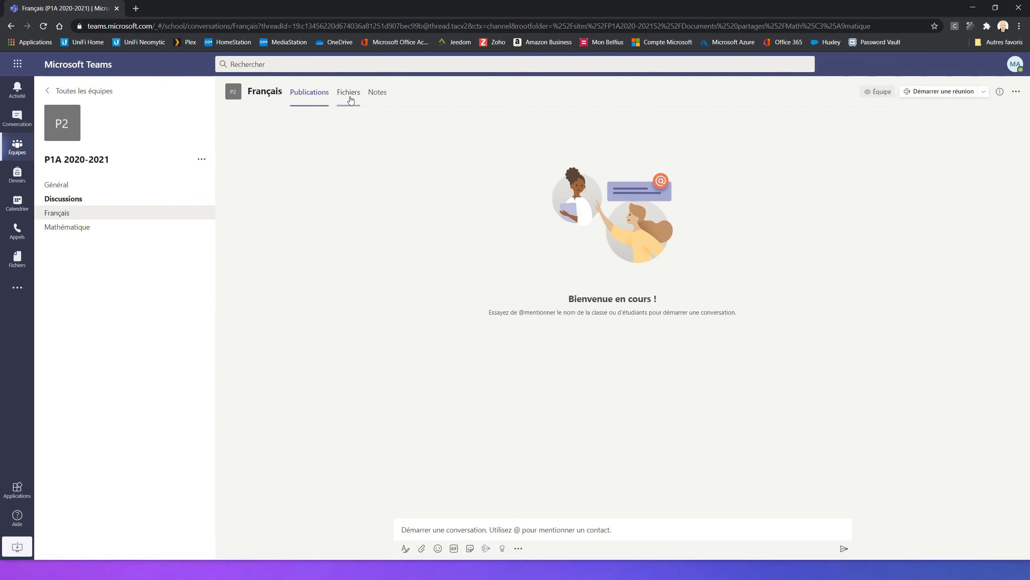
left_click(350, 97)
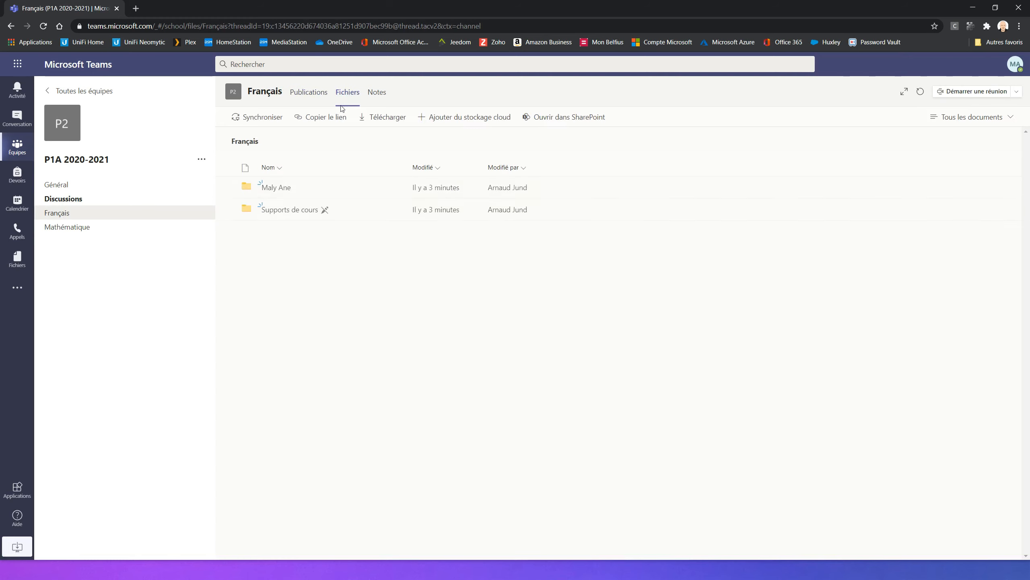
left_click(291, 209)
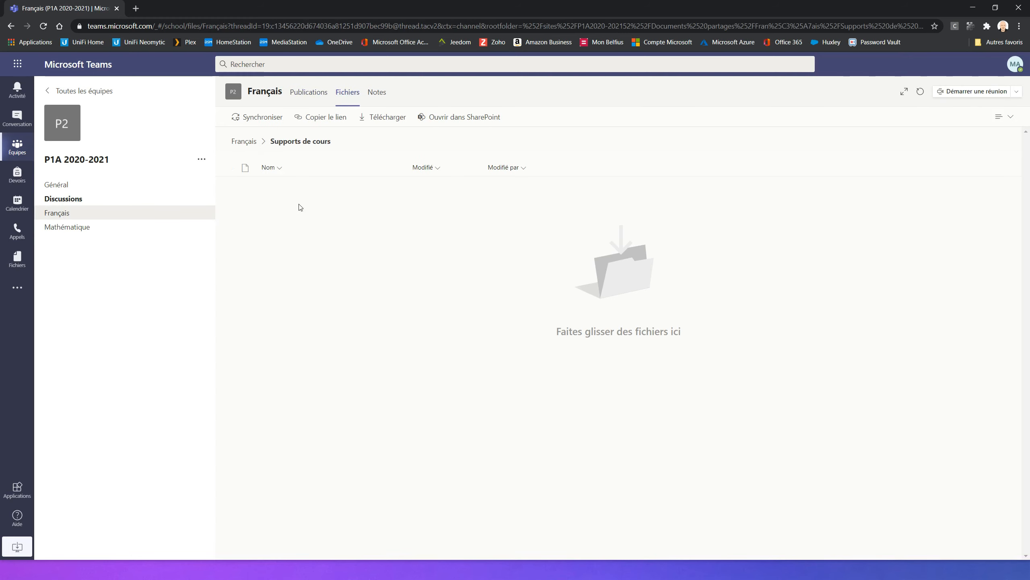
left_click(251, 142)
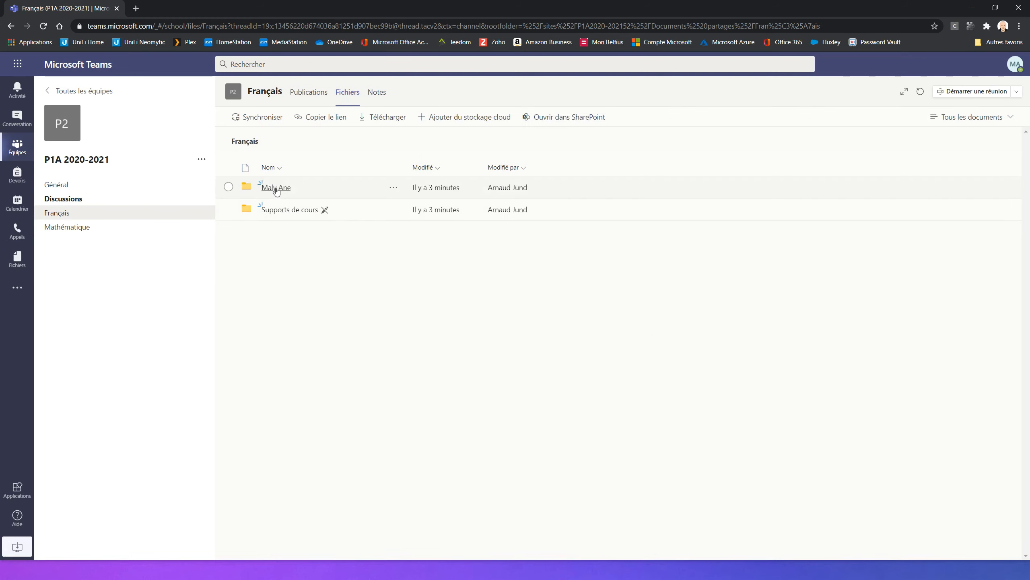
left_click(277, 188)
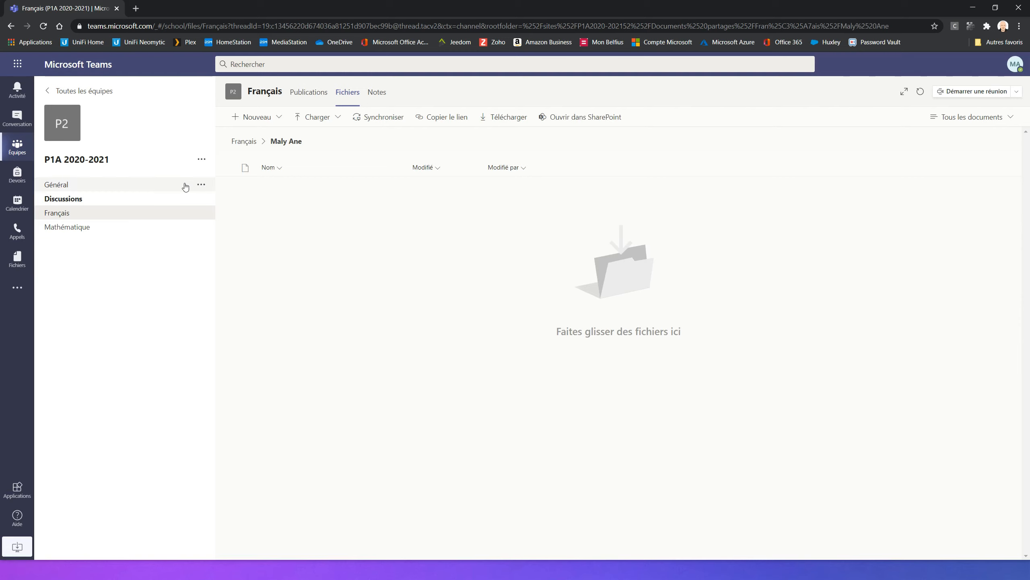
Step: Check the Discussions channel's message box and Fichiers section, and return to its Publications
left_click(76, 202)
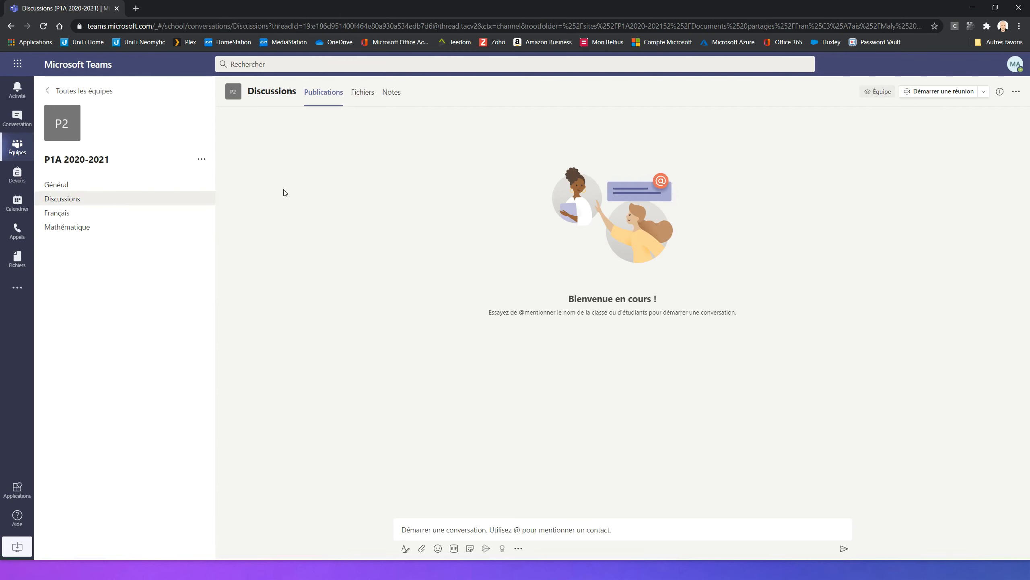
left_click(446, 527)
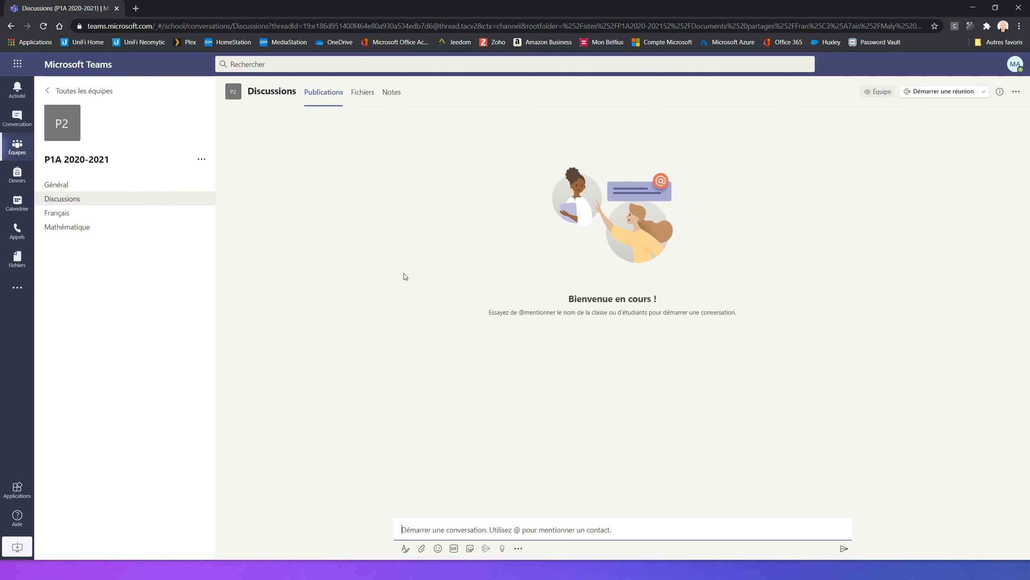
left_click(363, 94)
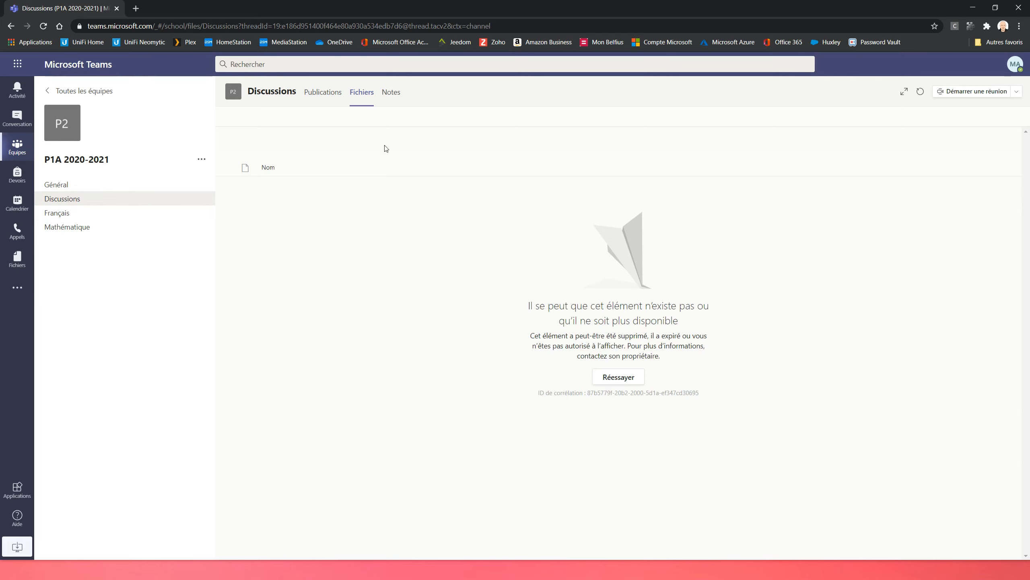
left_click(322, 94)
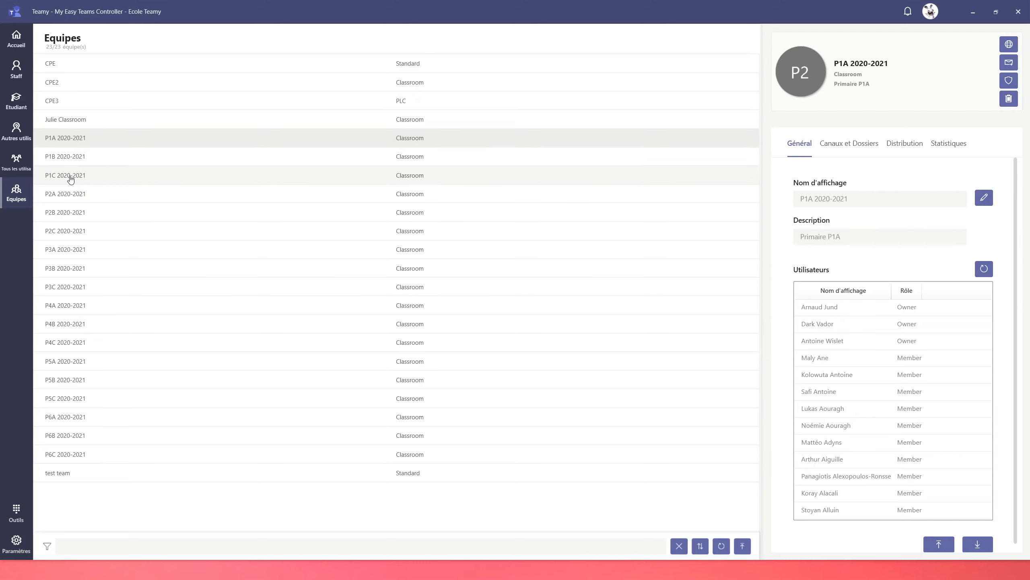
Step: In Teamy, filter the teams by P1 and export the filtered teams to a file named P1A Classes
left_click(95, 550)
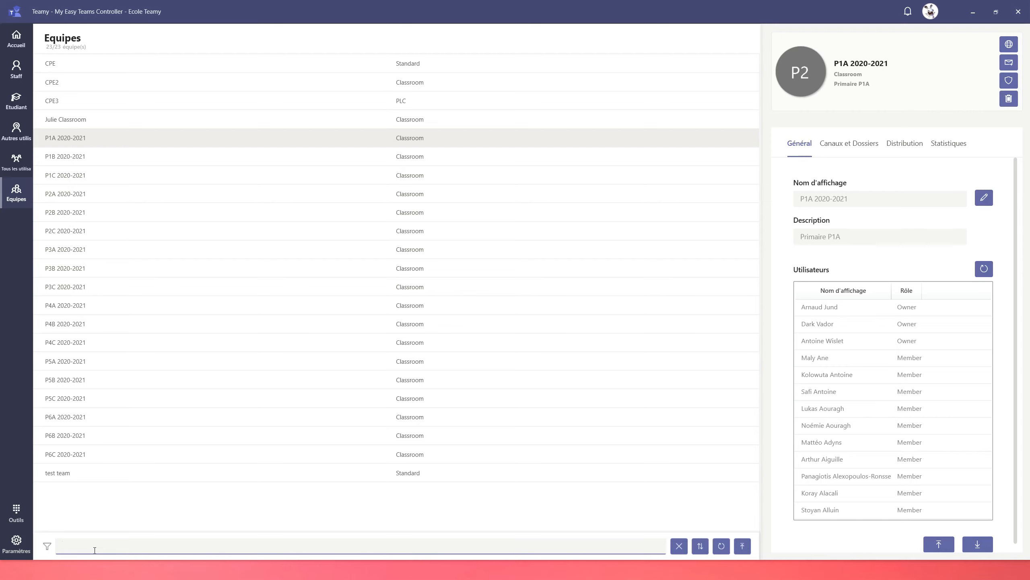
type("P1")
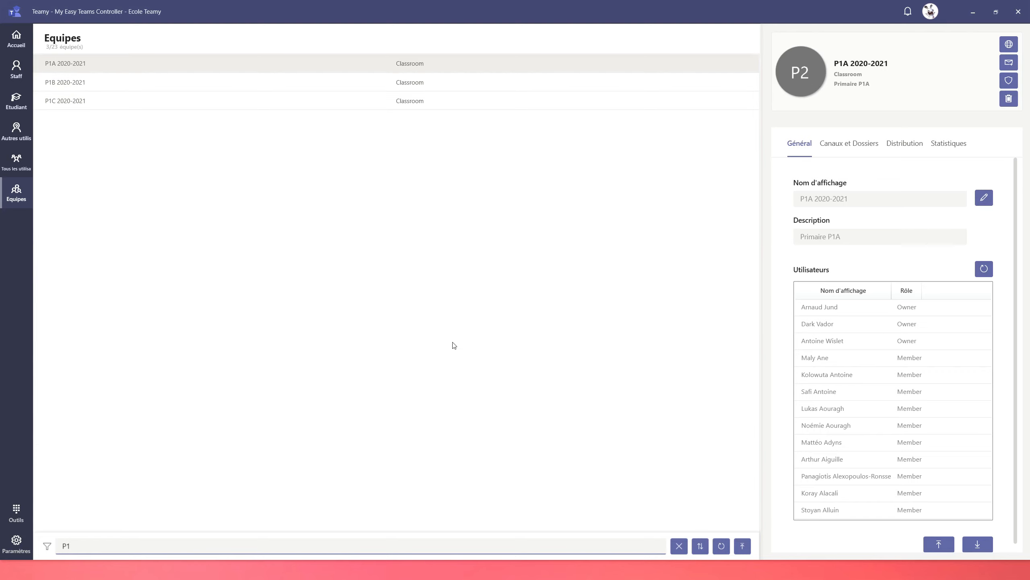
left_click(743, 546)
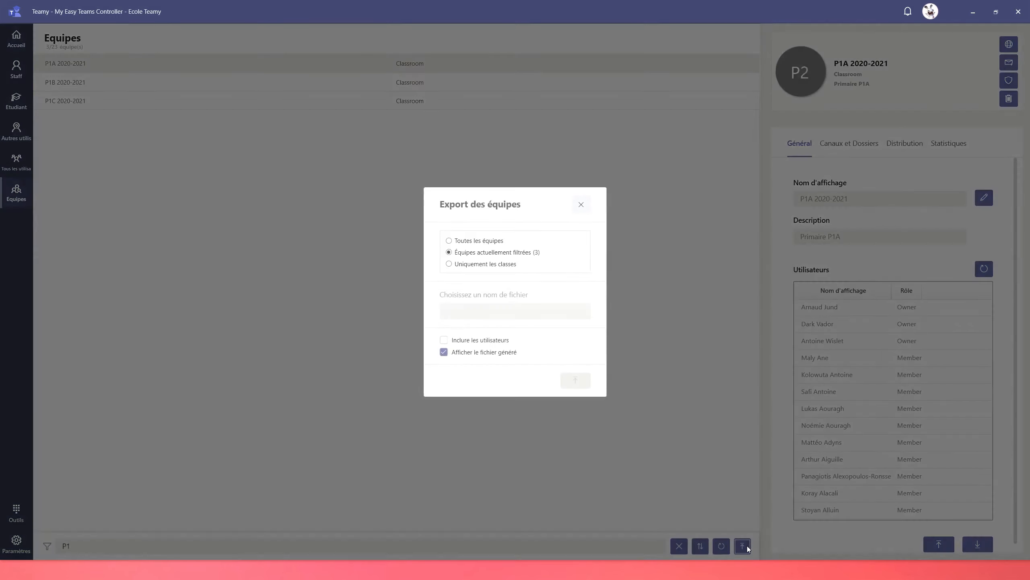
left_click(474, 310)
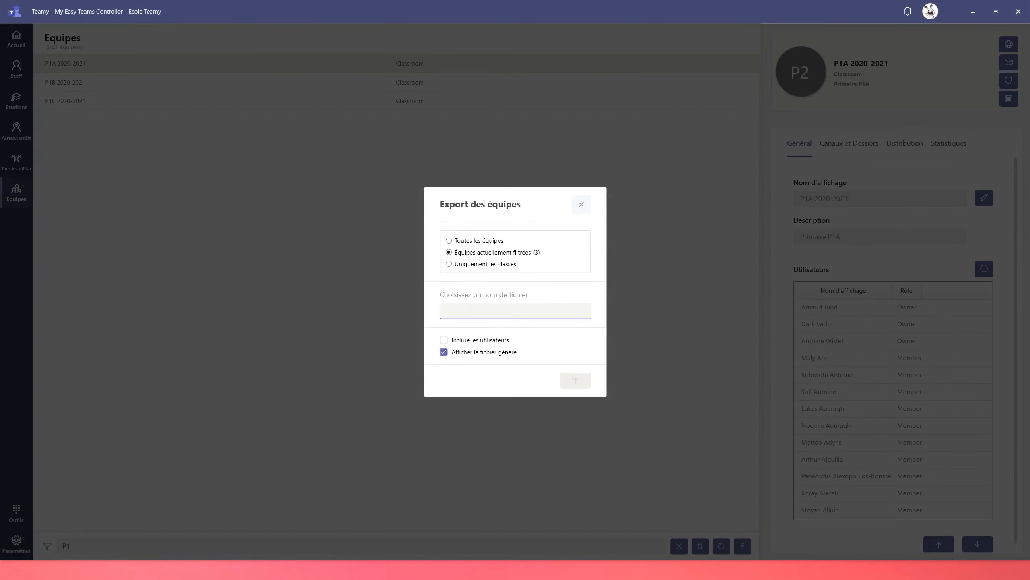
type("P1A Classes")
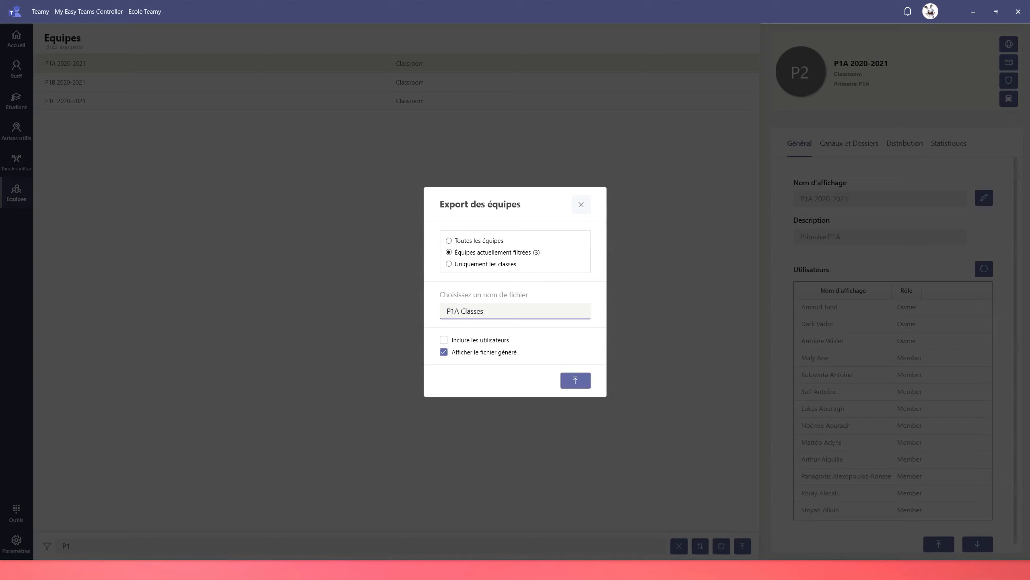
left_click(572, 378)
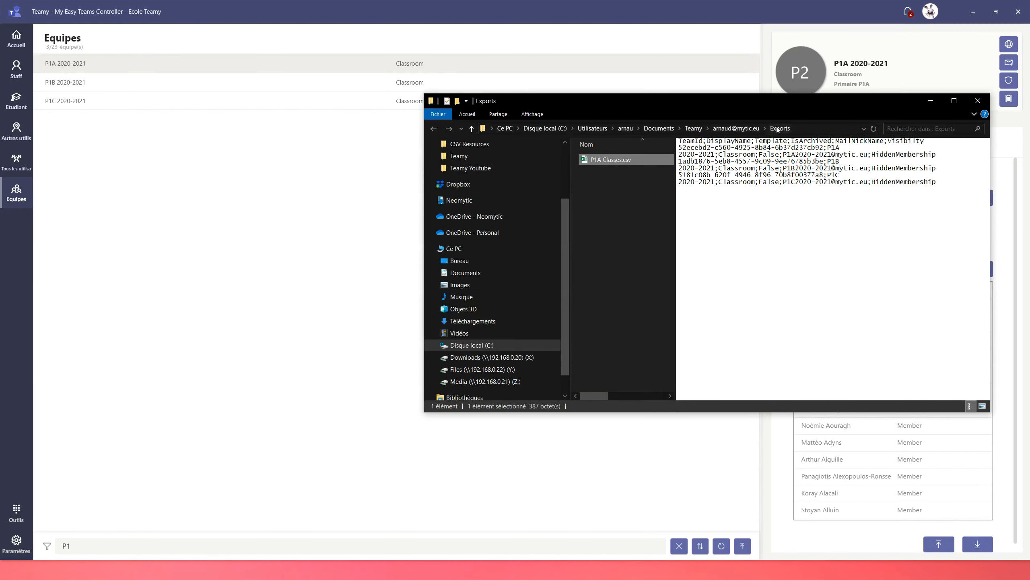
Step: Open the exported P1A Classes.csv in Excel and fit the TeamId and DisplayName columns to their contents
double_click(610, 161)
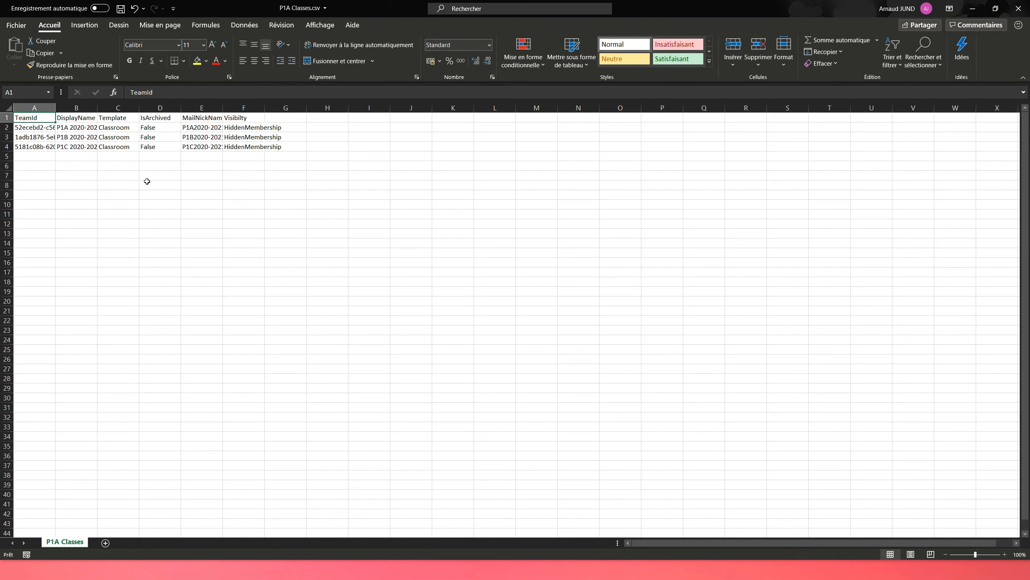
double_click(56, 108)
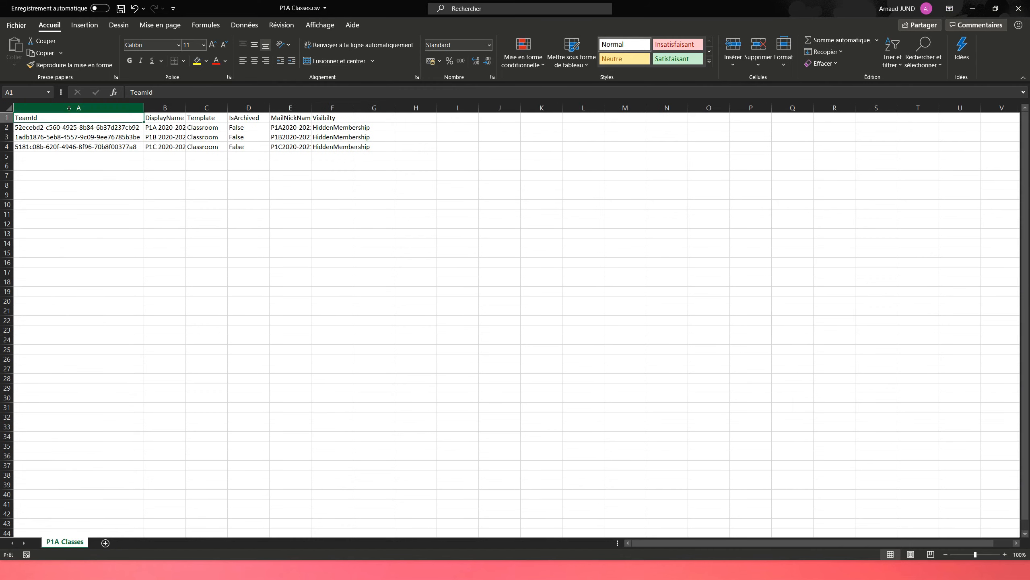
double_click(184, 107)
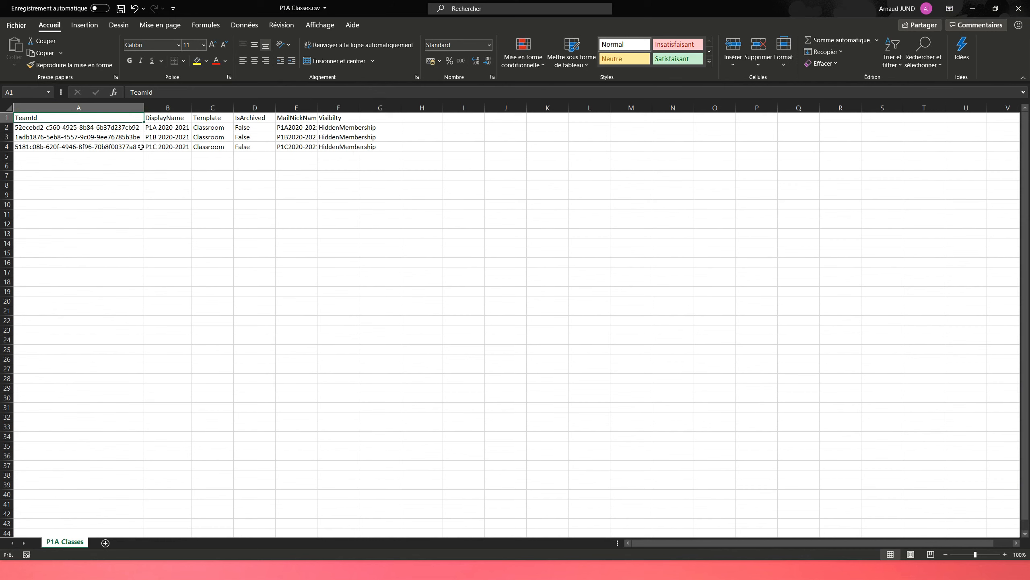
Step: Delete the P1A 2020-2021 row from the CSV, save the file and close it
left_click(7, 128)
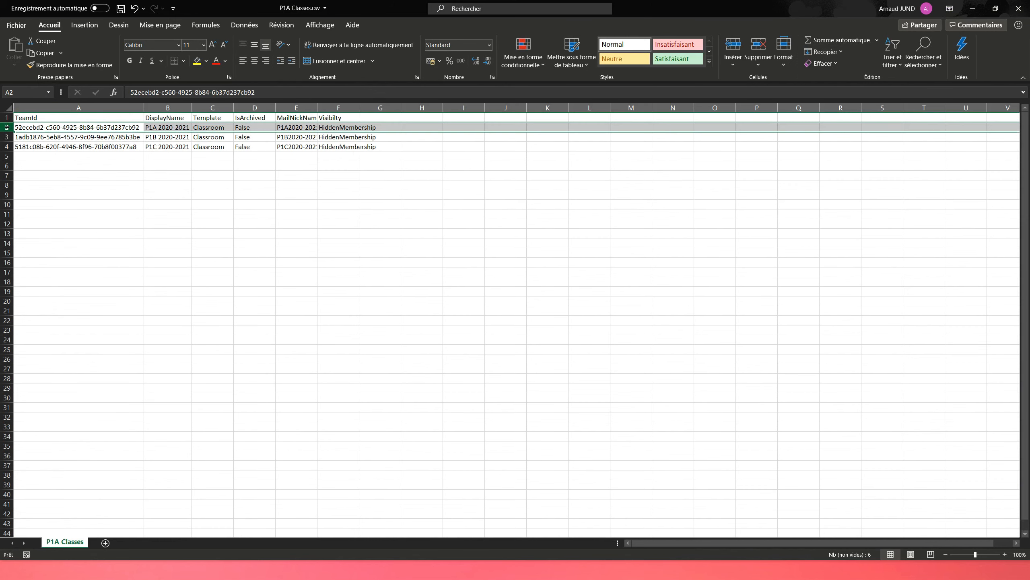
right_click(7, 127)
left_click(59, 227)
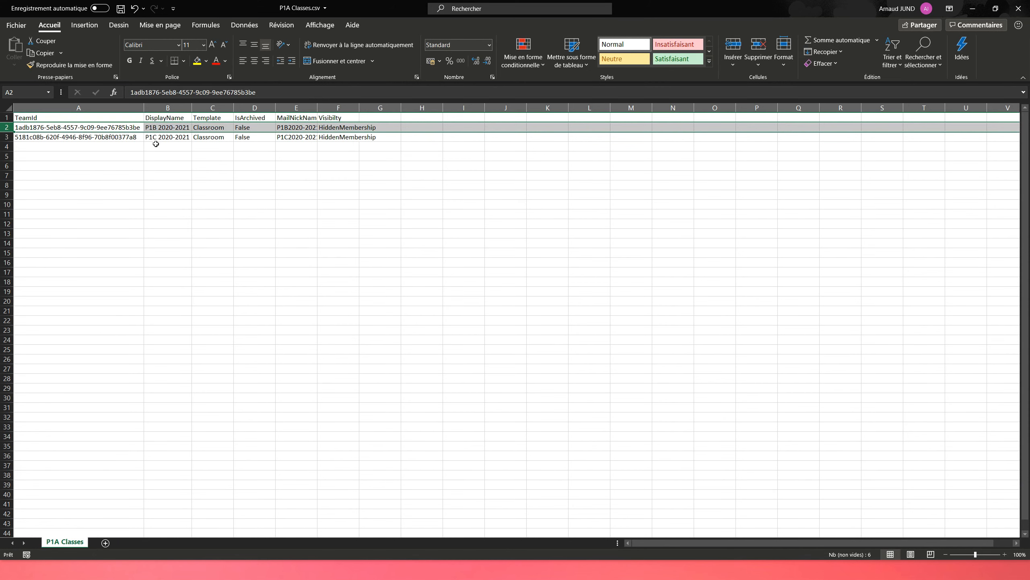
key("ctrl+s")
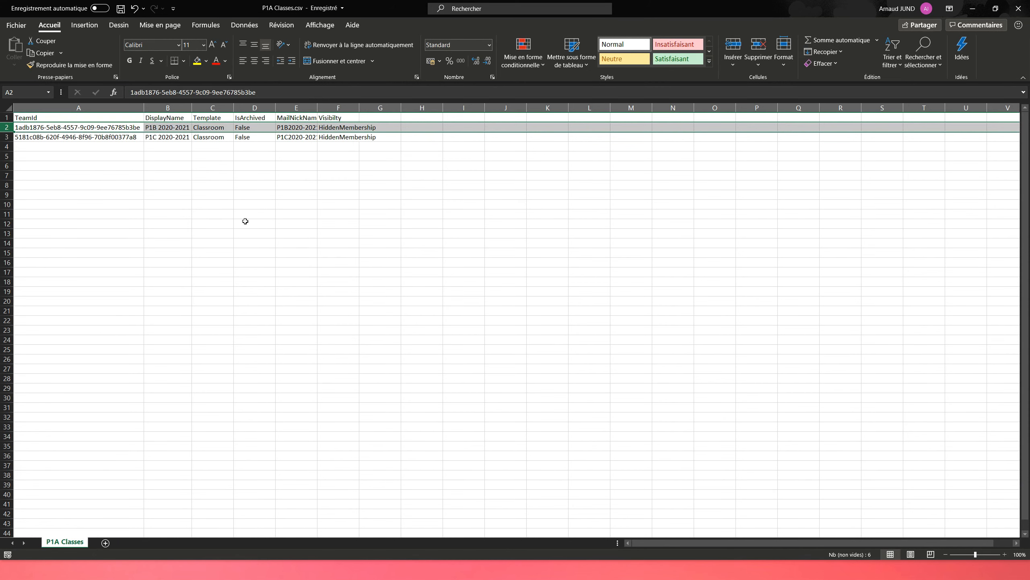
left_click(1019, 8)
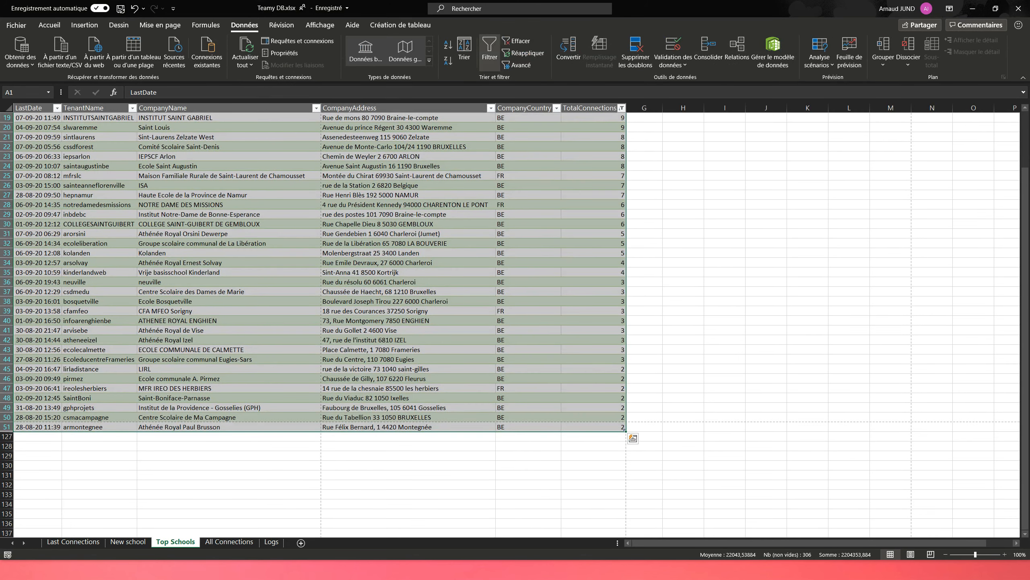
Step: In Teamy's tools, start Canaux et dossiers and load P1A Classes.csv from the Exports folder, accepting the detected encoding and separator
key("alt+Tab")
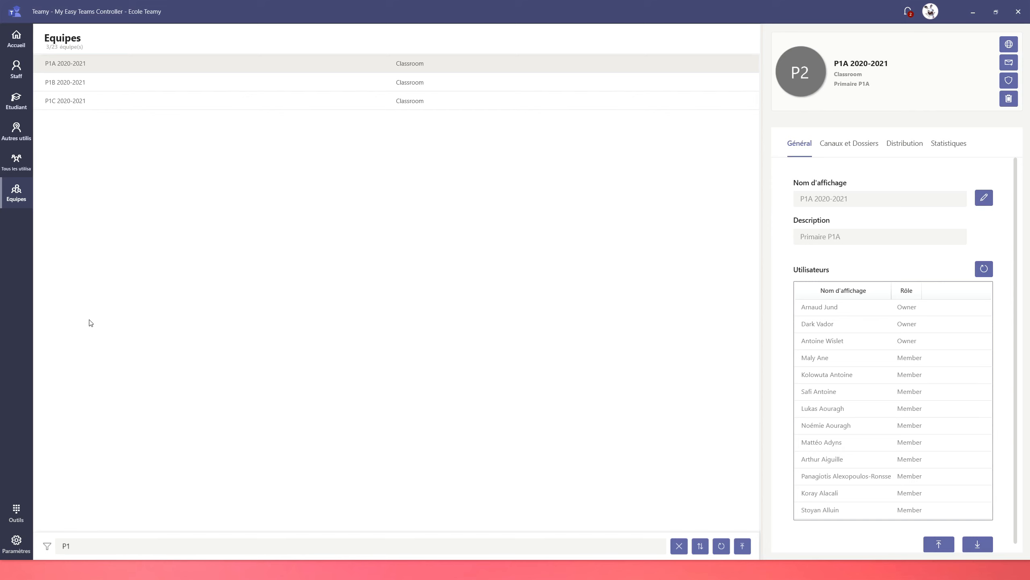
left_click(16, 514)
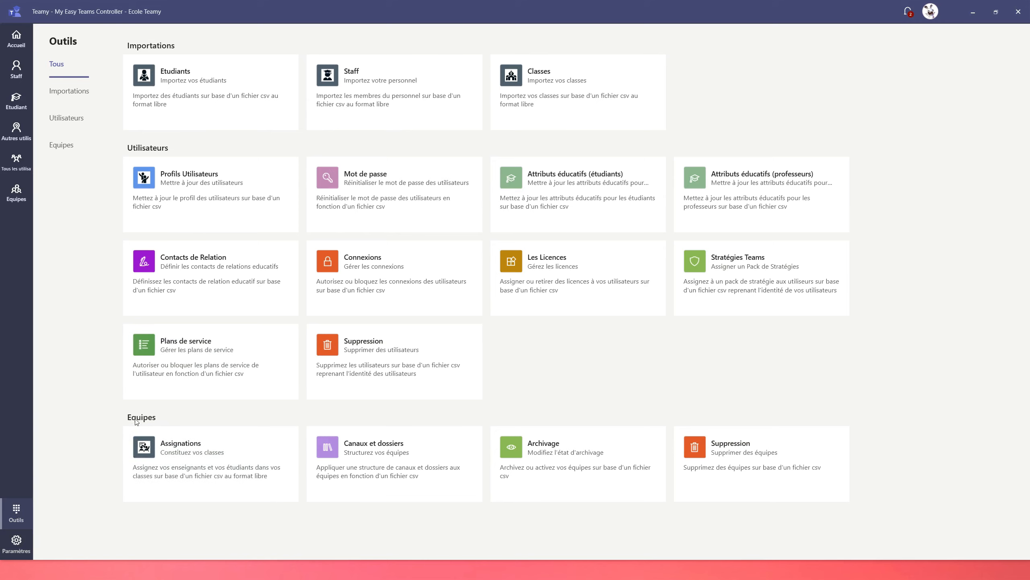
left_click(380, 454)
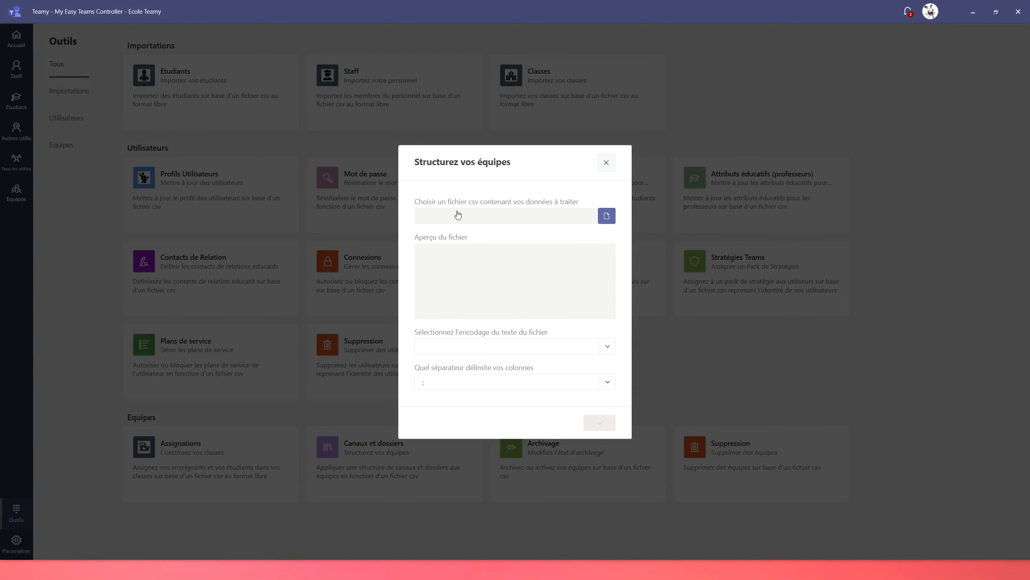
left_click(607, 216)
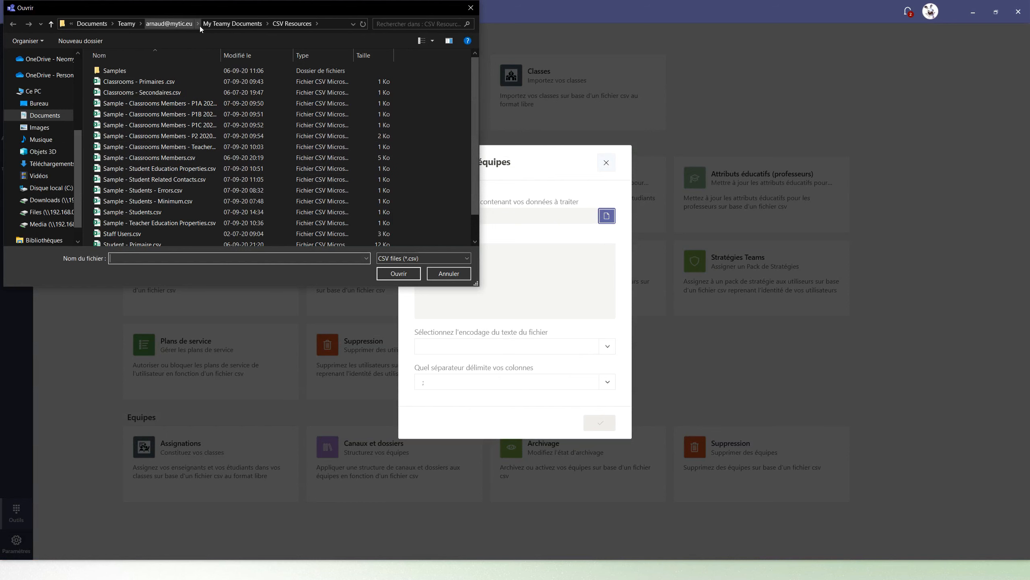
left_click(175, 25)
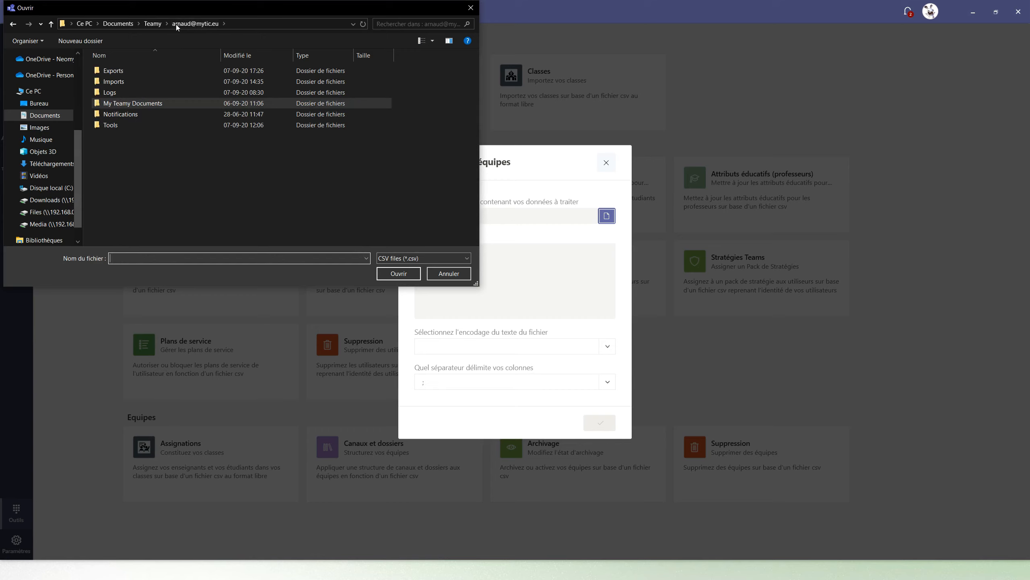
double_click(116, 73)
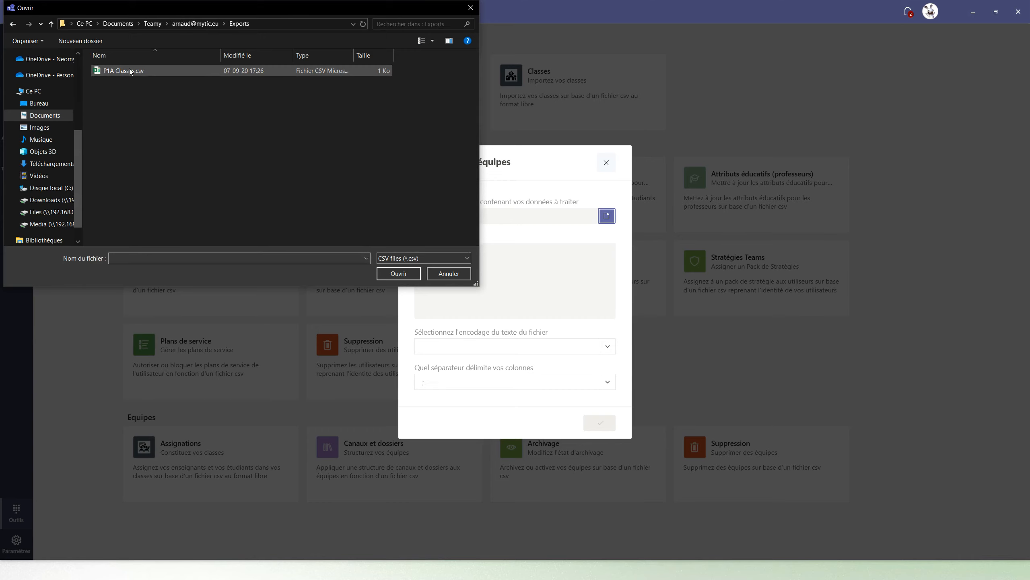
left_click(130, 71)
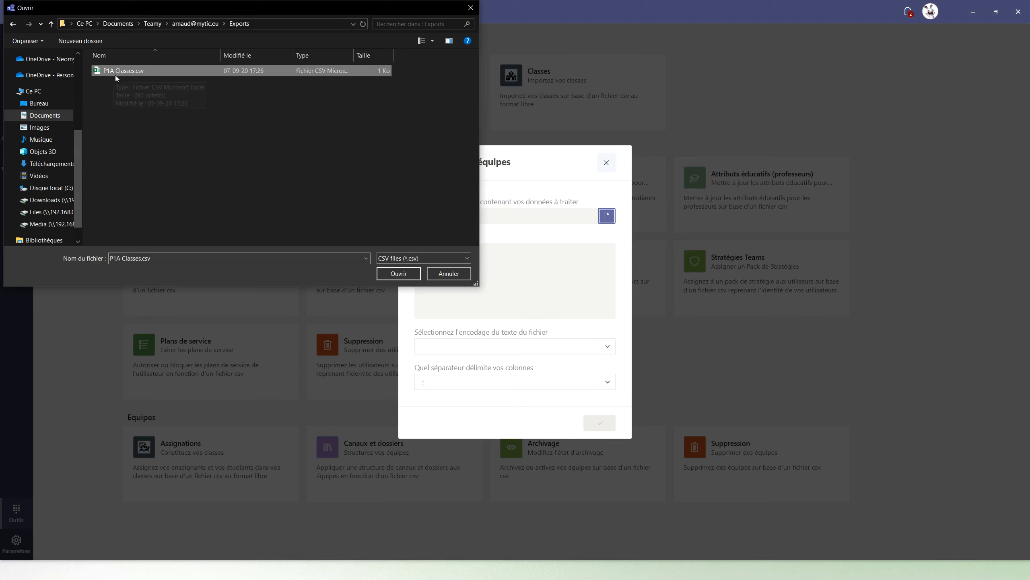
left_click(397, 272)
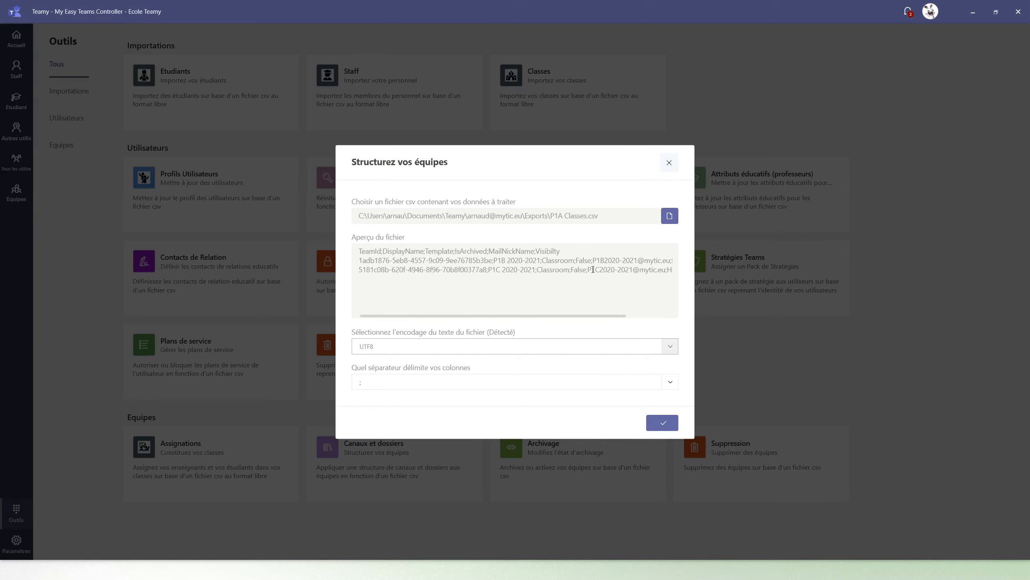
left_click(664, 423)
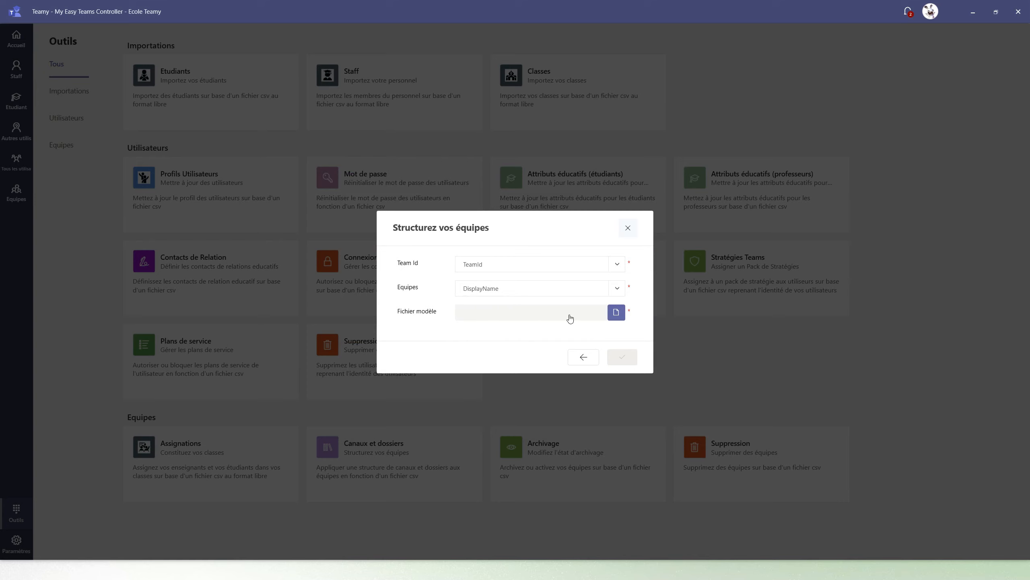
Step: Choose My Template.xml as the model file, check the data and run the channel and folder structuring
left_click(617, 313)
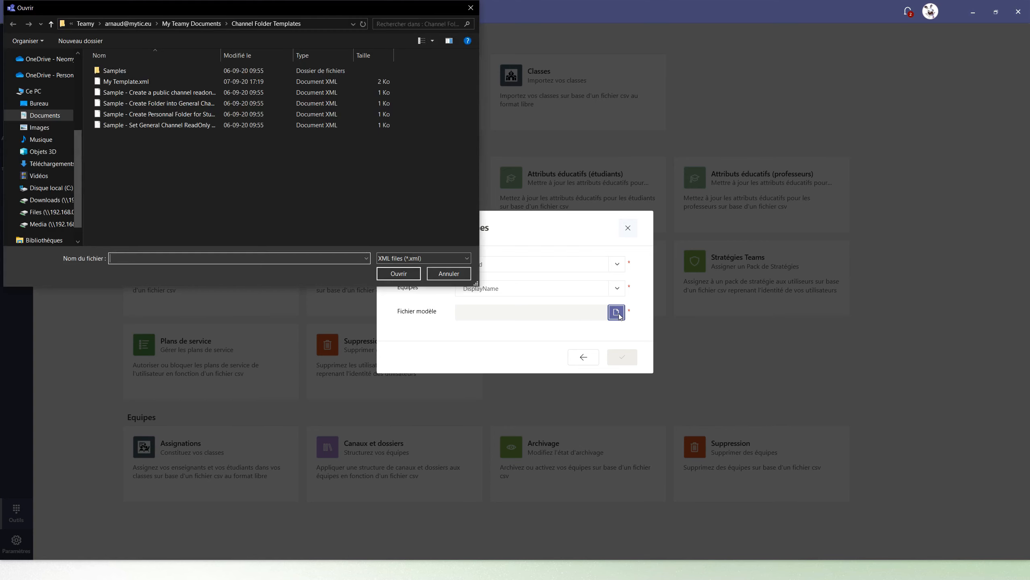
left_click(137, 83)
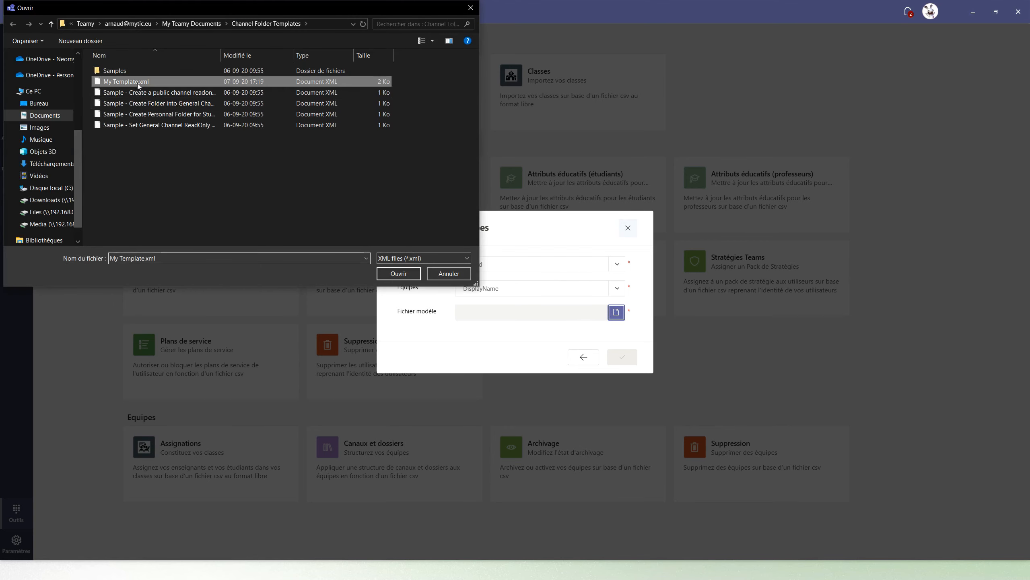
left_click(399, 274)
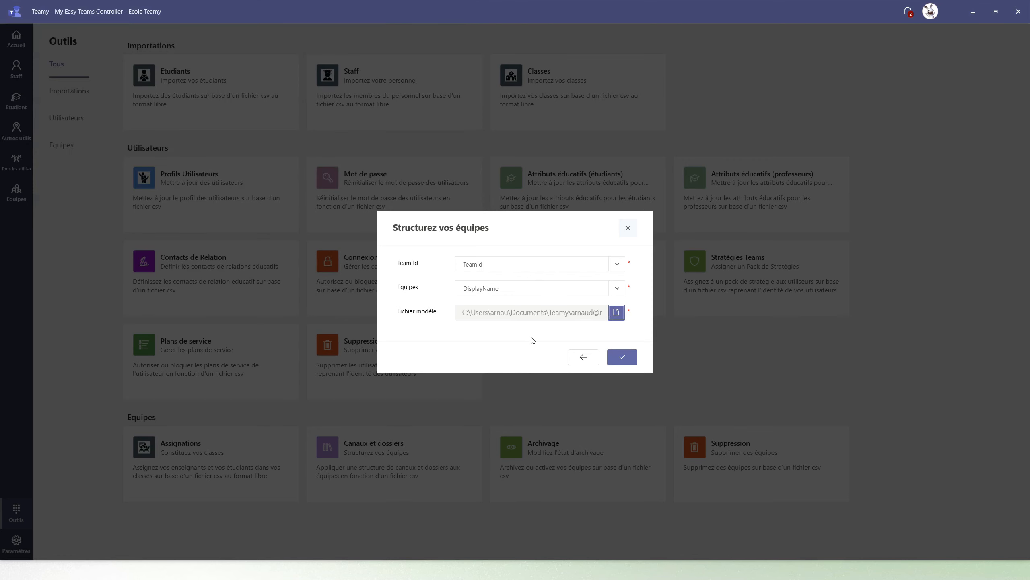
left_click(623, 357)
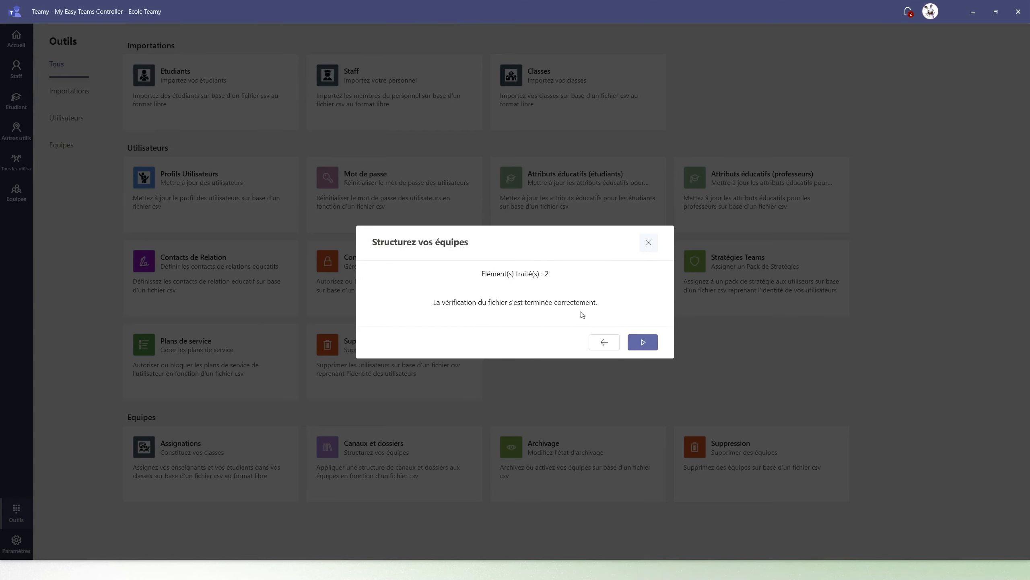
left_click(649, 346)
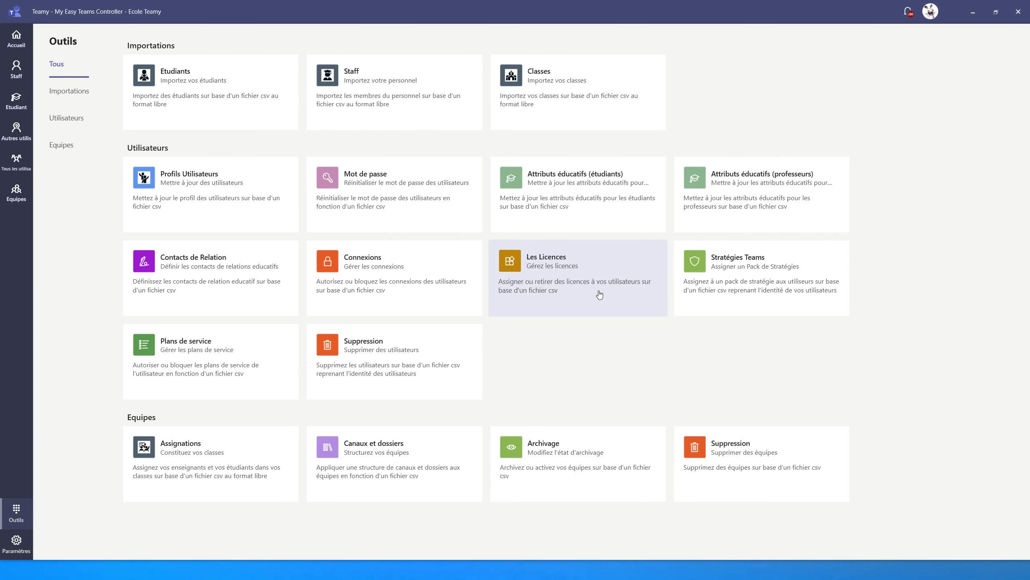
Step: Review the notifications about the folders created in P1B and P1C, and clear them all
left_click(909, 14)
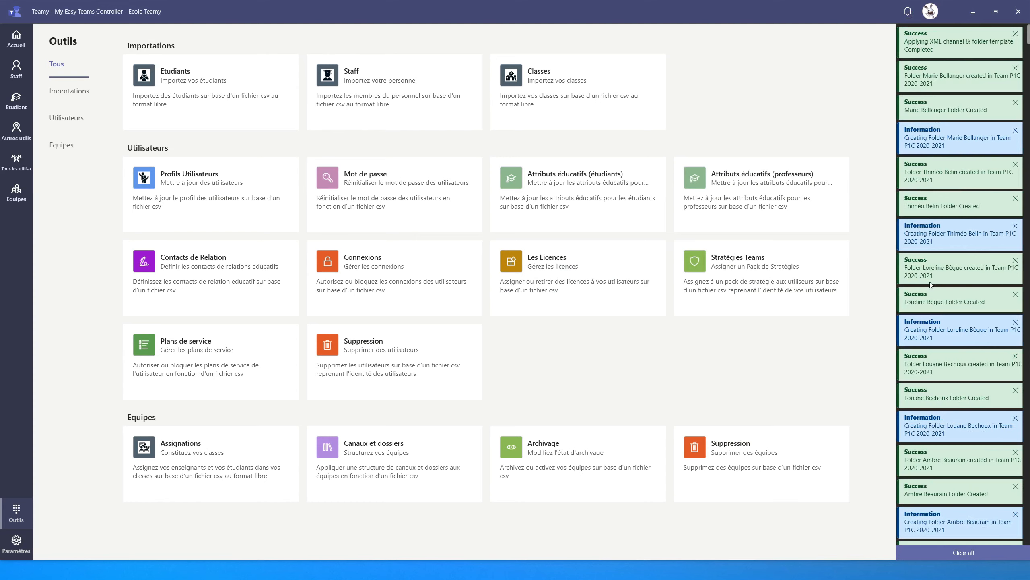
scroll(954, 357, "down", 10)
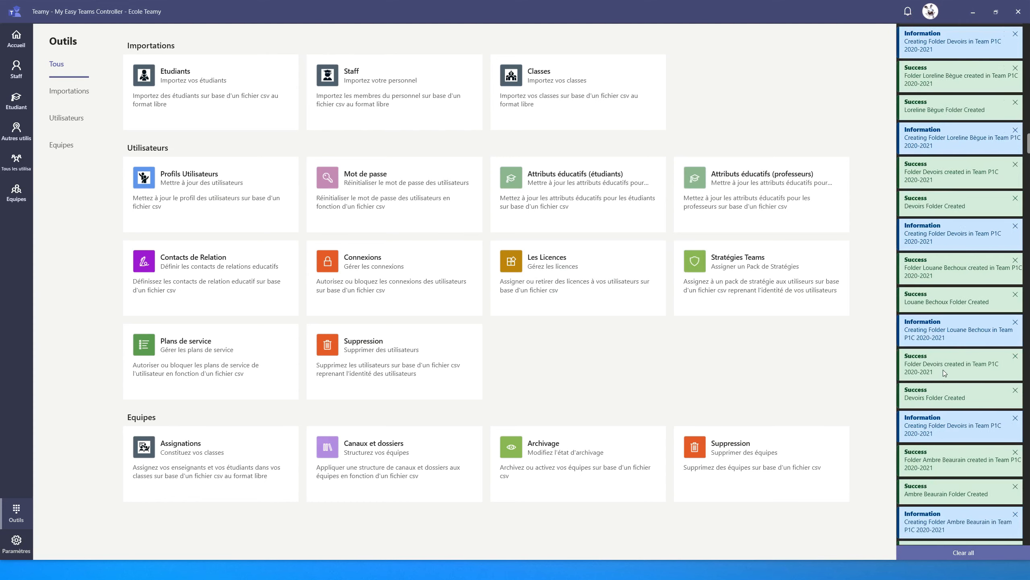
scroll(944, 361, "down", 10)
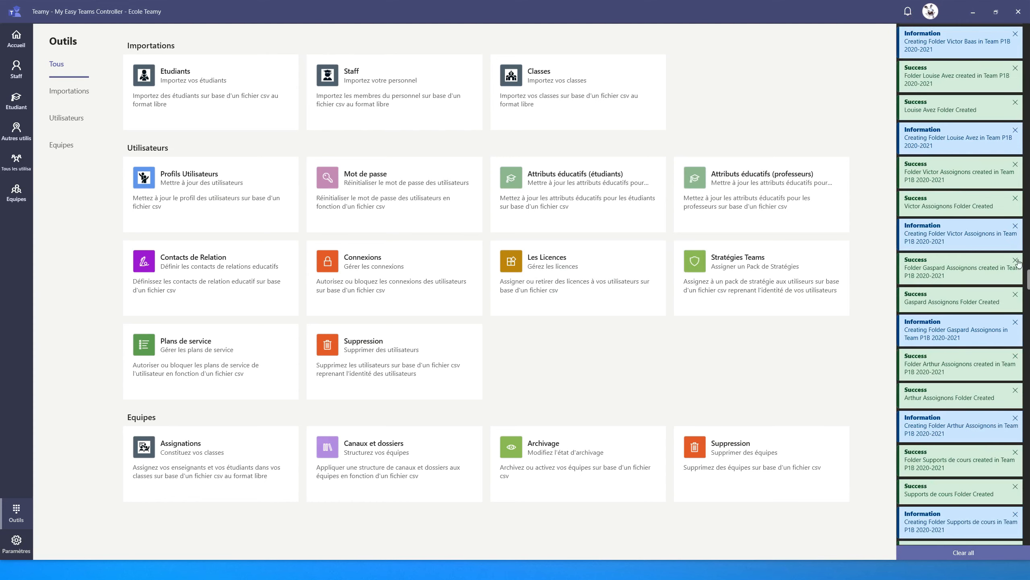
left_click_drag(1029, 303, 1029, 39)
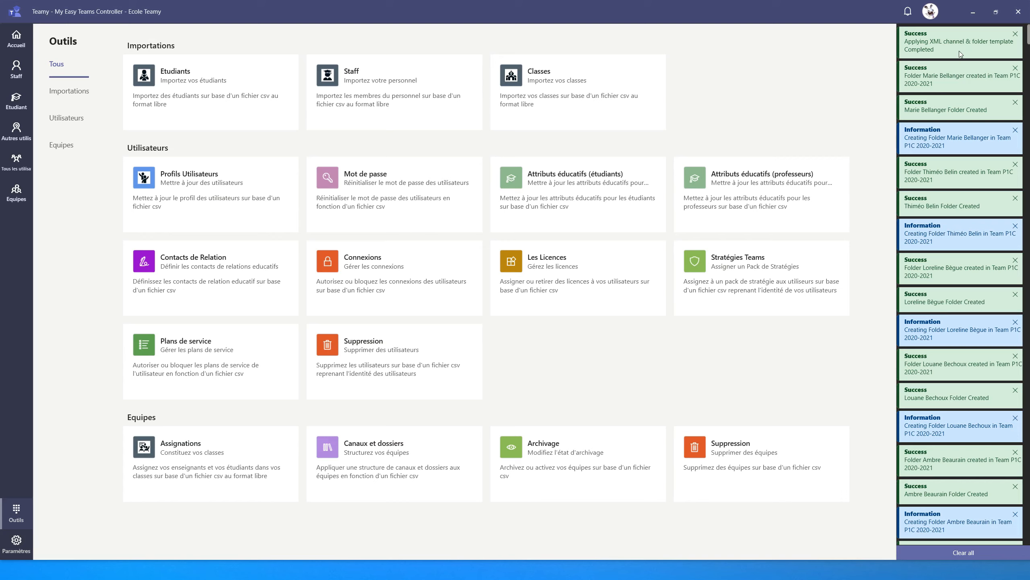
left_click(938, 552)
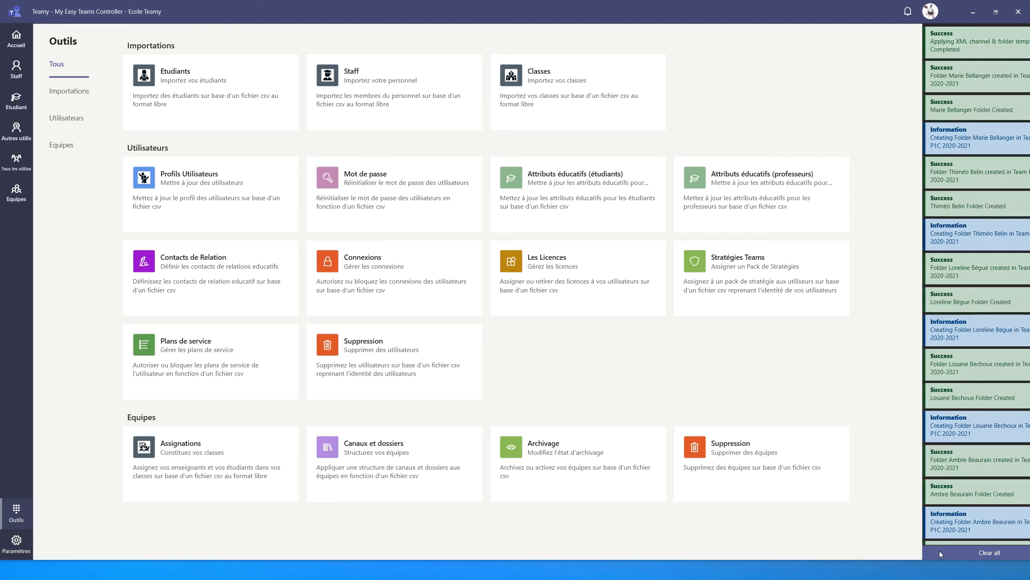
Step: Refresh the teams list and examine P1A 2020-2021's channels and folders, expanding General, Travaux, Mathématique and Français
left_click(12, 194)
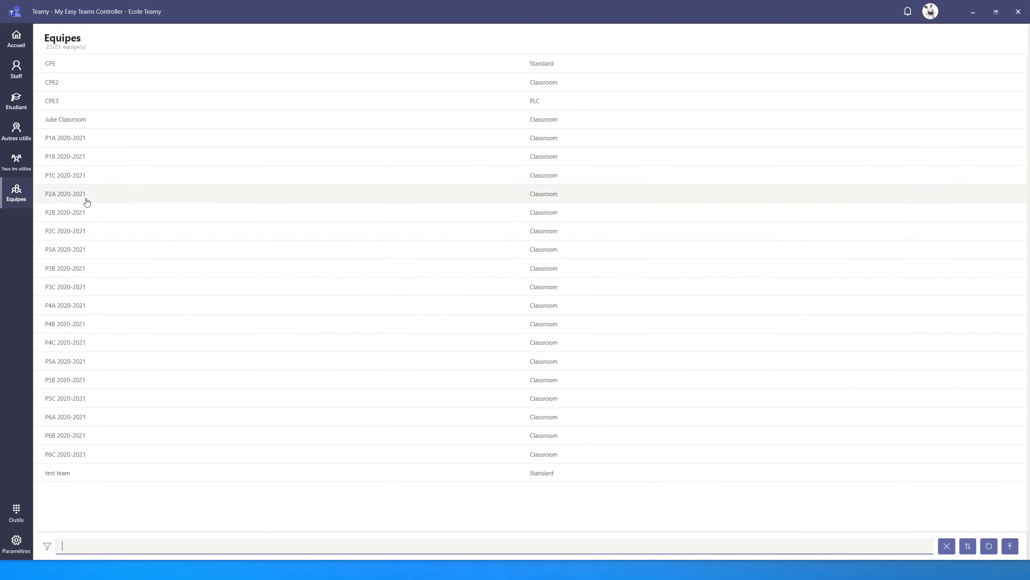
left_click(989, 545)
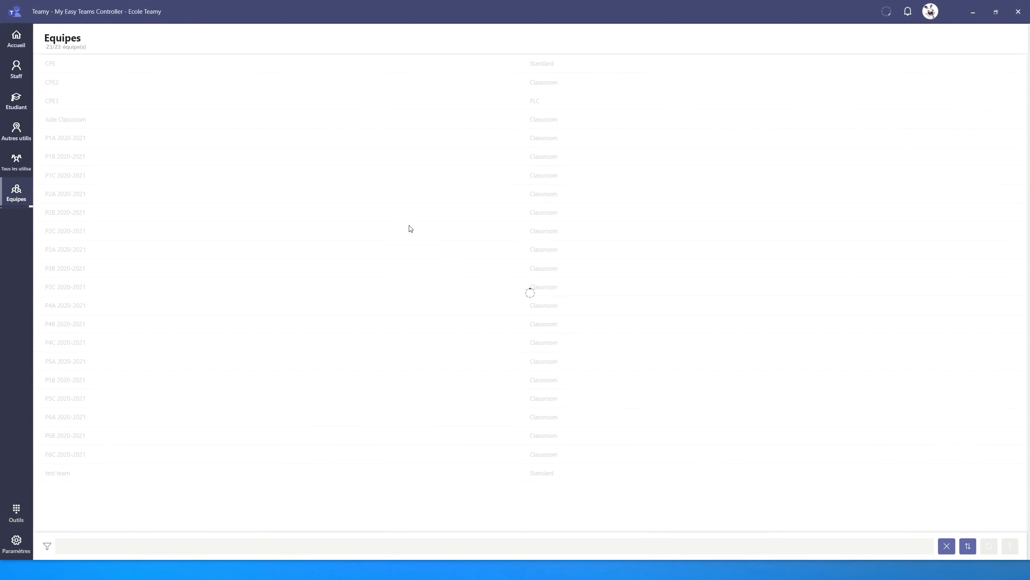
left_click(73, 140)
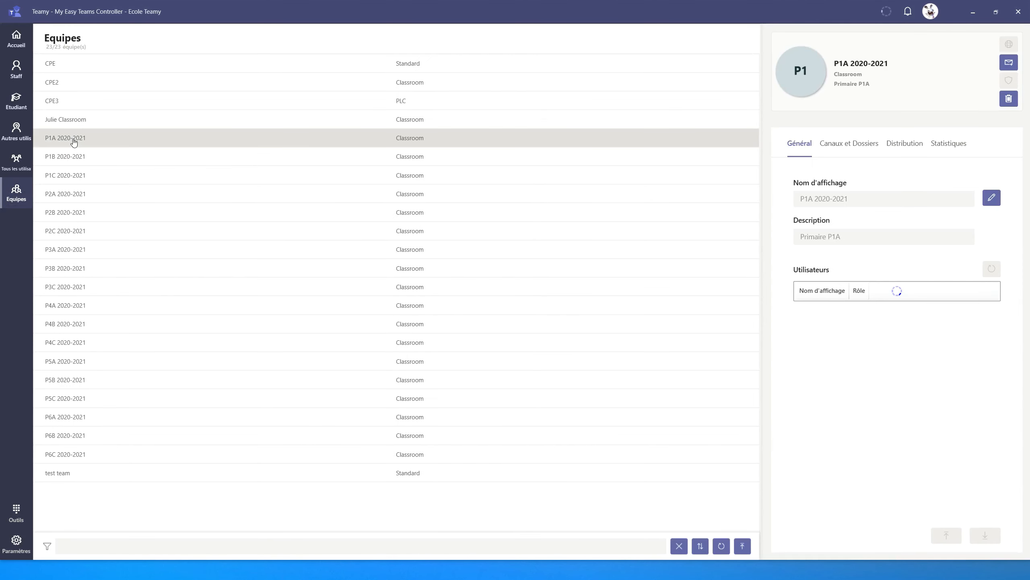
left_click(851, 147)
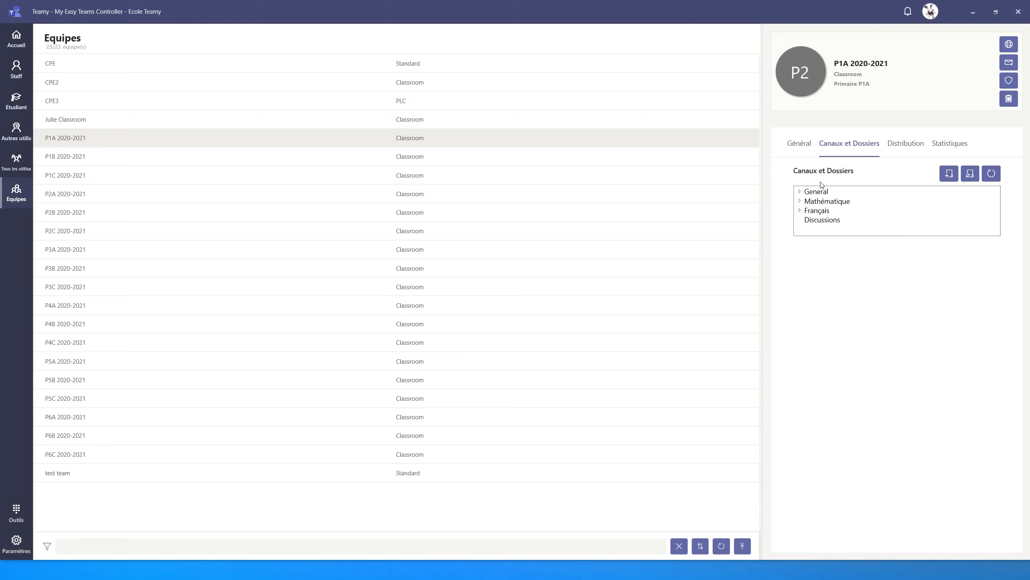
left_click(800, 192)
left_click(799, 221)
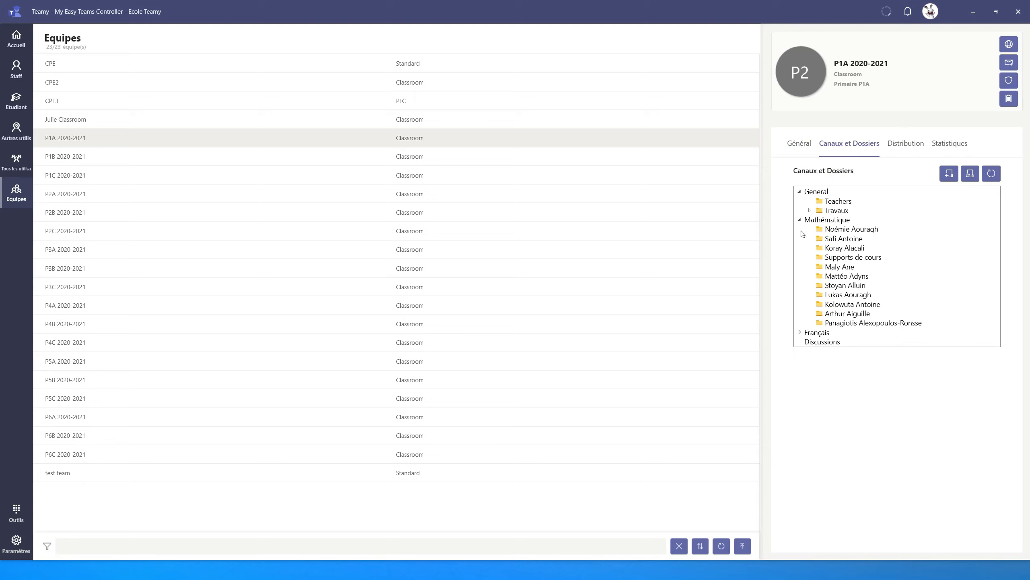
left_click(800, 333)
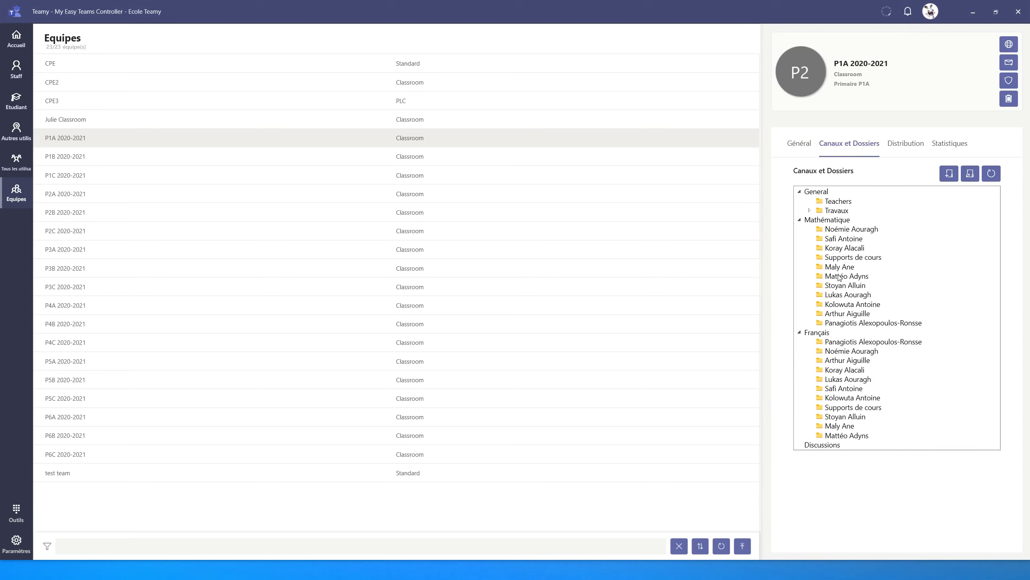
left_click(809, 211)
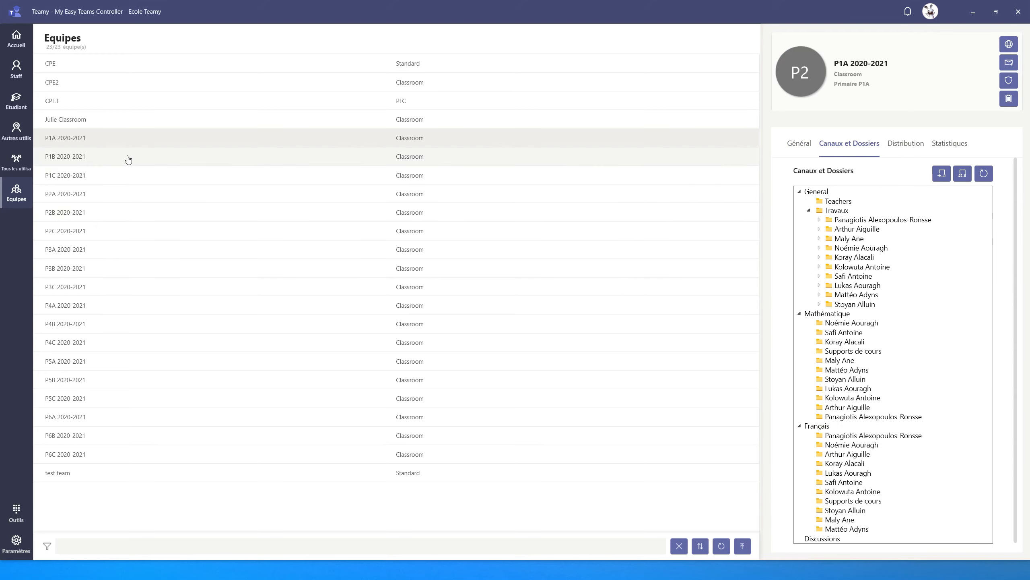
Step: Examine P1B 2020-2021's channels and folders, expanding General, Travaux, Mathématique and Français
left_click(76, 162)
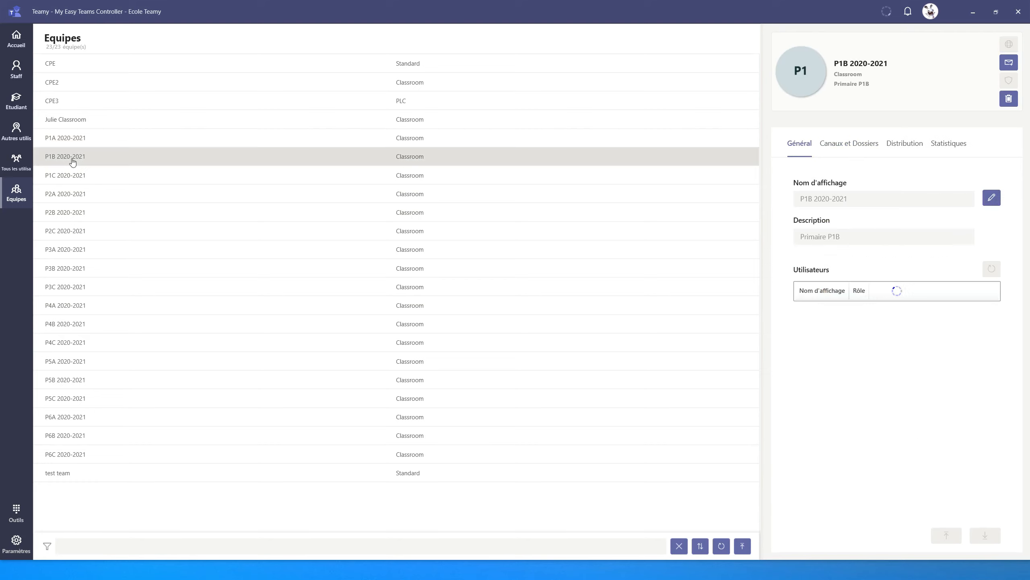
left_click(852, 148)
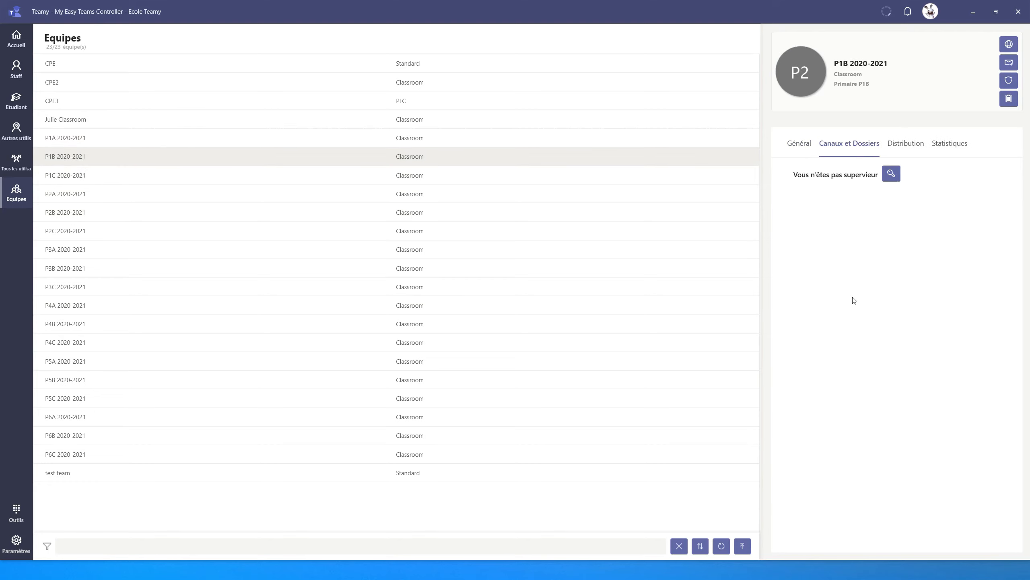
left_click(800, 192)
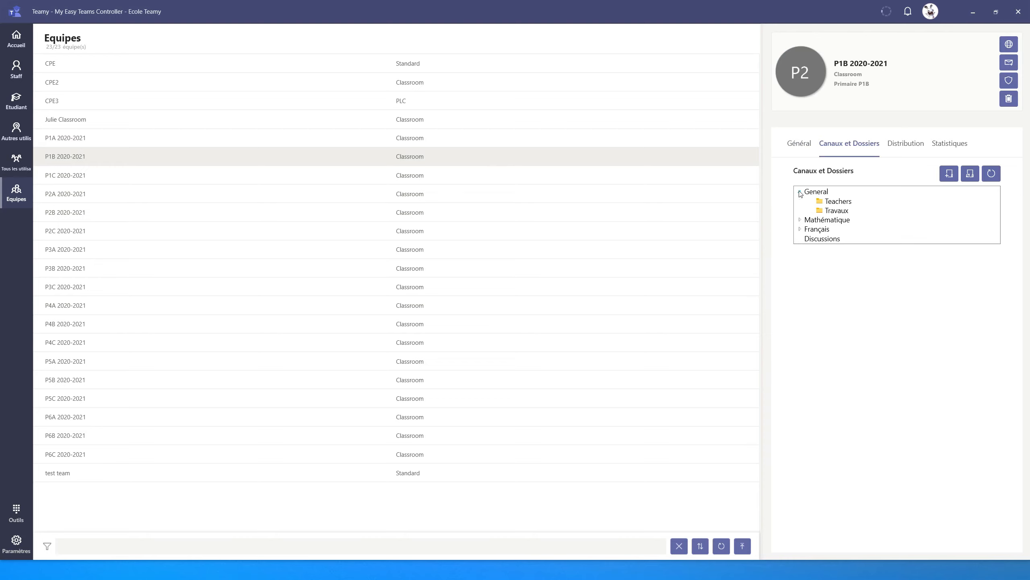
left_click(800, 220)
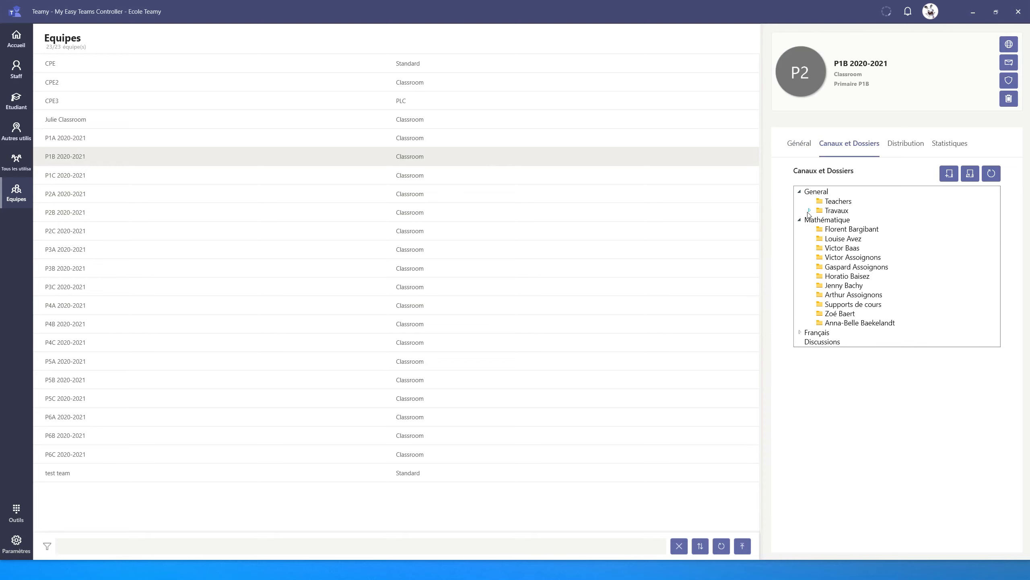
left_click(809, 210)
left_click(801, 427)
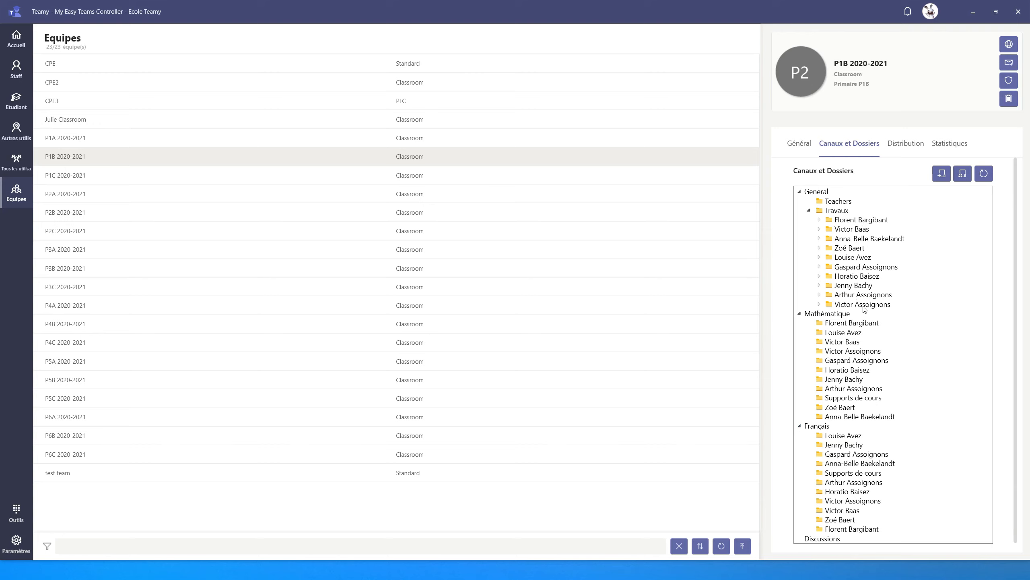
Step: Examine P1C 2020-2021's channels and folders, expanding General, Travaux, Mathématique and Français
left_click(69, 181)
left_click(858, 144)
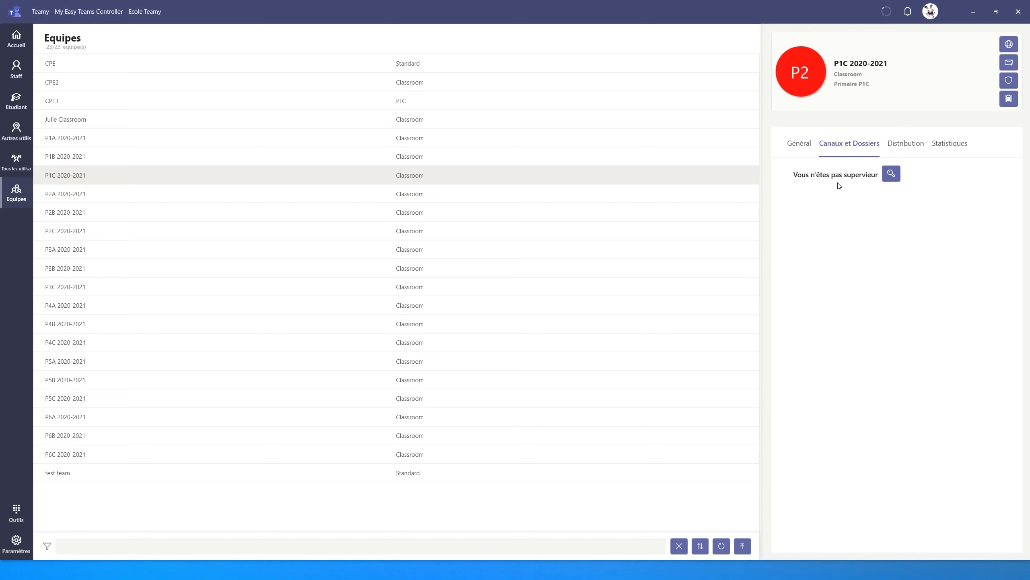
left_click(799, 191)
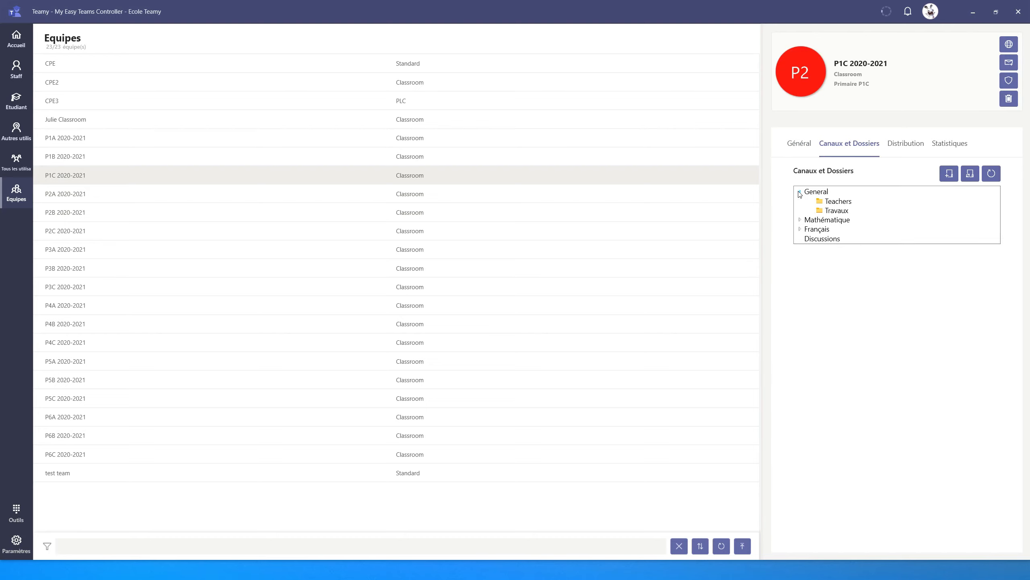
left_click(800, 221)
left_click(800, 341)
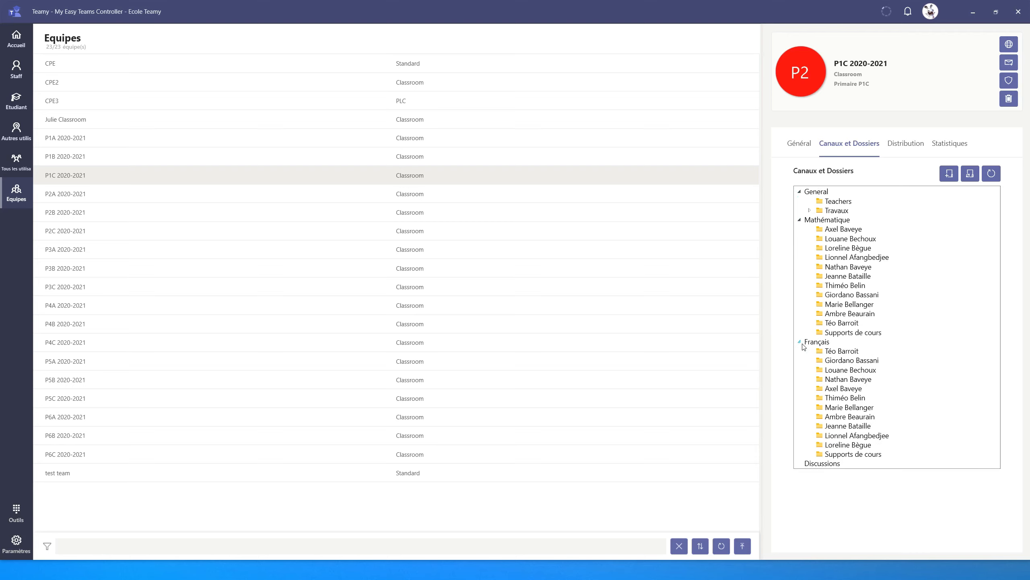
left_click(810, 209)
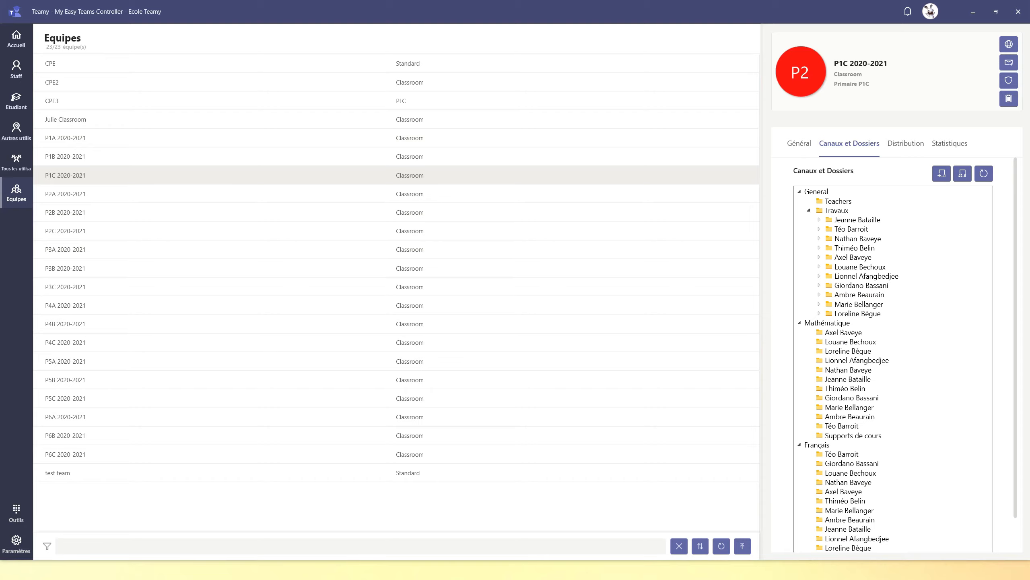
Step: Switch to File Explorer, review My Template.xml in Notepad and close it, and return to Teamy's home page
key("alt+Tab")
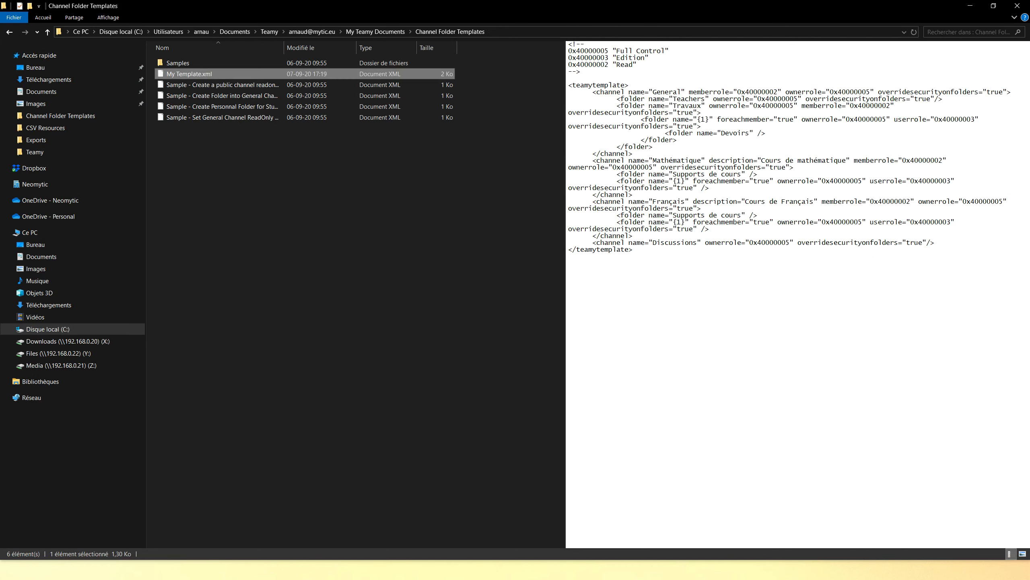
double_click(206, 74)
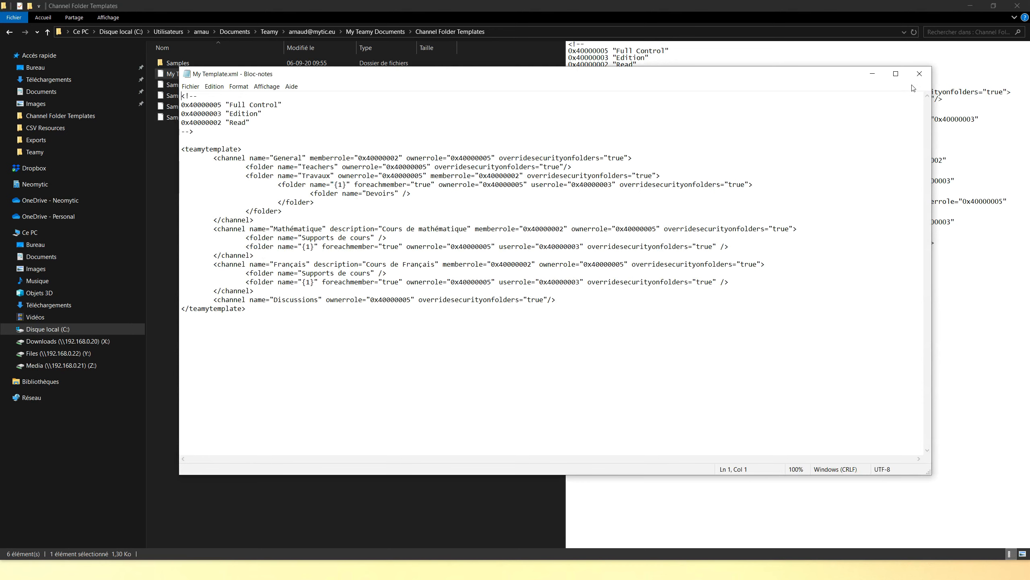
left_click(919, 74)
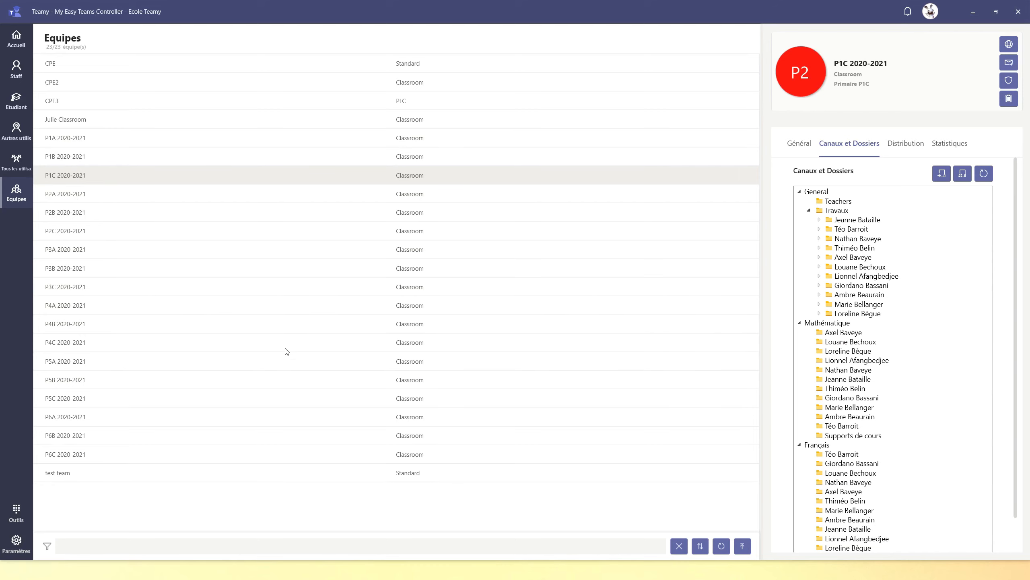
left_click(11, 36)
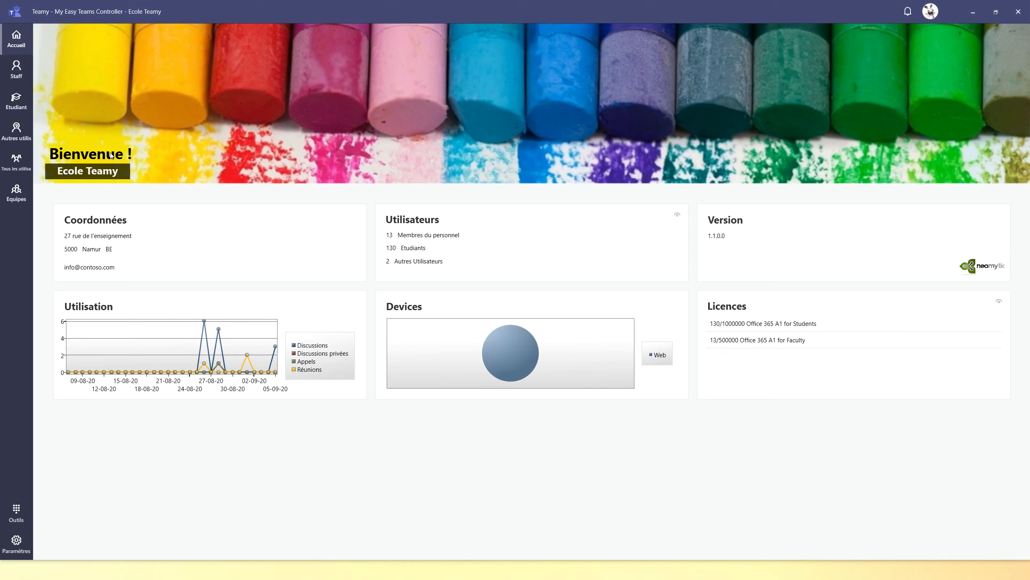